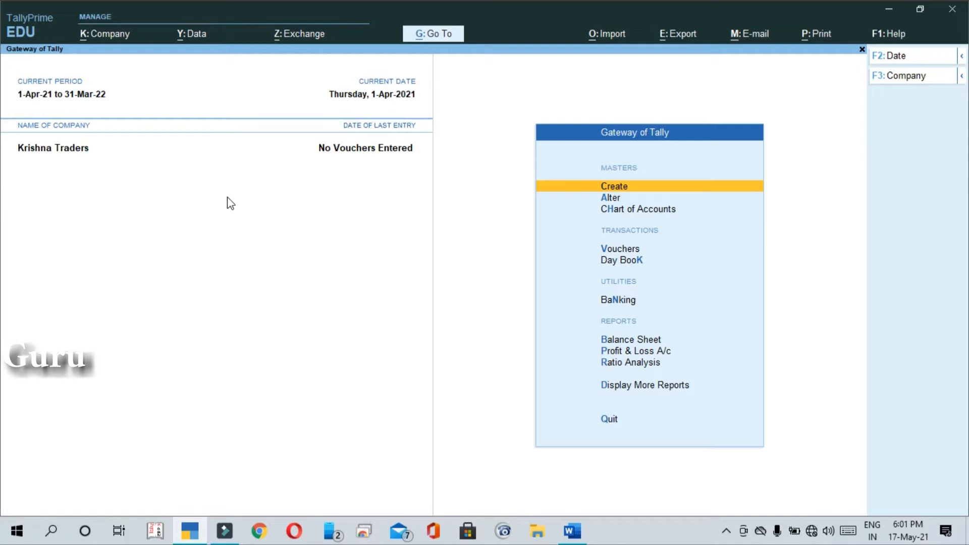
# Open voucher entry for Krishna Traders and switch the voucher type to Contra.
pyautogui.press('Down')
pyautogui.press('Down')
pyautogui.press('Down')
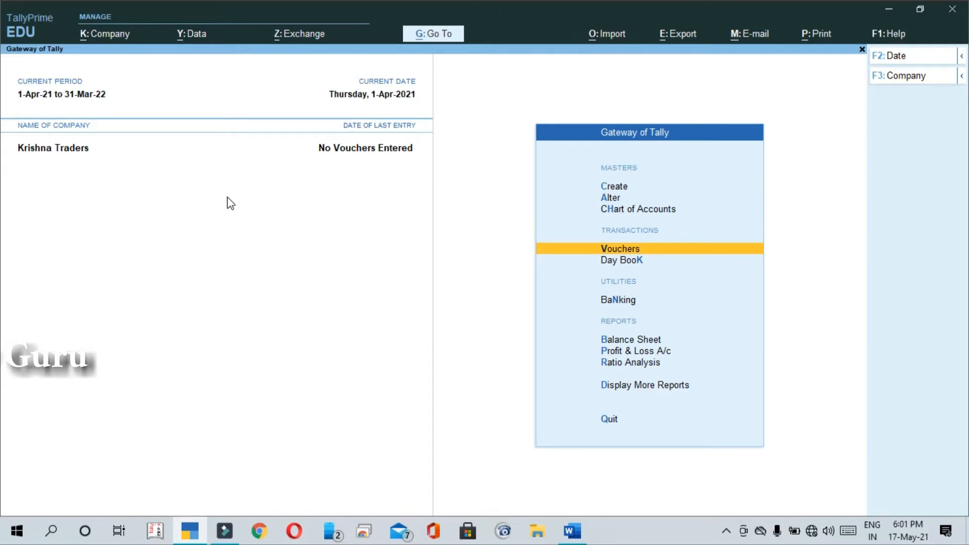
pyautogui.press('Return')
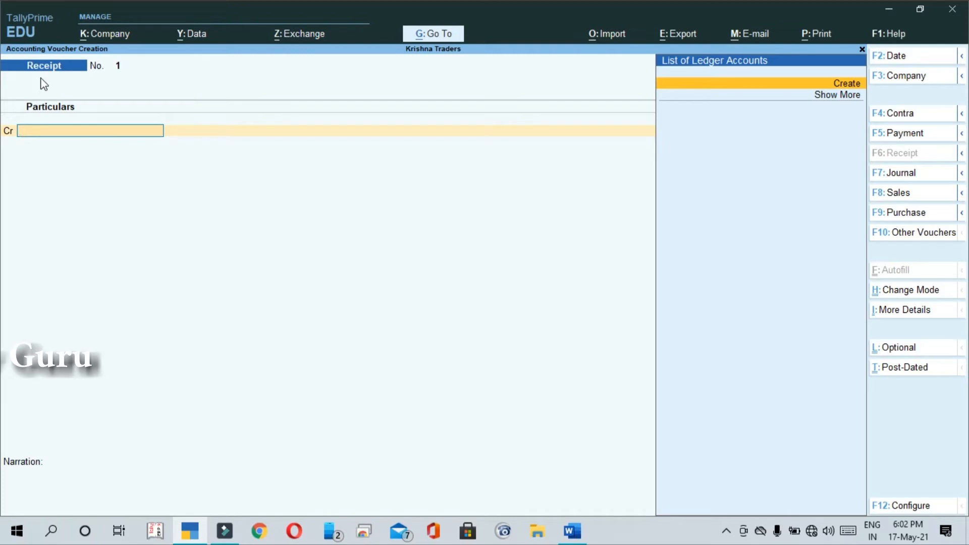
pyautogui.click(908, 118)
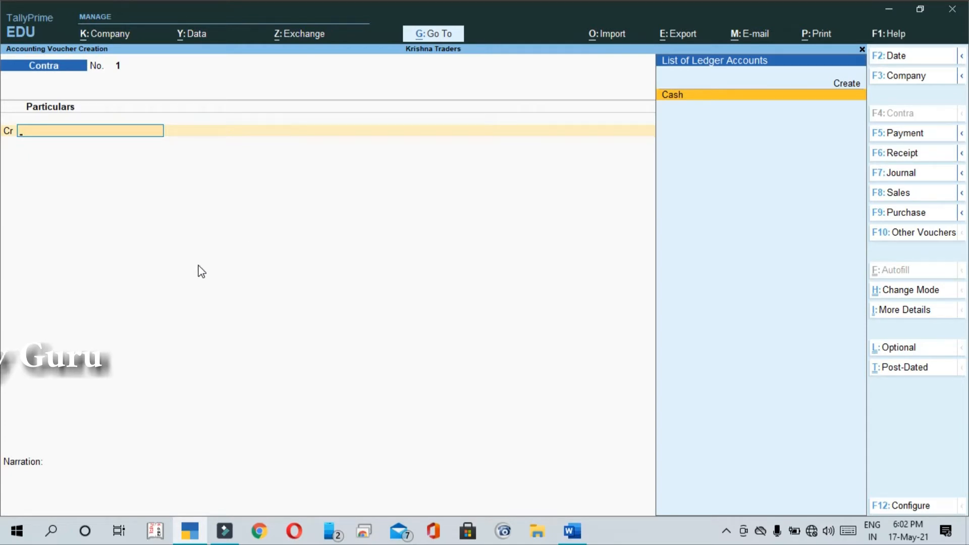
# Switch to Contra Voucher.docx in Word, examine the Bank of India cash deposit example's accounts and amounts, and return to TallyPrime.
pyautogui.hotkey('alt', 'Tab')
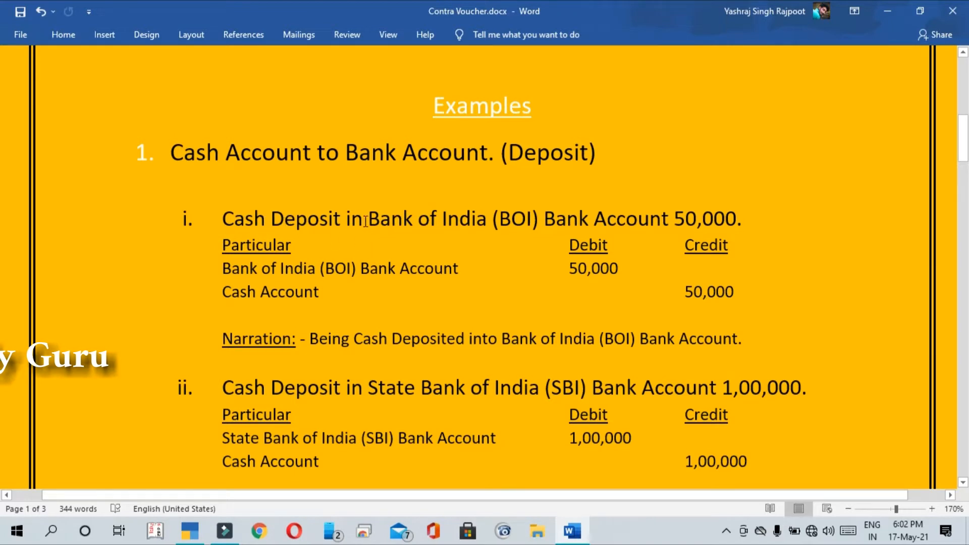
pyautogui.moveTo(365, 221); pyautogui.dragTo(536, 225)
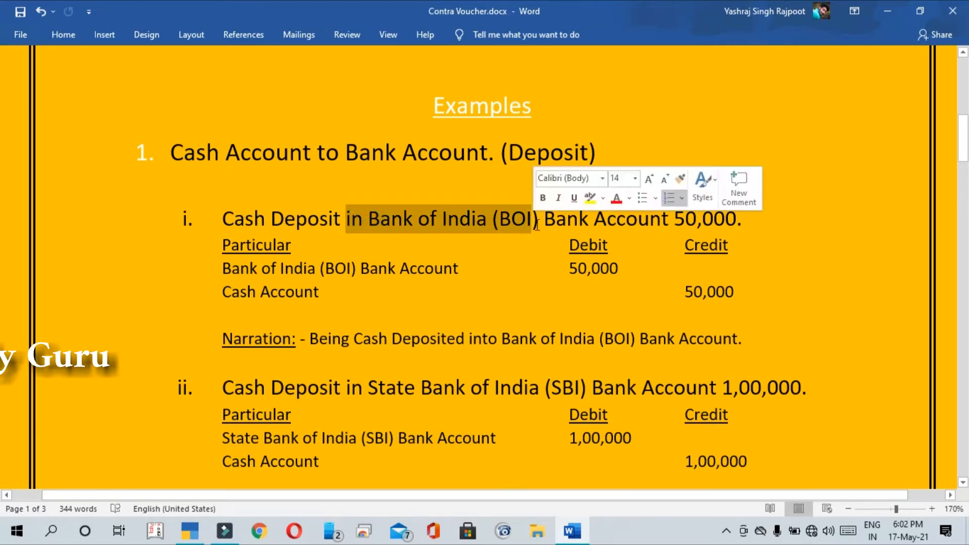
pyautogui.click(472, 249)
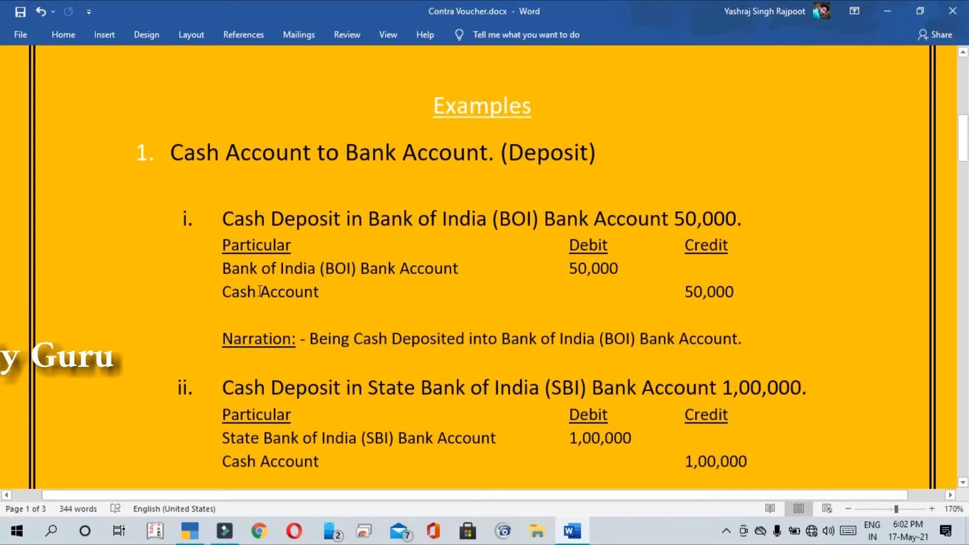
pyautogui.moveTo(260, 292); pyautogui.dragTo(355, 300)
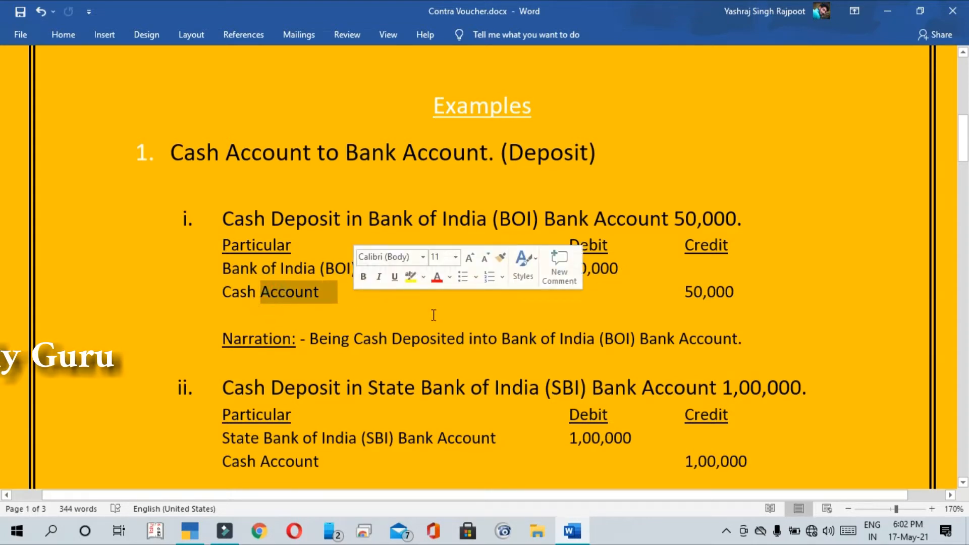
pyautogui.click(622, 309)
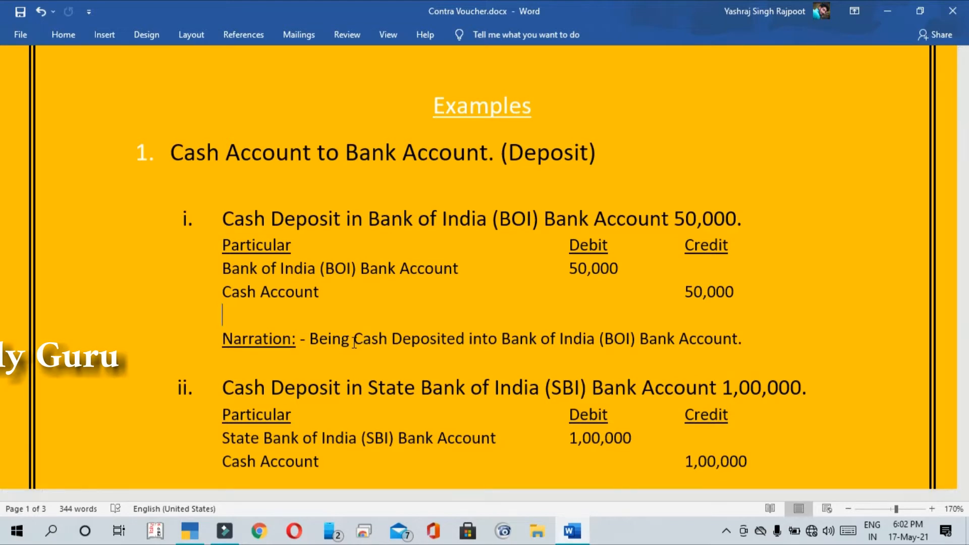
pyautogui.hotkey('alt', 'Tab')
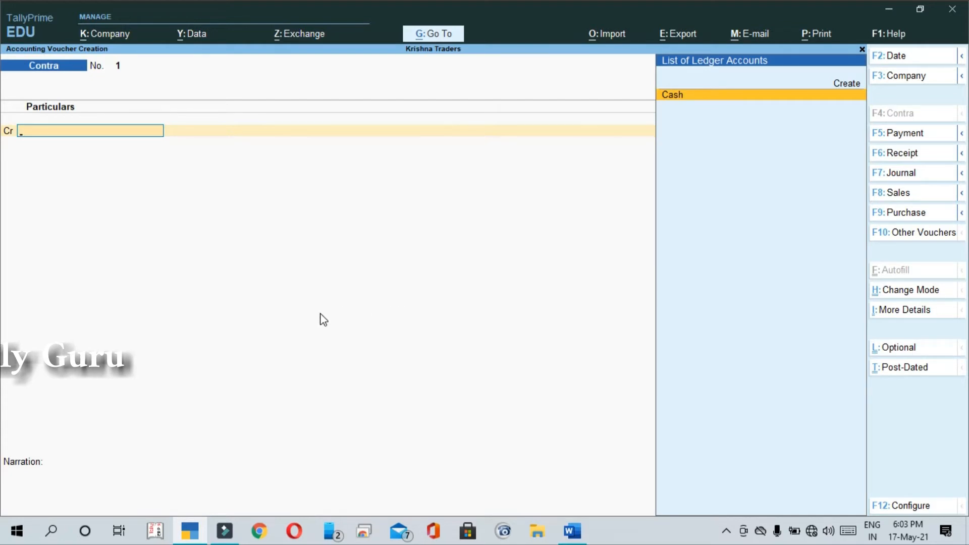
# Select Cash as the contra voucher's credit ledger and enter 50,000 as its credit amount, as in the Word example.
pyautogui.press('Return')
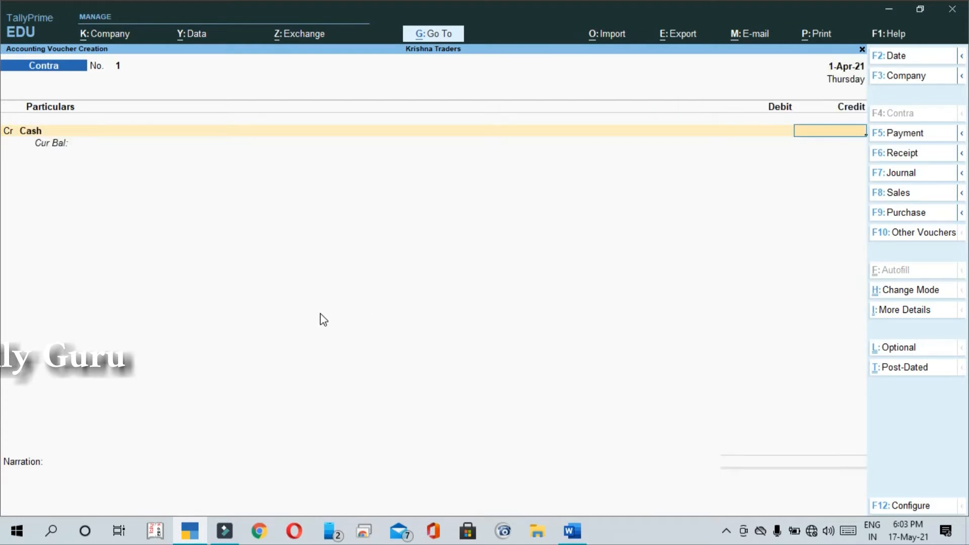
pyautogui.hotkey('alt', 'Tab')
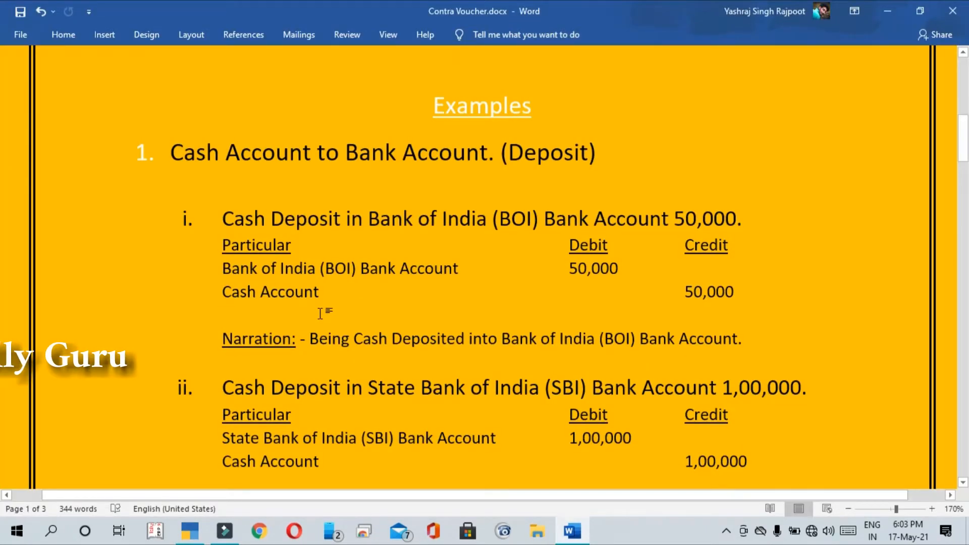
pyautogui.hotkey('alt', 'Tab')
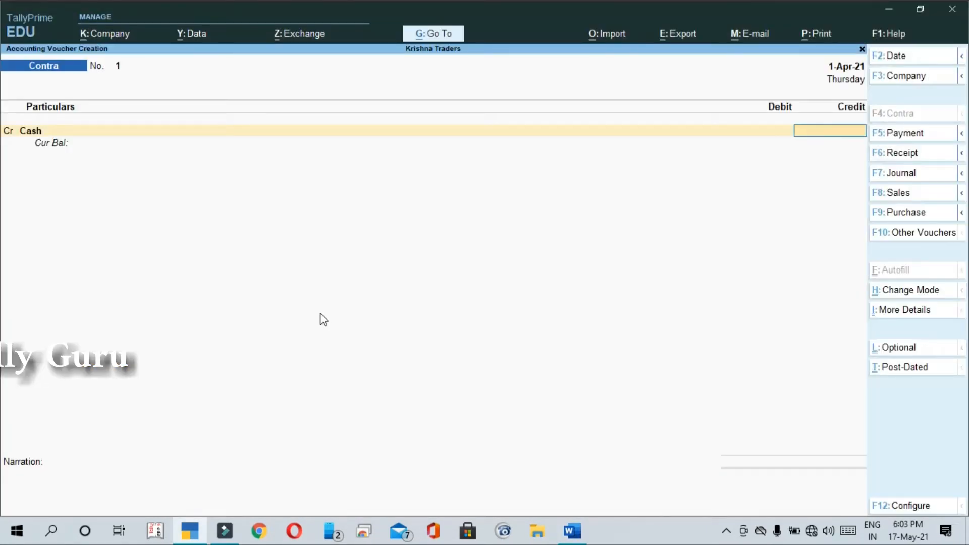
pyautogui.write('50000')
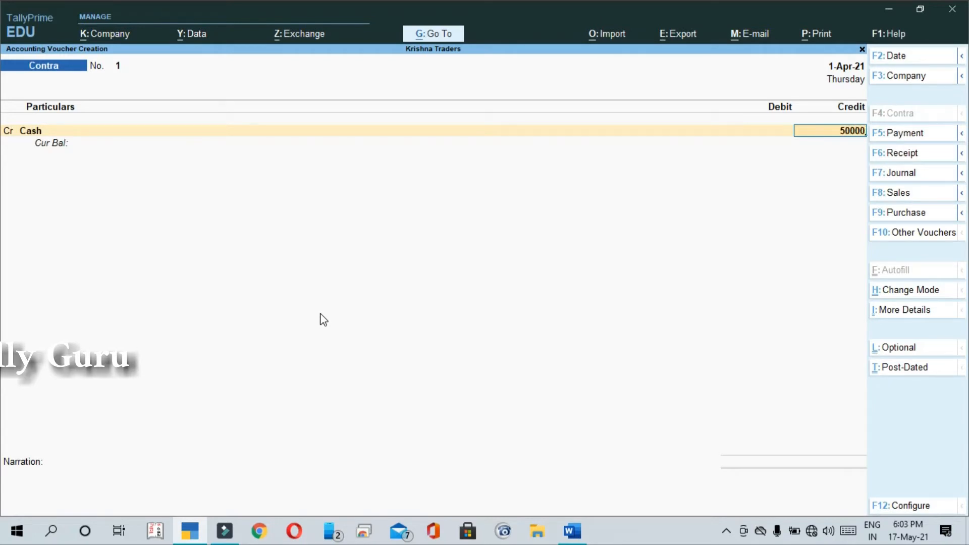
pyautogui.press('Return')
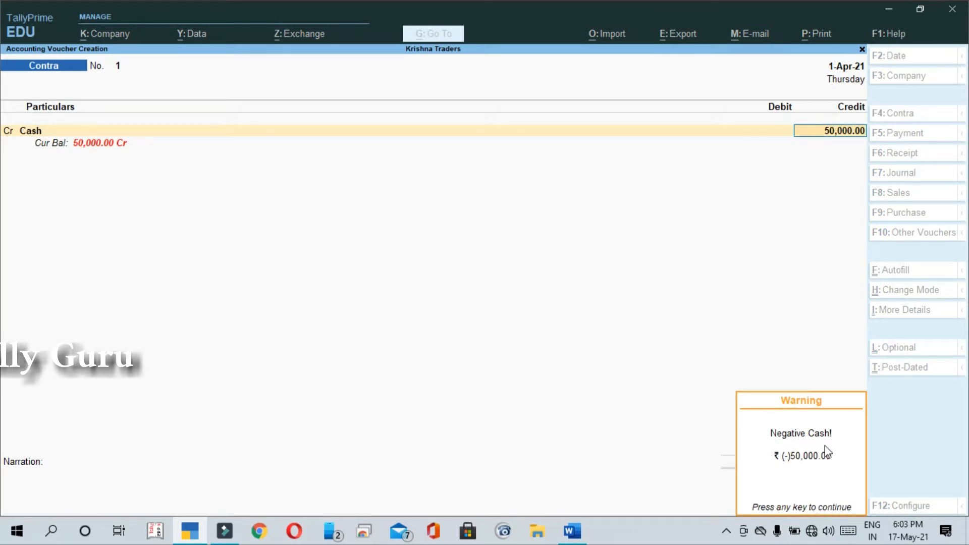
pyautogui.press('Return')
# Alter the Cash ledger to an opening balance of 2,50,000 Dr and continue to ledger selection on the voucher's debit line.
pyautogui.press('BackSpace')
pyautogui.press('BackSpace')
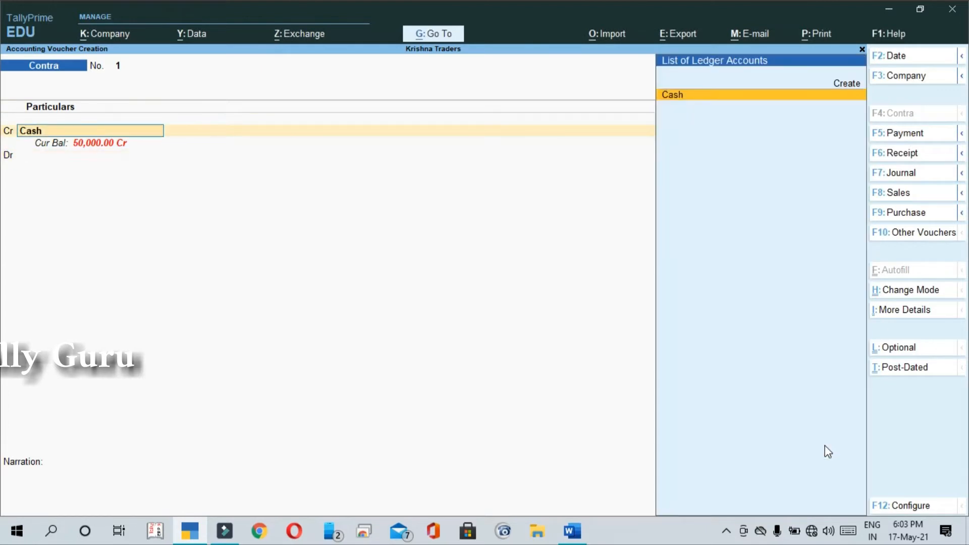
pyautogui.hotkey('ctrl', 'Return')
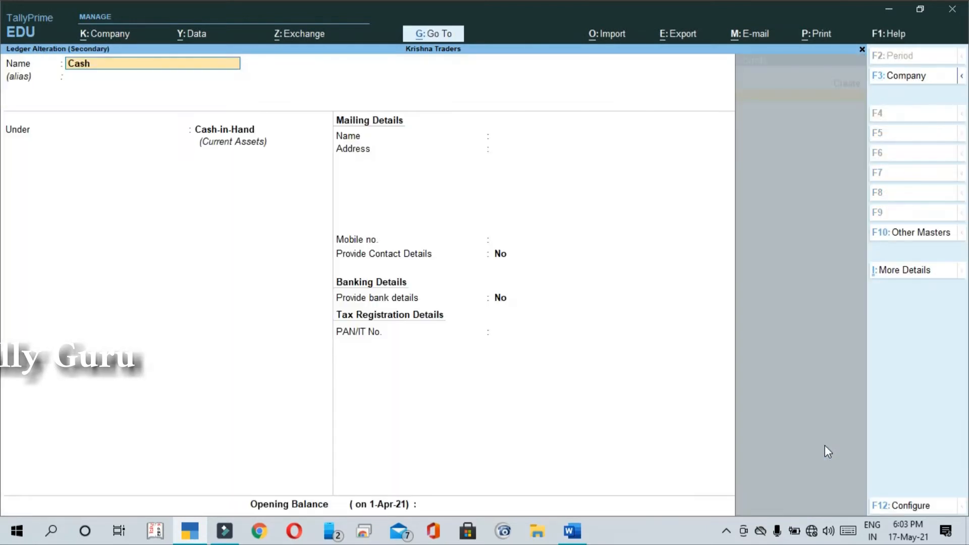
pyautogui.press('Return')
pyautogui.press('Return')
pyautogui.press('Return')
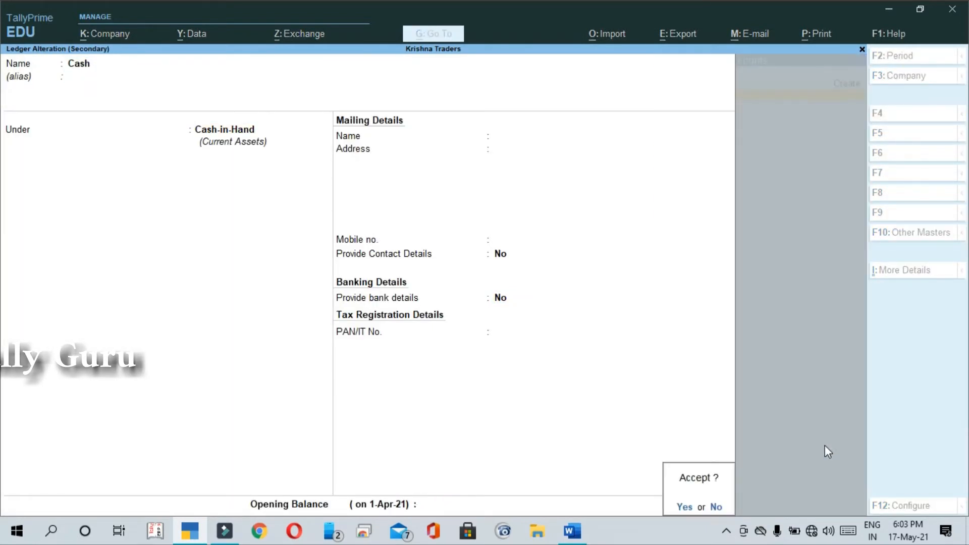
pyautogui.press('Escape')
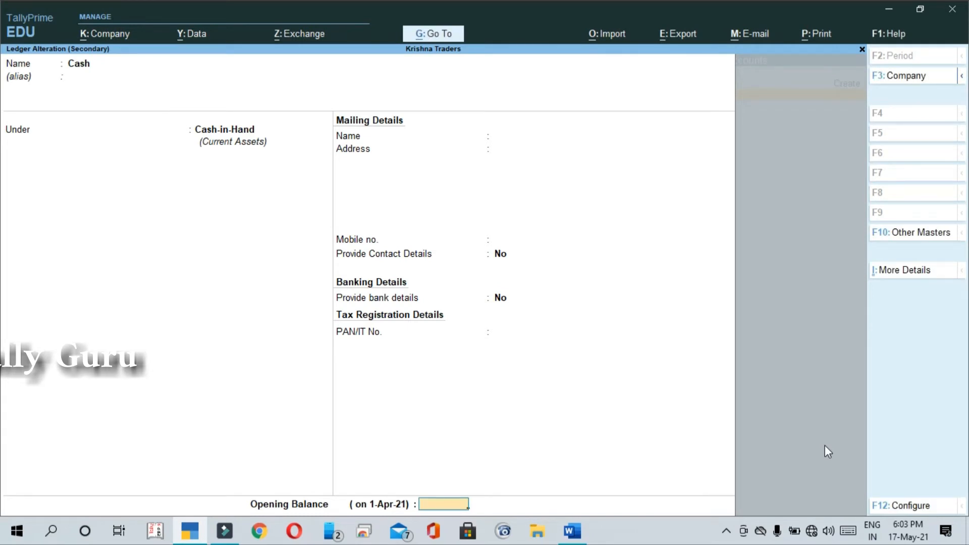
pyautogui.write('2500000')
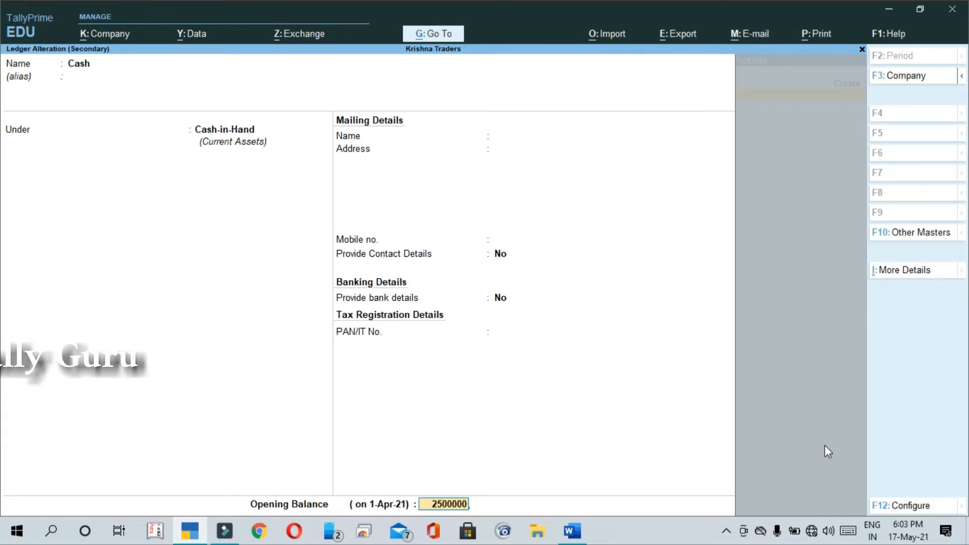
pyautogui.press('BackSpace')
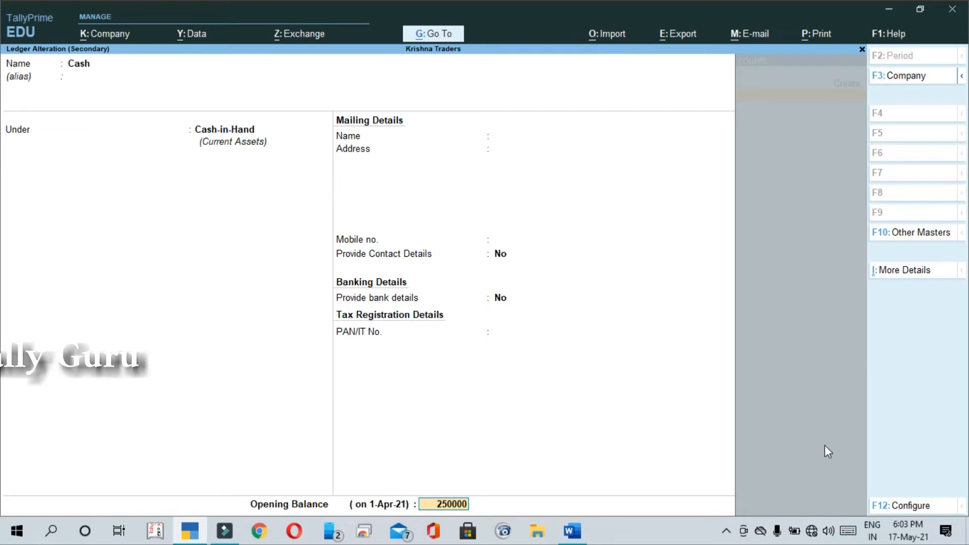
pyautogui.press('Return')
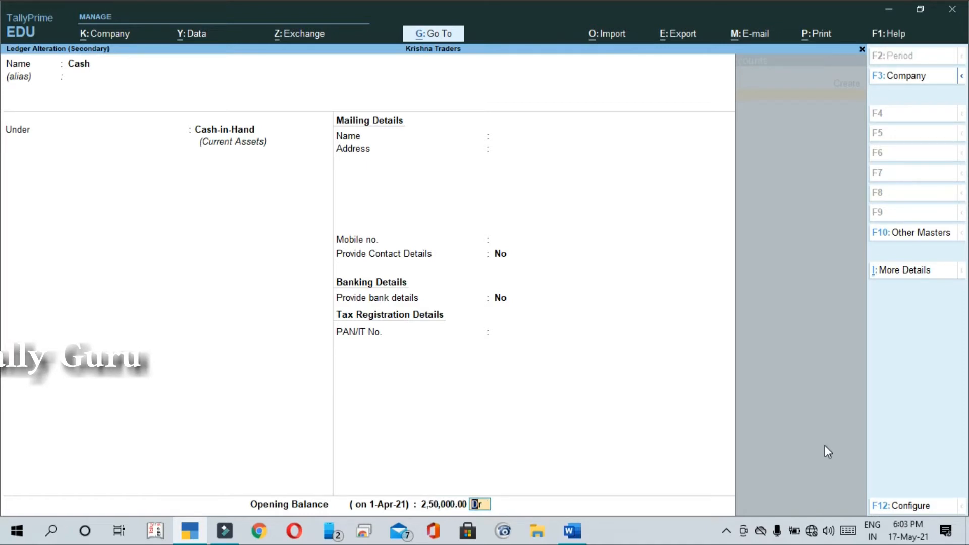
pyautogui.press('Return')
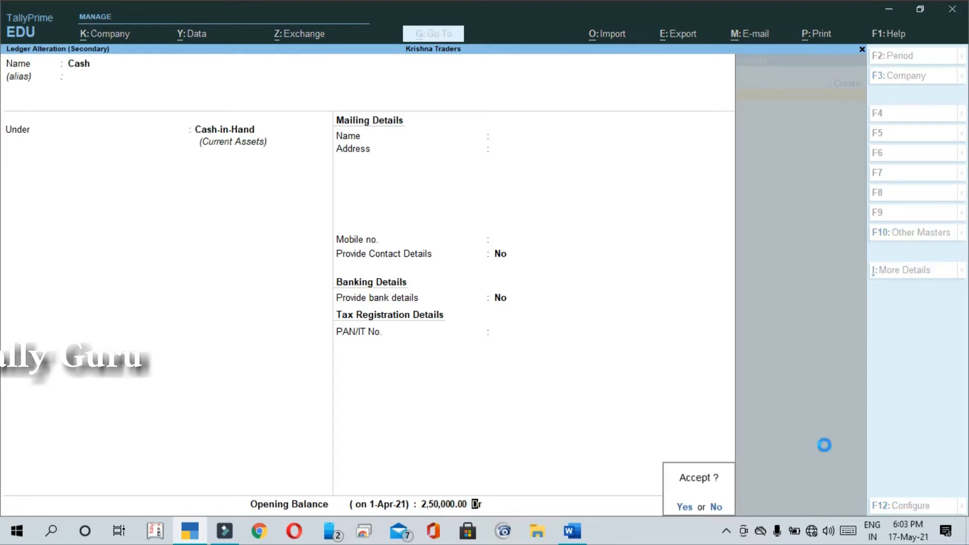
pyautogui.press('Return')
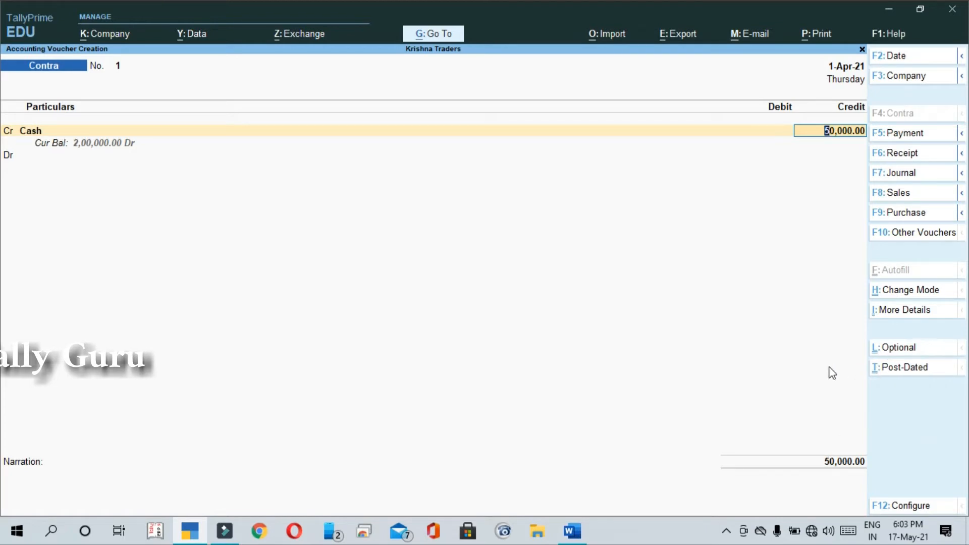
pyautogui.press('Return')
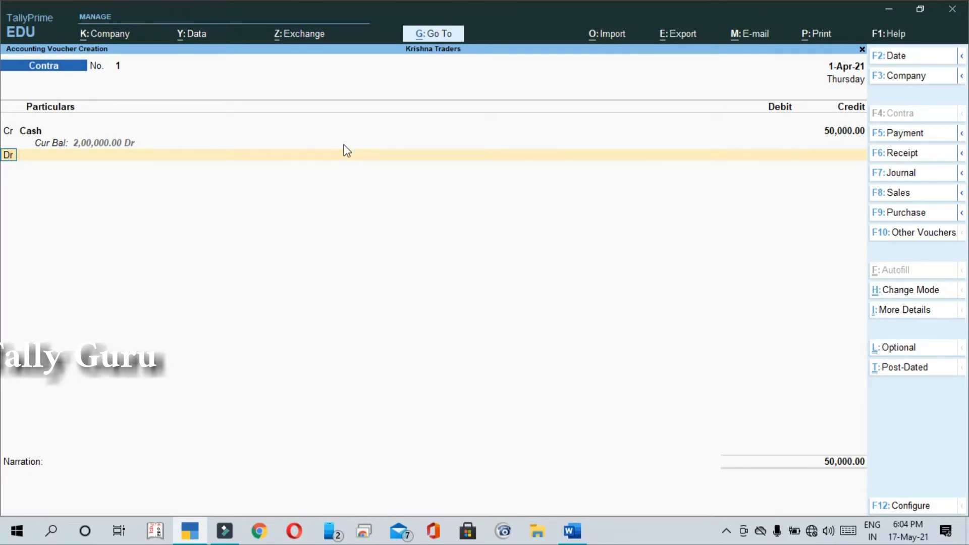
pyautogui.press('Return')
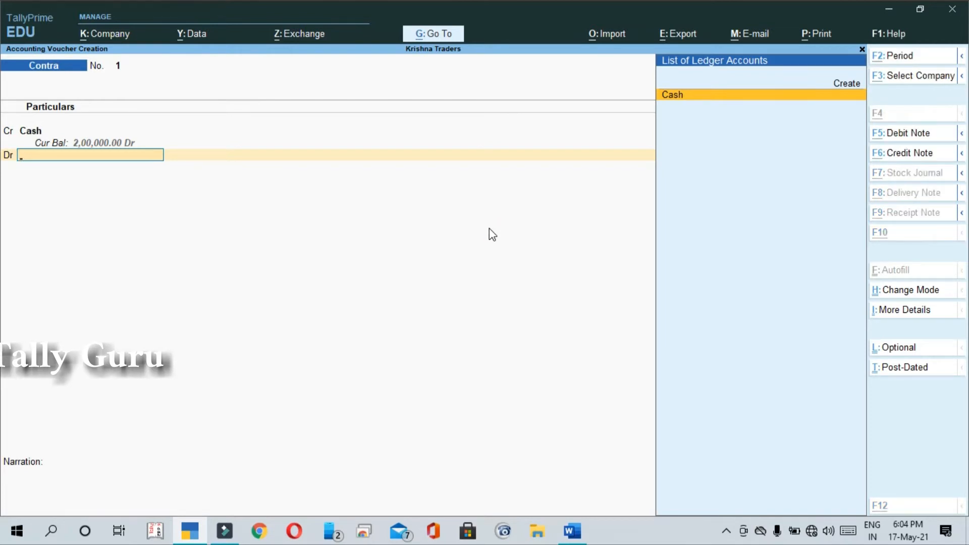
pyautogui.hotkey('alt', 'c')
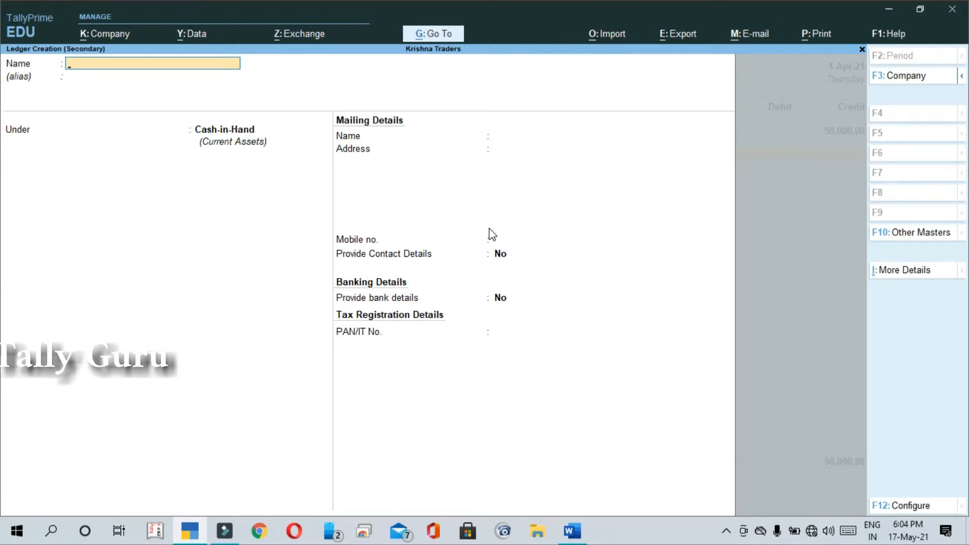
pyautogui.press('Escape')
pyautogui.press('y')
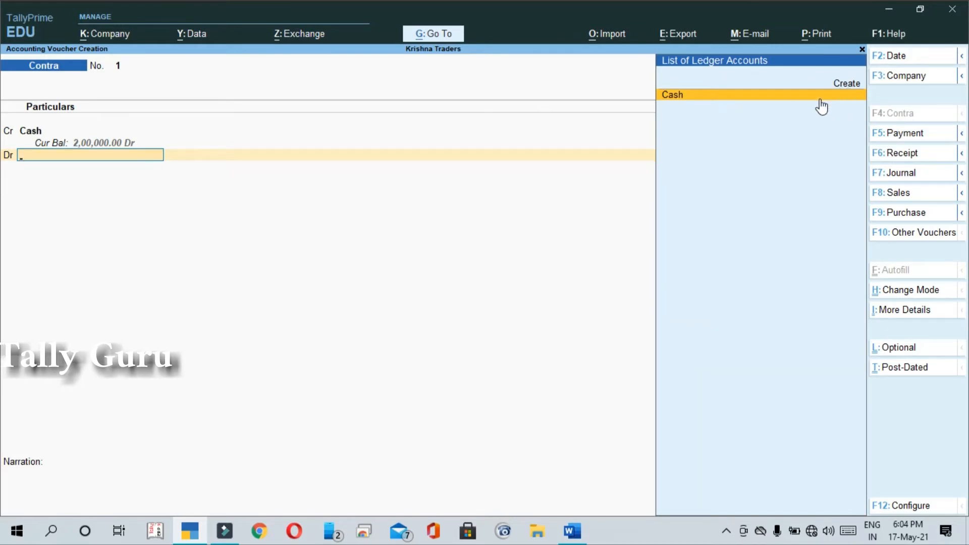
# Start a new ledger for the debit line and name it Bank of India, copying the name from the Word document's first example.
pyautogui.press('Up')
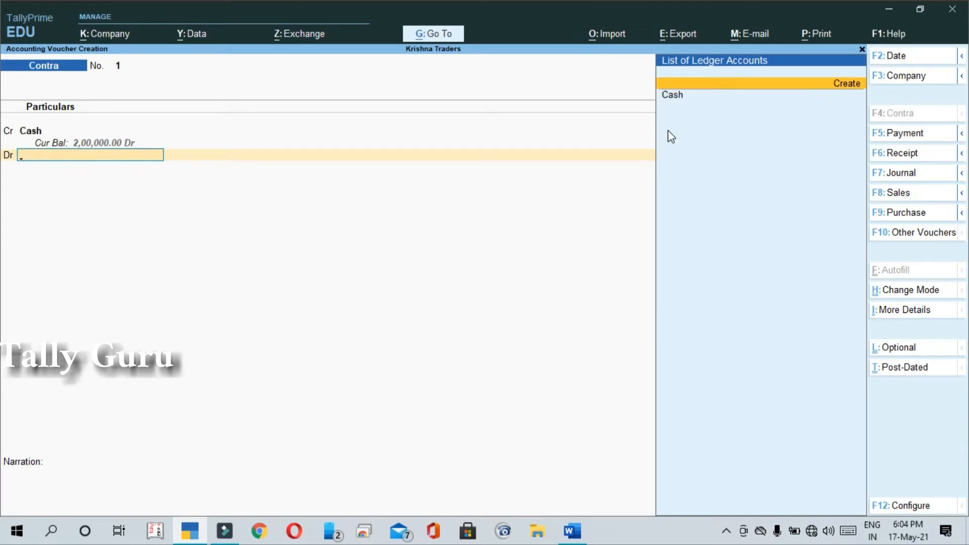
pyautogui.press('Return')
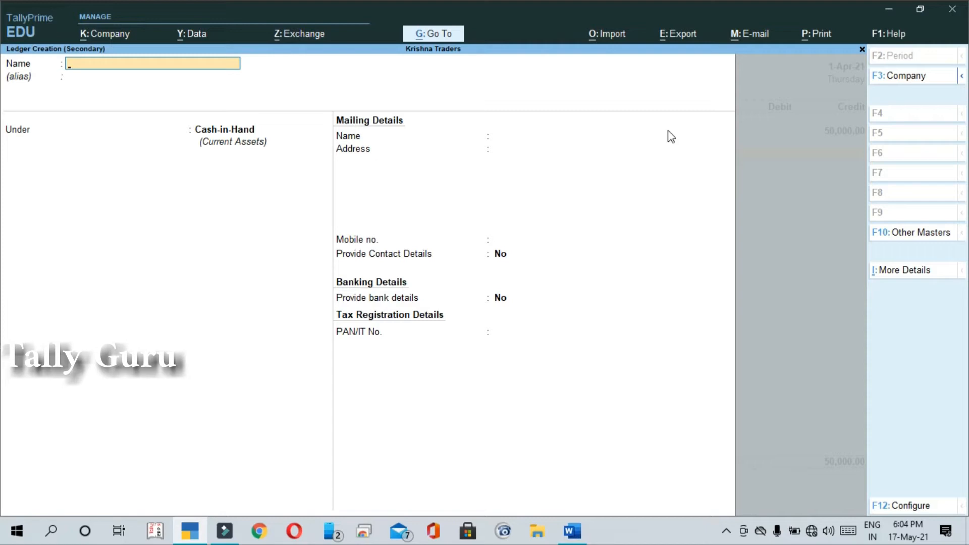
pyautogui.hotkey('alt', 'Tab')
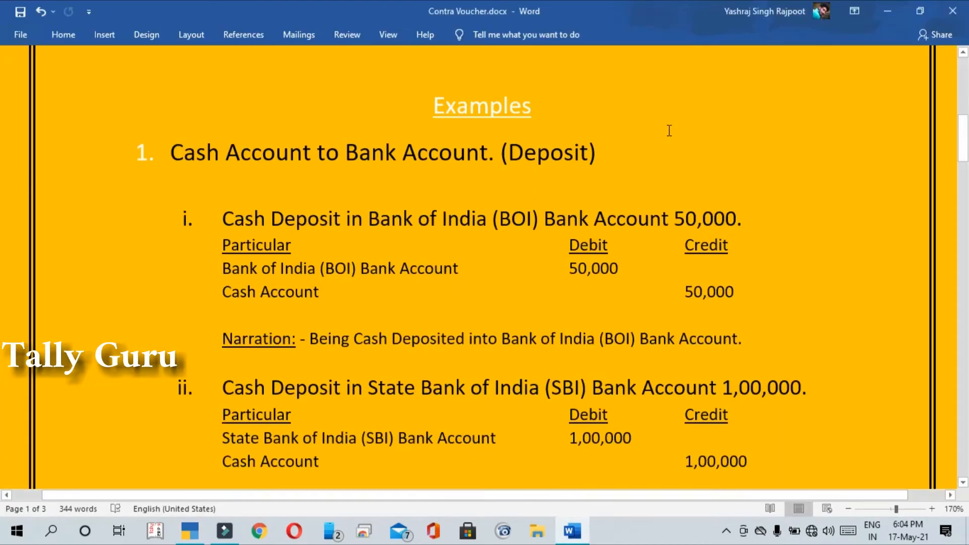
pyautogui.moveTo(491, 222); pyautogui.dragTo(380, 223)
pyautogui.hotkey('ctrl', 'c')
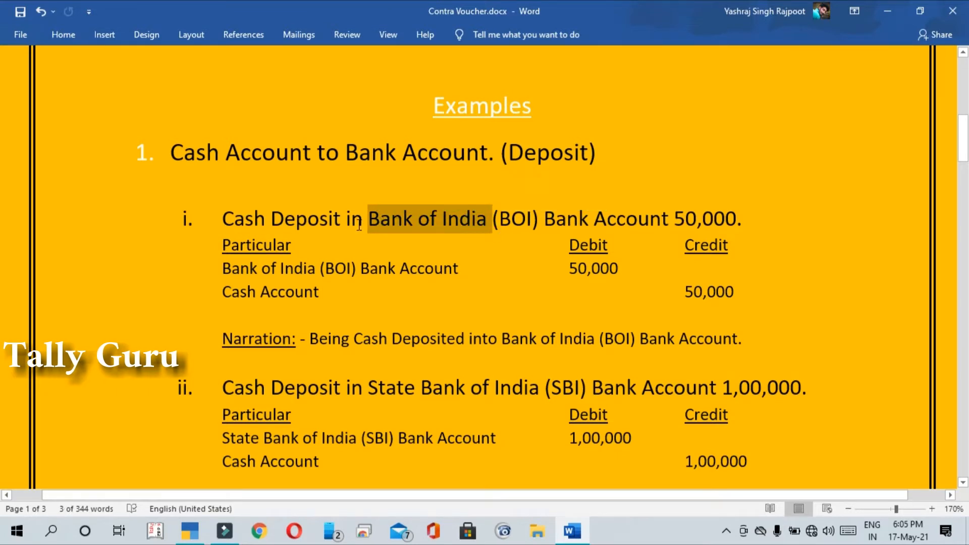
pyautogui.hotkey('alt', 'Tab')
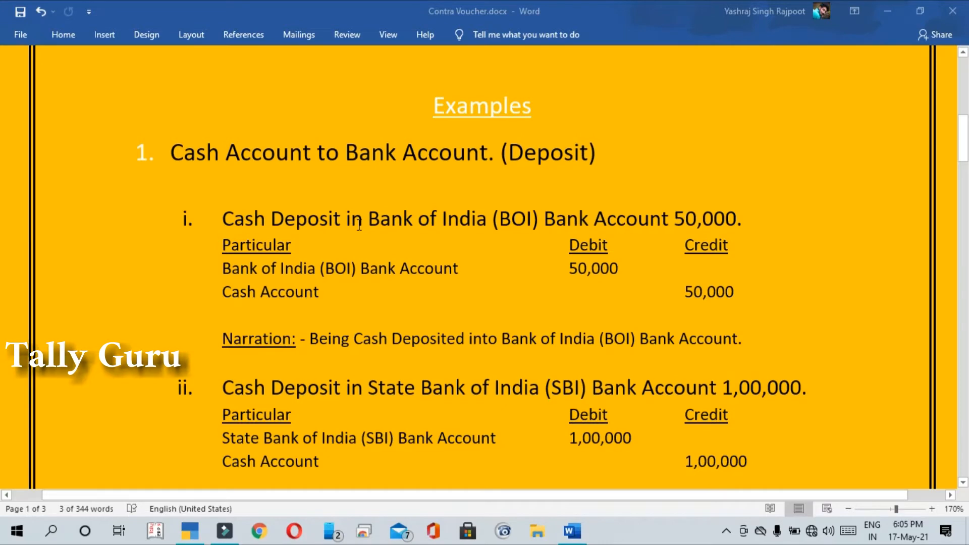
pyautogui.hotkey('alt', 'Tab')
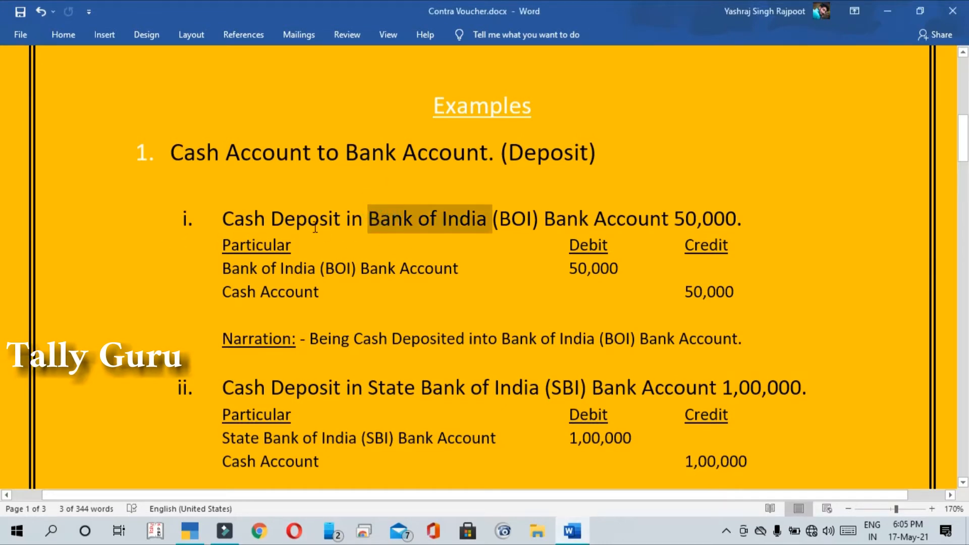
pyautogui.hotkey('alt', 'Tab')
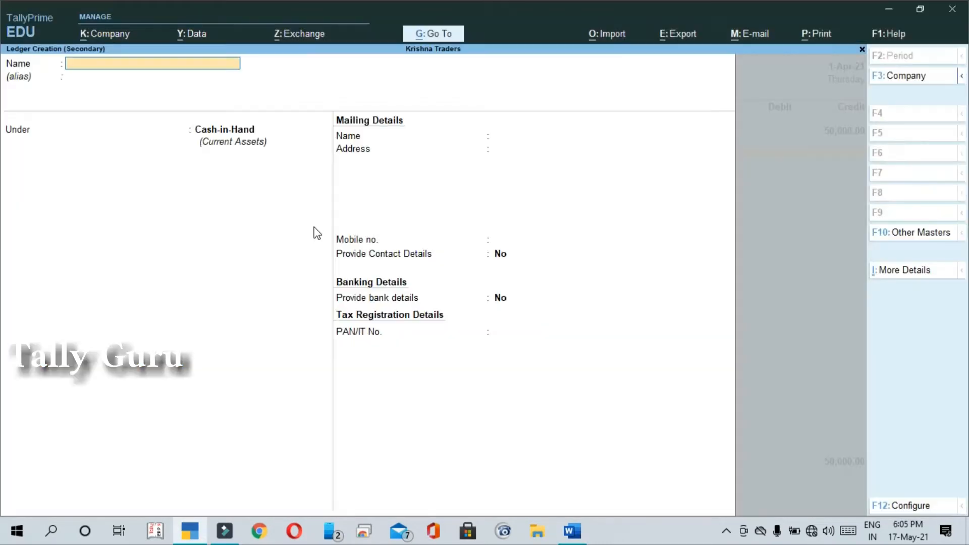
pyautogui.hotkey('ctrl', 'v')
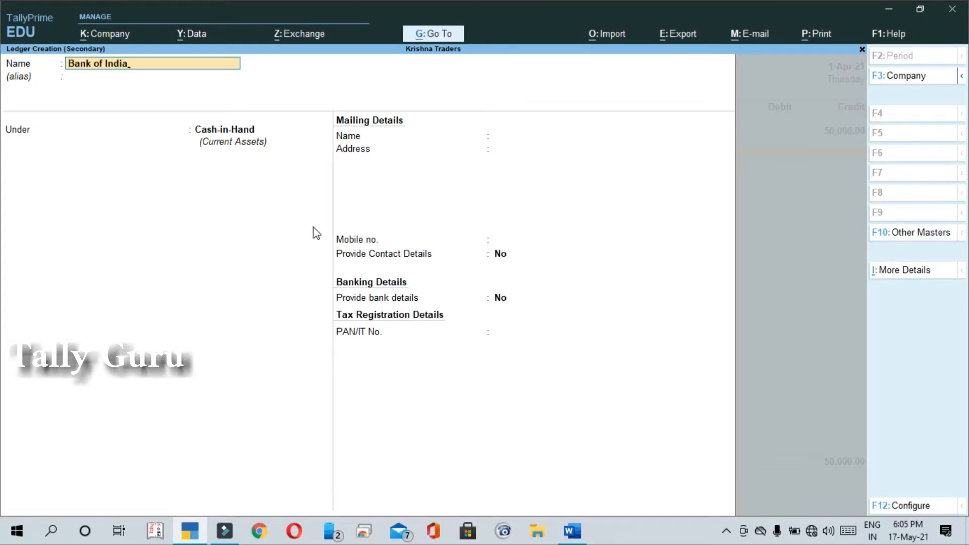
# Accept the Bank of India ledger name and give the ledger the alias BOI.
pyautogui.press('Return')
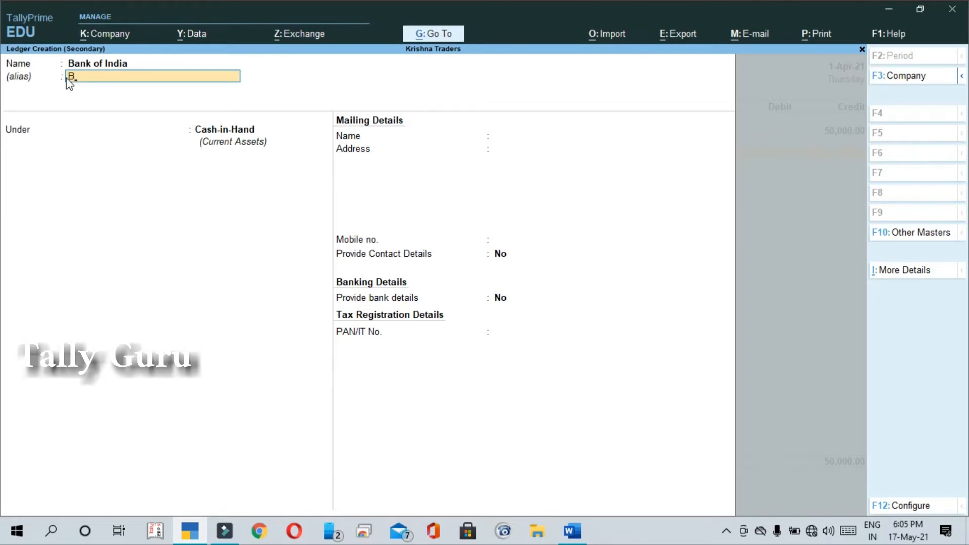
pyautogui.press('BackSpace')
pyautogui.write('OI')
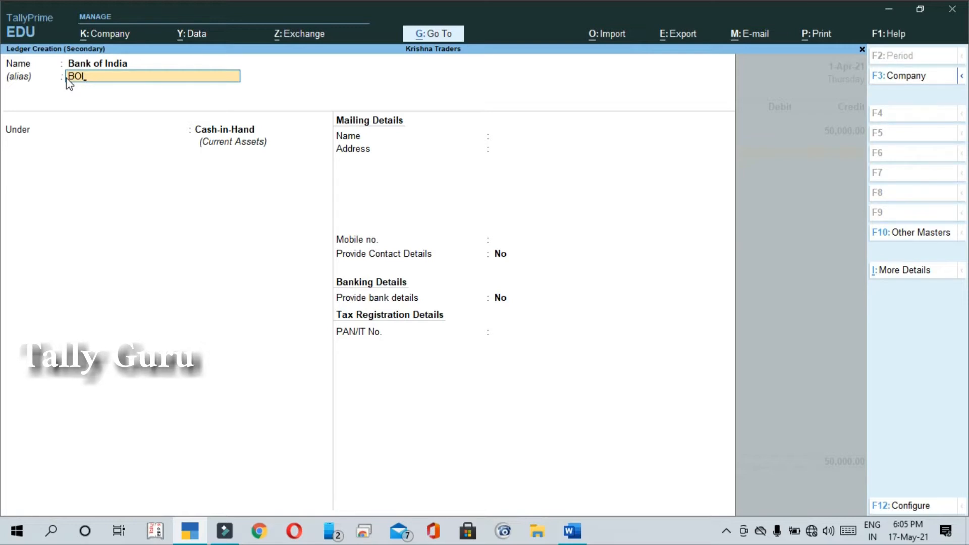
pyautogui.press('Return')
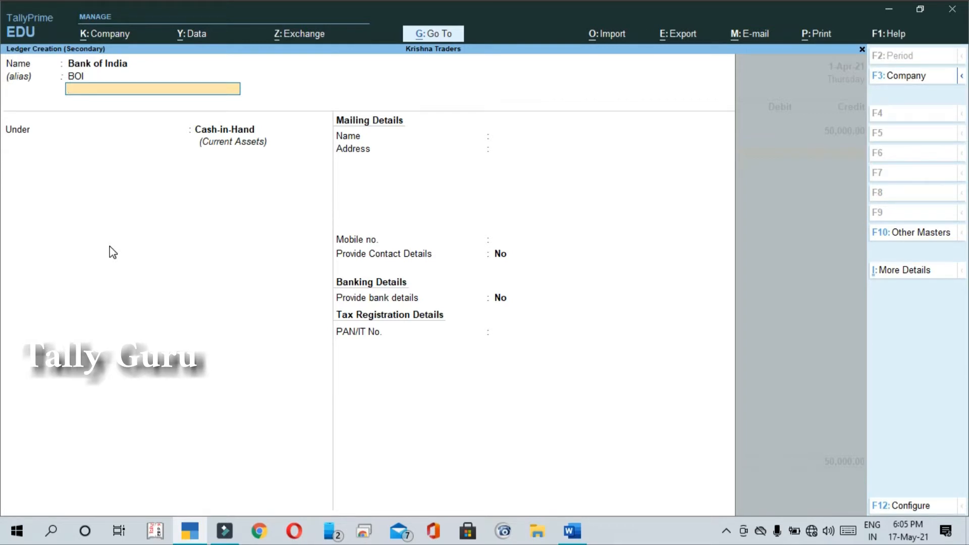
# Place the new Bank of India ledger under the Bank Accounts group instead of Cash-in-Hand.
pyautogui.press('Return')
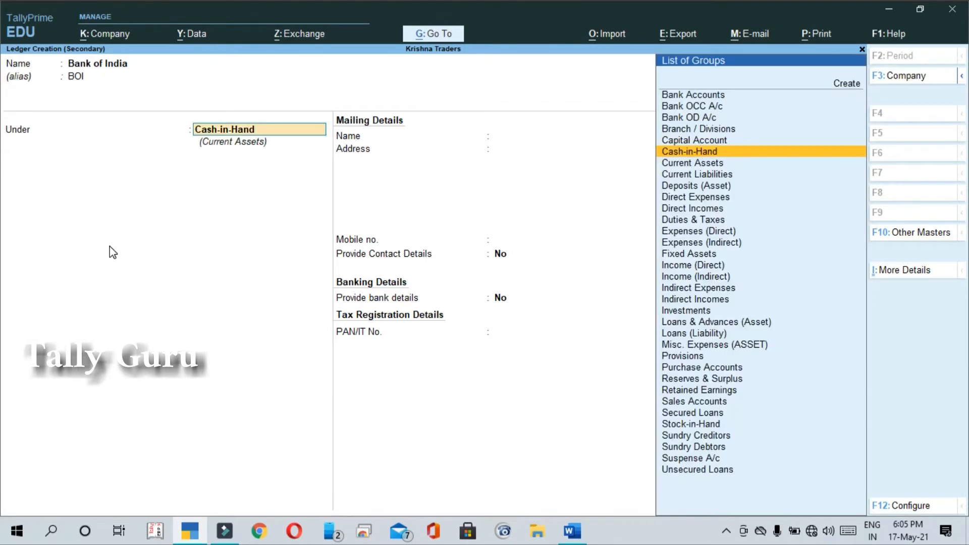
pyautogui.press('Up')
pyautogui.press('Up')
pyautogui.press('Up')
pyautogui.press('Up')
pyautogui.press('Up')
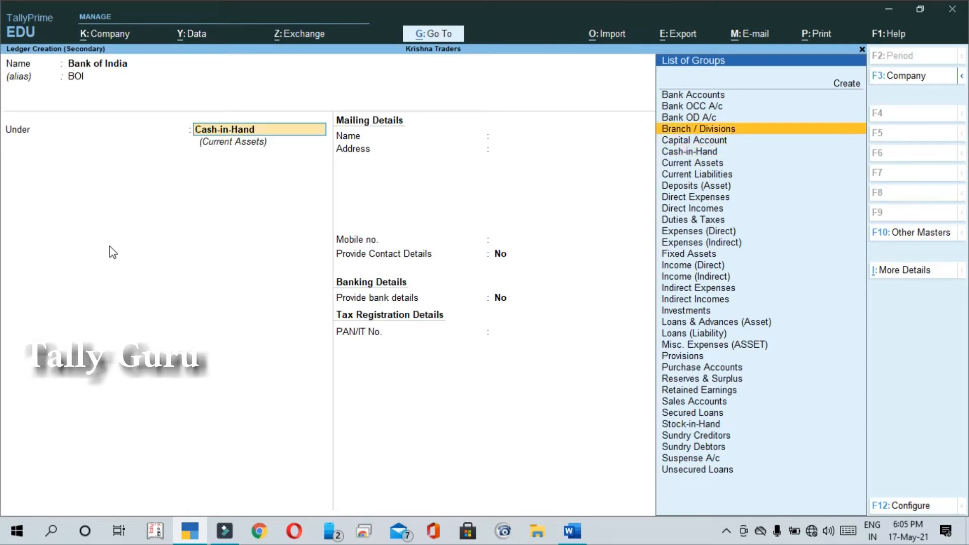
pyautogui.press('Return')
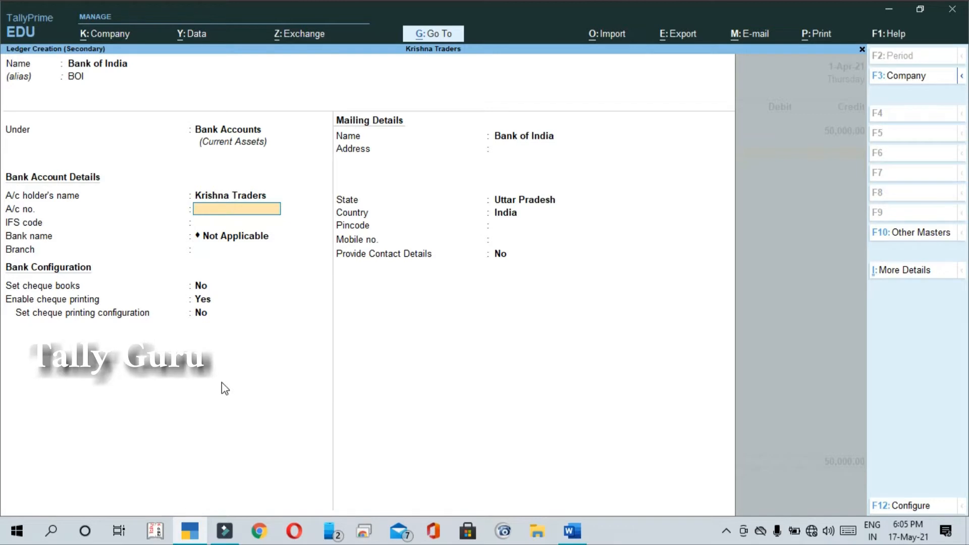
# Leave the bank account details and cheque configuration at their defaults and save the Bank of India ledger.
pyautogui.press('Return')
pyautogui.press('Return')
pyautogui.press('Return')
pyautogui.press('Return')
pyautogui.press('Return')
pyautogui.press('Return')
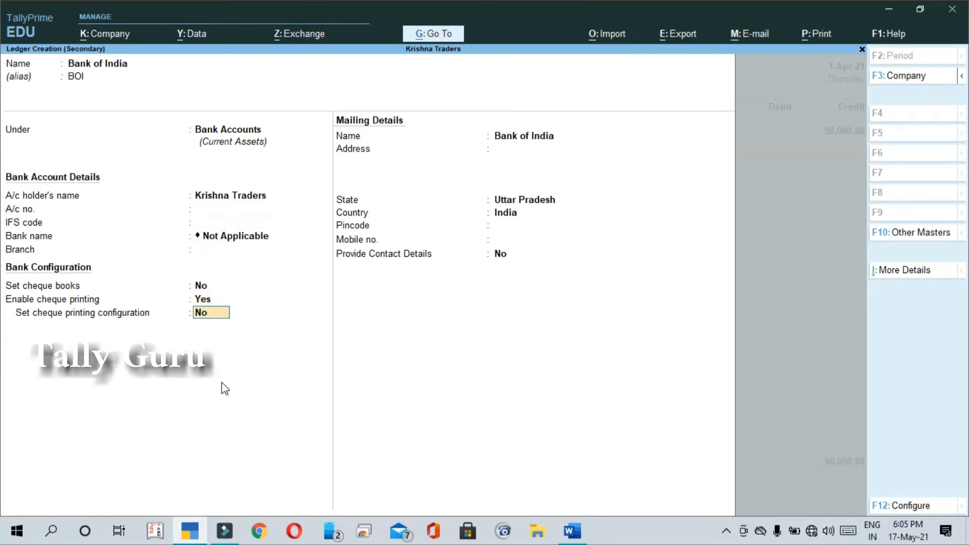
pyautogui.press('Return')
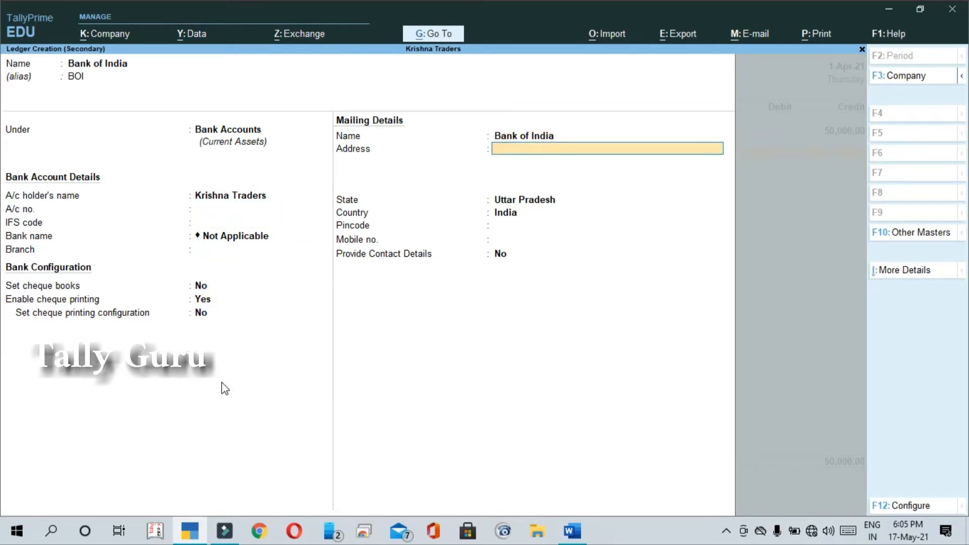
pyautogui.hotkey('ctrl', 'a')
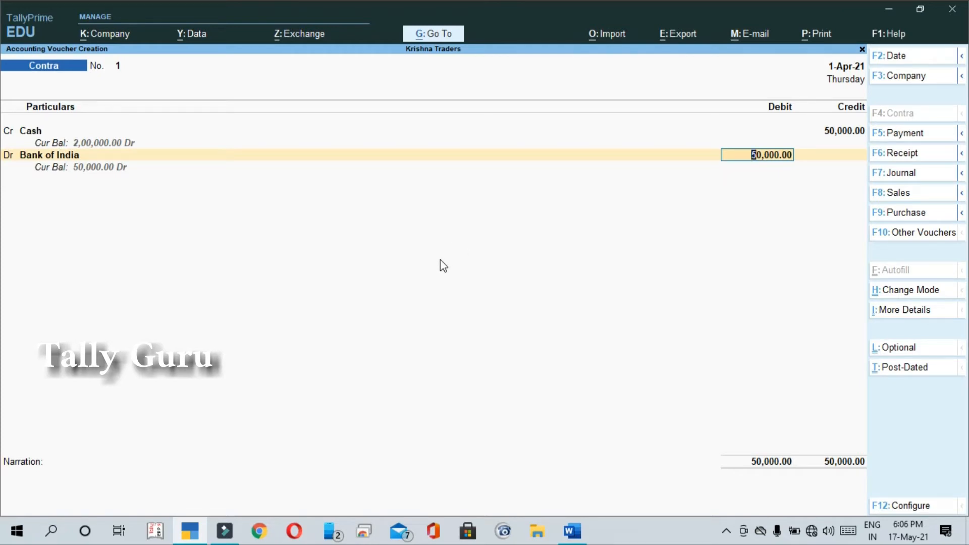
# Reopen ledger selection on the voucher's debit line, compare the Bank of India and BOI entries, and select the ledger by its BOI alias.
pyautogui.press('BackSpace')
pyautogui.press('Down')
pyautogui.press('Up')
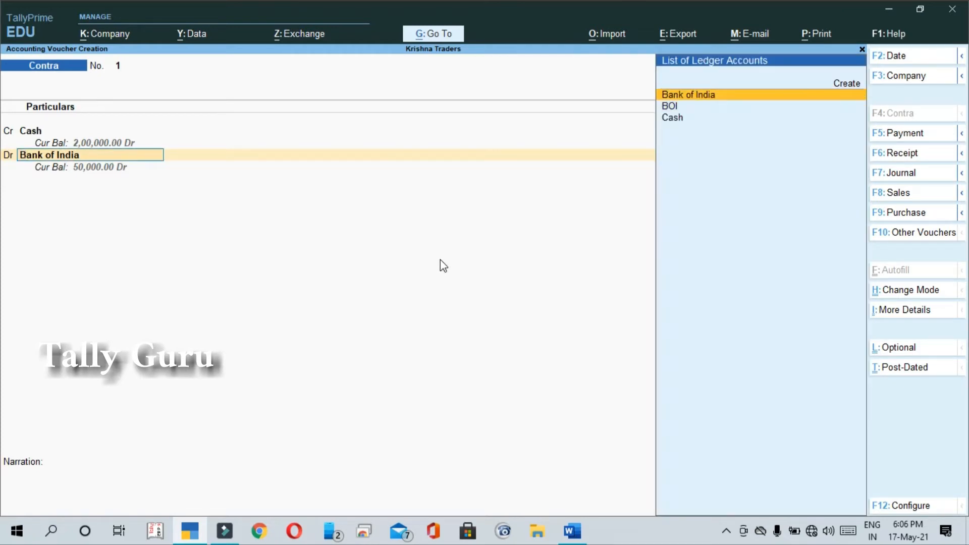
pyautogui.press('Down')
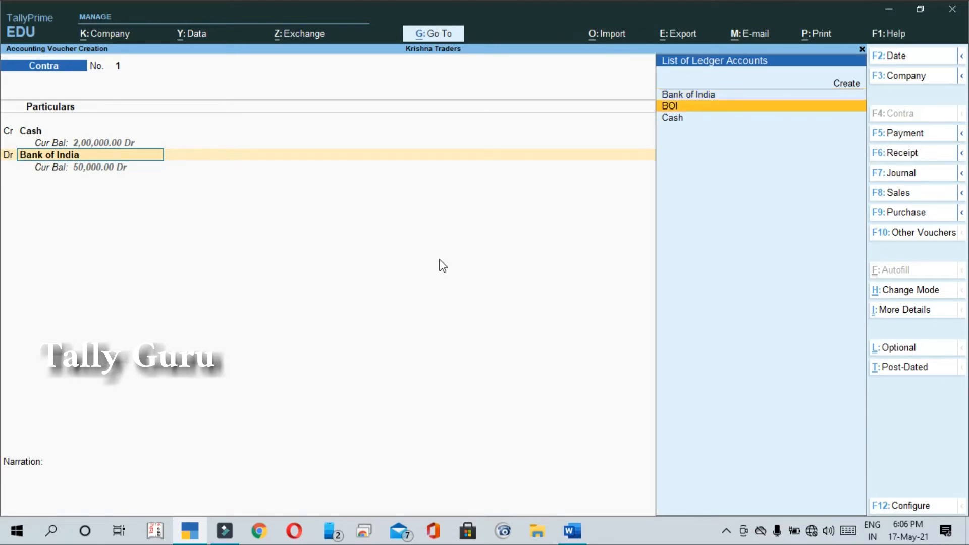
pyautogui.press('Up')
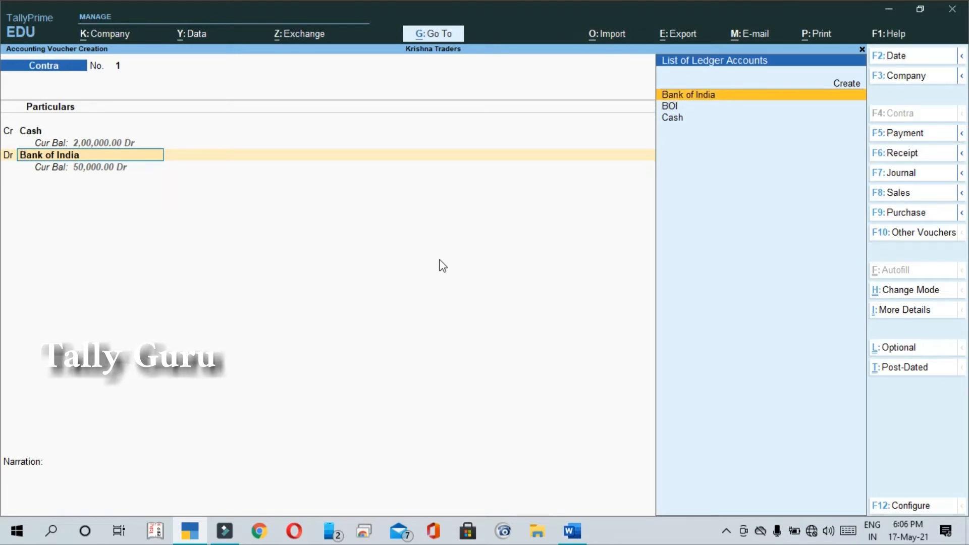
pyautogui.press('Down')
pyautogui.press('Up')
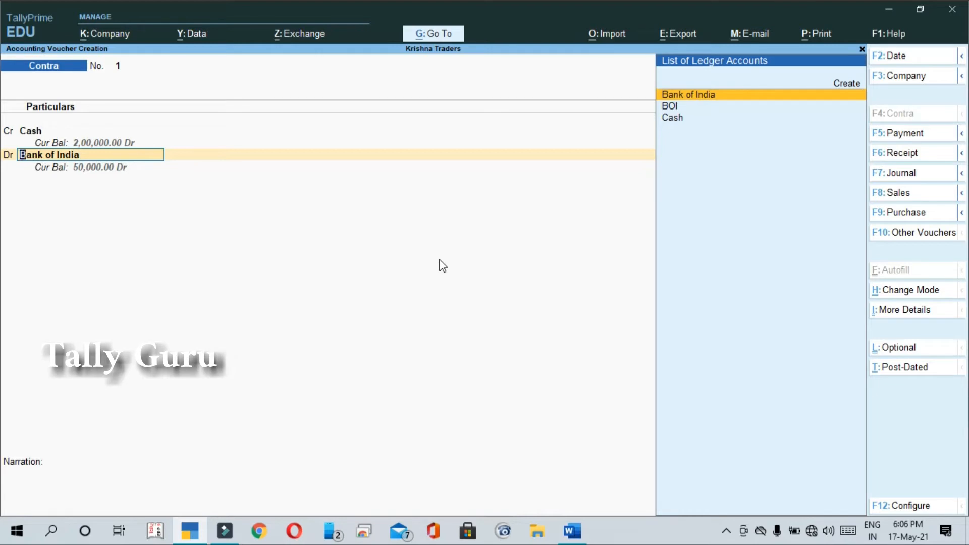
pyautogui.press('Down')
pyautogui.press('Up')
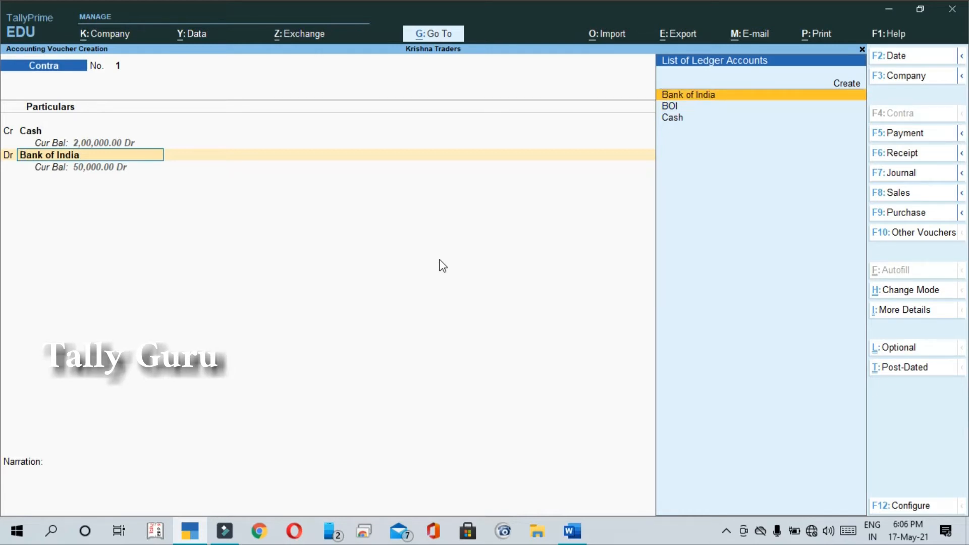
pyautogui.press('Down')
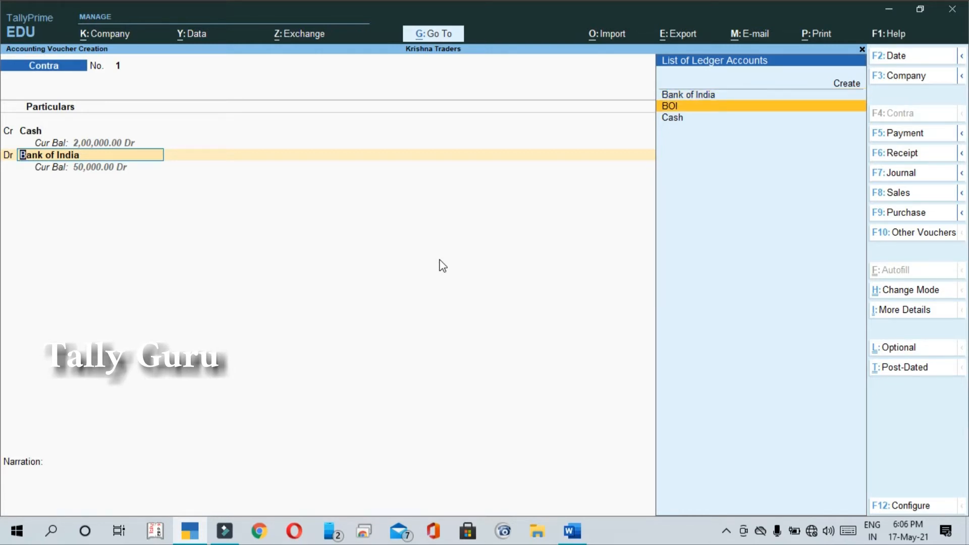
pyautogui.press('Return')
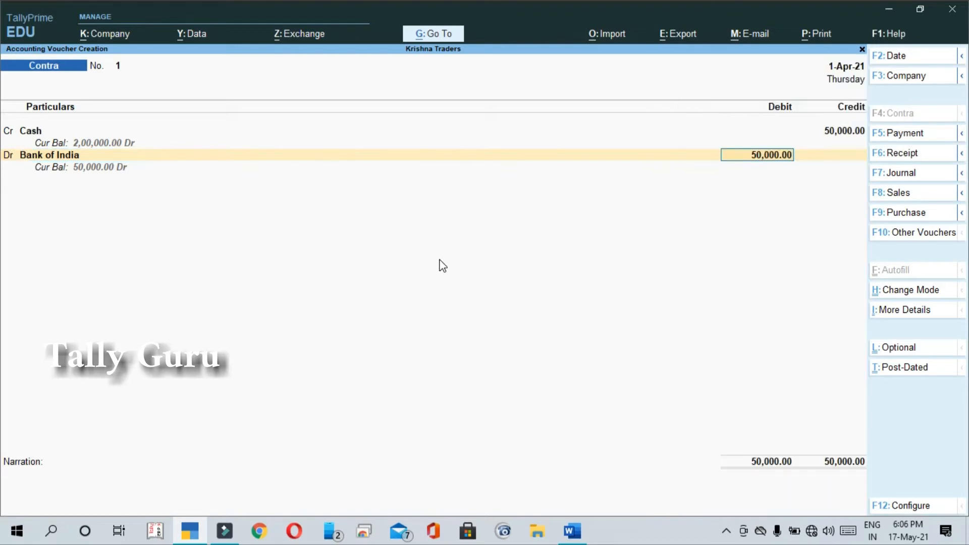
# Reselect Bank of India for the debit line, accept its 50,000 debit, and allocate 50,000 as a Cash transaction to open its denominations.
pyautogui.press('BackSpace')
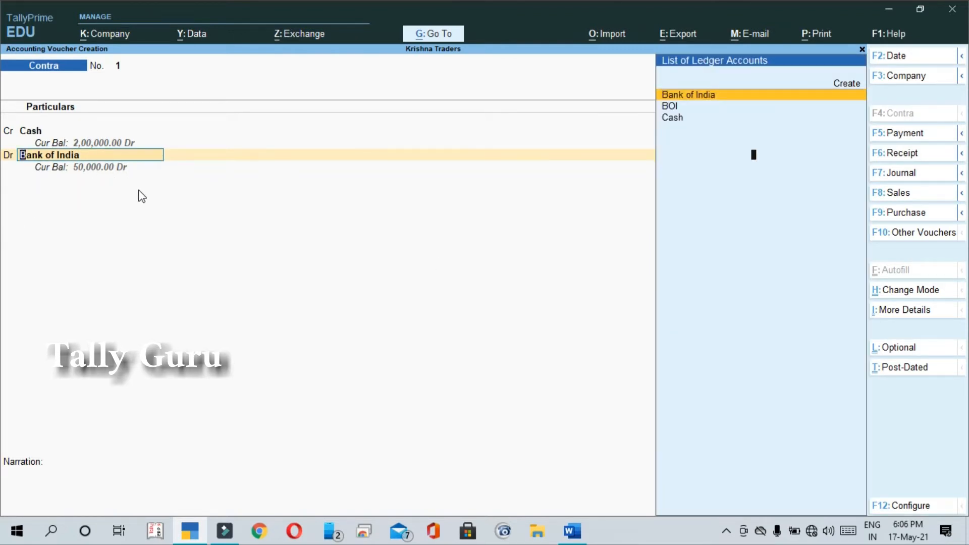
pyautogui.press('Return')
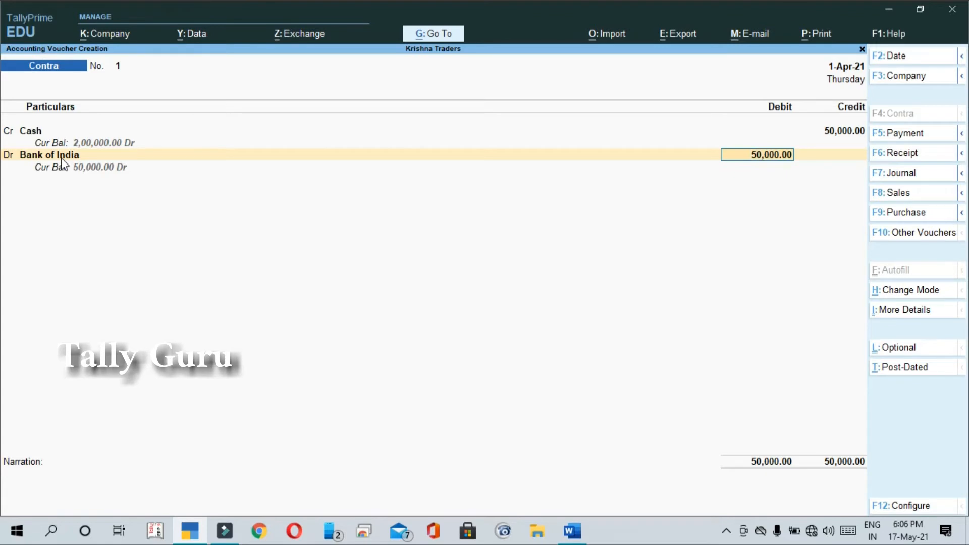
pyautogui.press('Return')
pyautogui.press('Return')
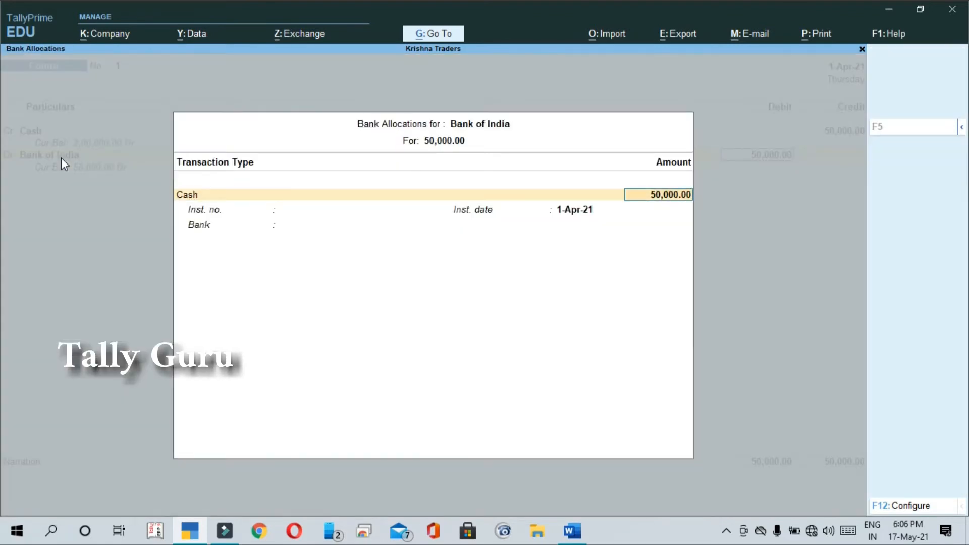
pyautogui.press('BackSpace')
pyautogui.press('BackSpace')
pyautogui.press('Return')
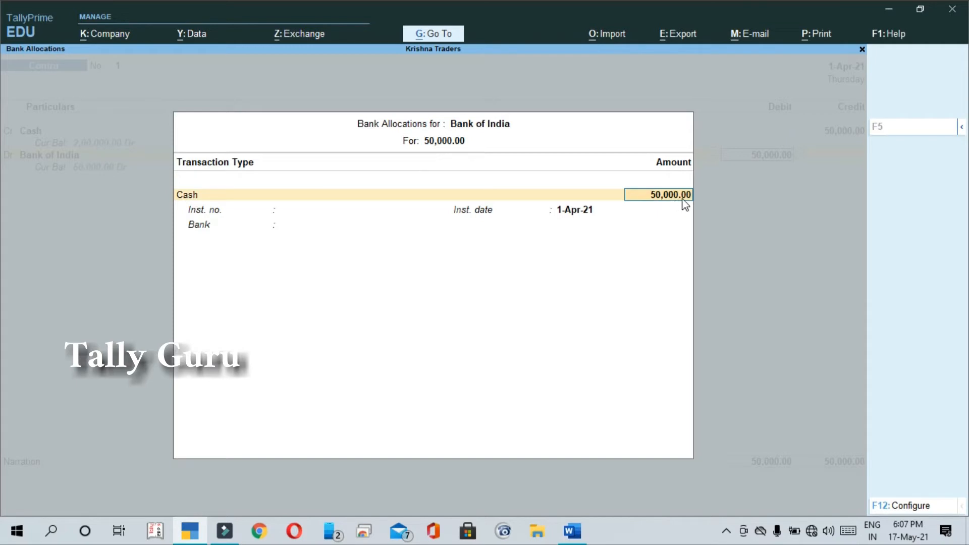
pyautogui.press('Return')
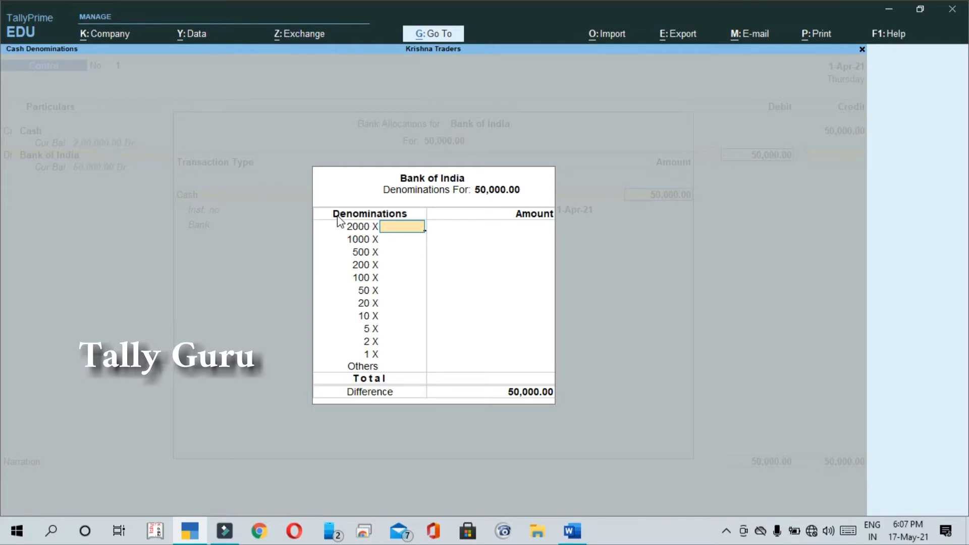
# Enter the cash denominations as 15 notes of 2000, 10 notes of 500 and 20 notes of 200.
pyautogui.write('15')
pyautogui.press('Return')
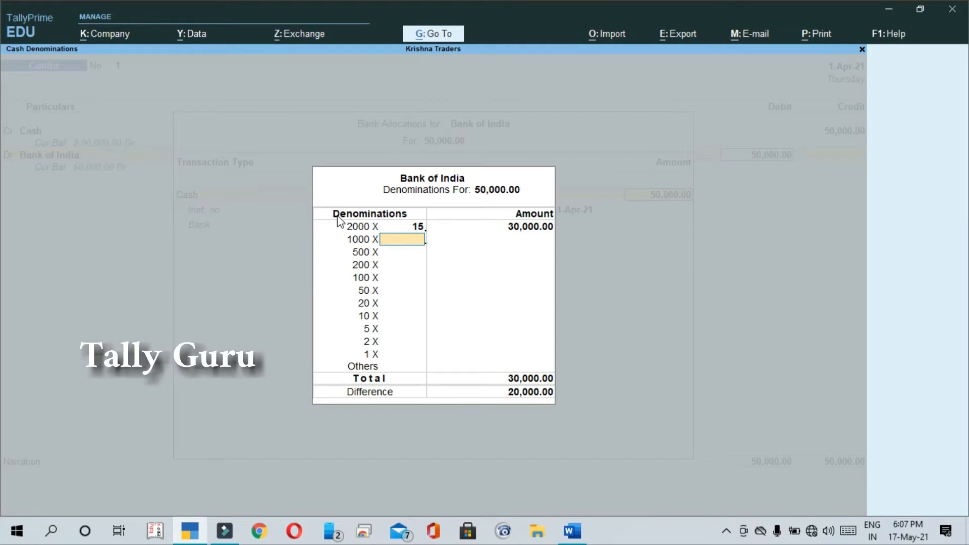
pyautogui.press('Return')
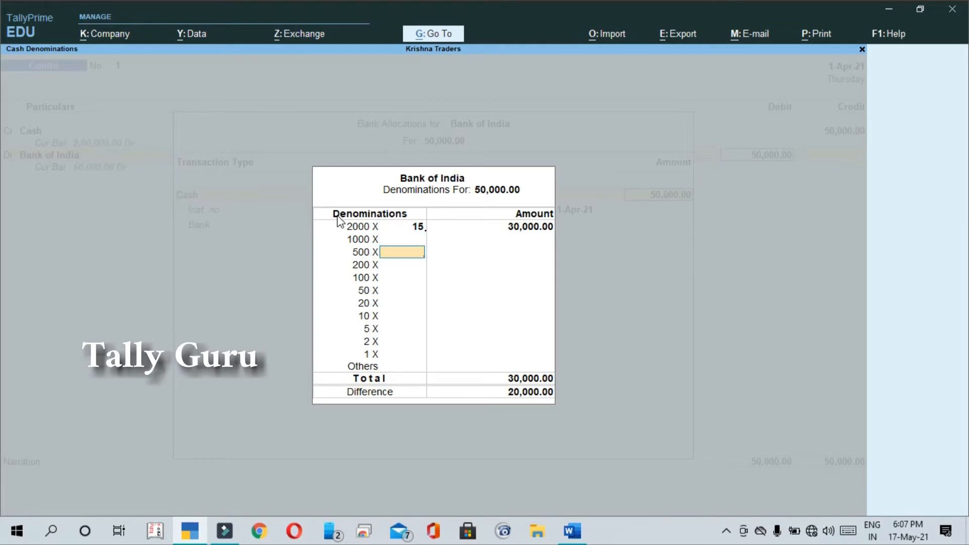
pyautogui.write('0')
pyautogui.press('Return')
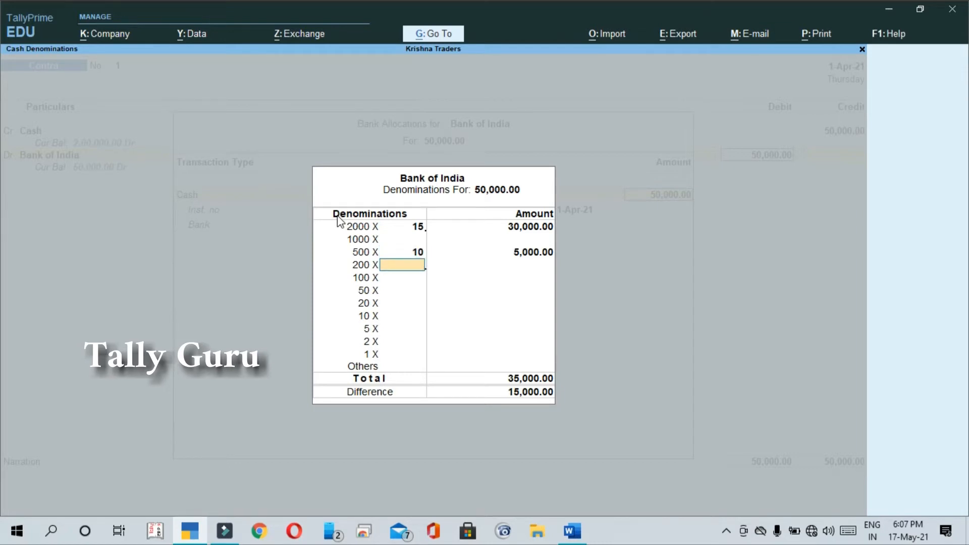
pyautogui.write('20')
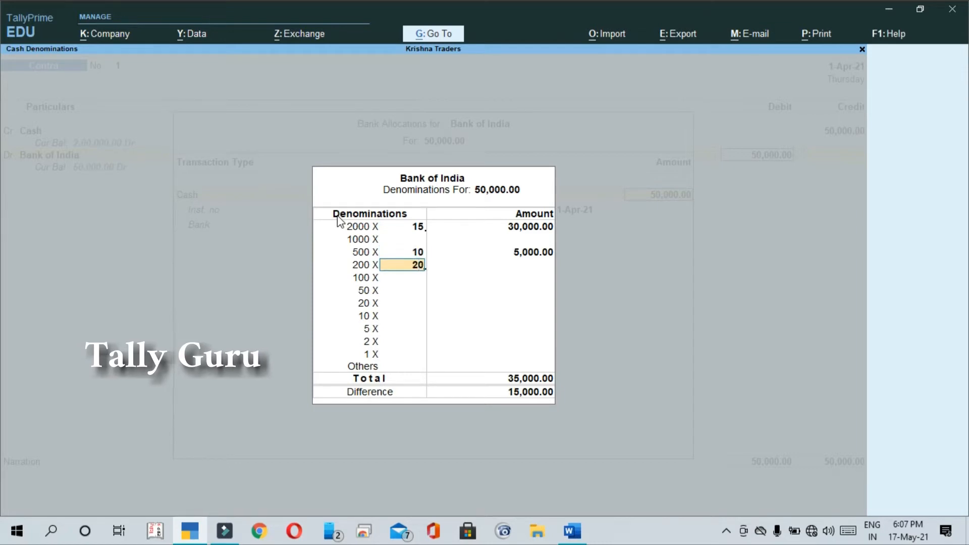
pyautogui.press('Return')
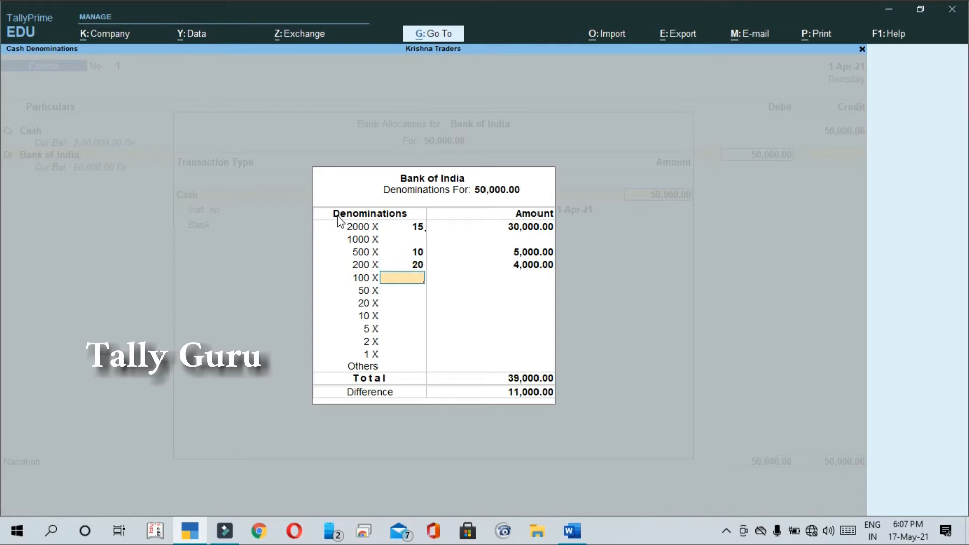
# Try a count of 100 for the 100 denomination and clear it again to check the difference.
pyautogui.write('100')
pyautogui.press('Return')
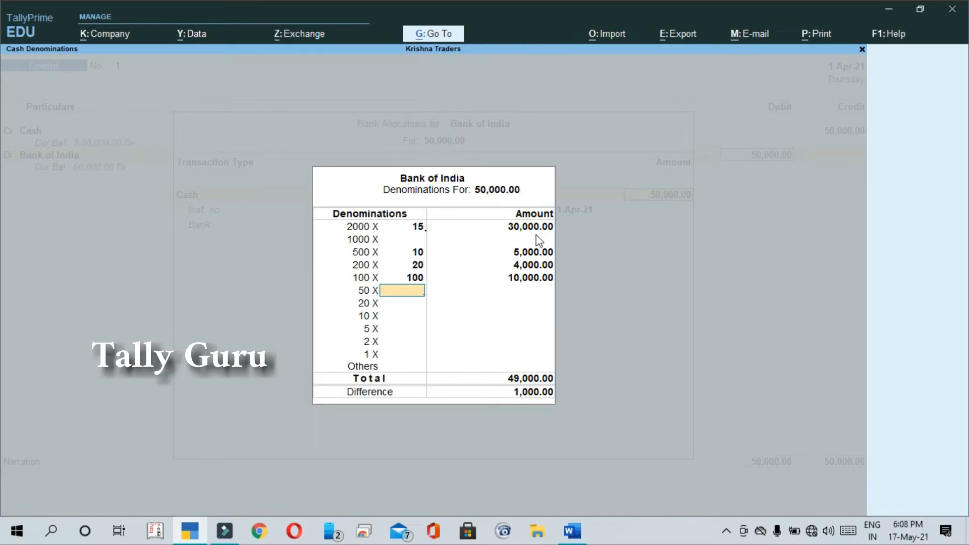
pyautogui.press('Up')
pyautogui.press('Delete')
pyautogui.press('Delete')
pyautogui.press('Delete')
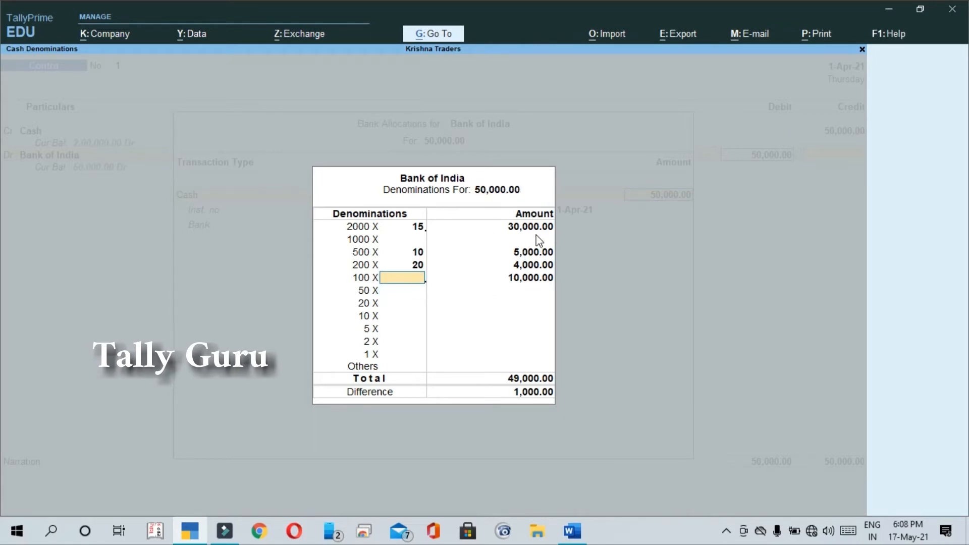
pyautogui.press('Return')
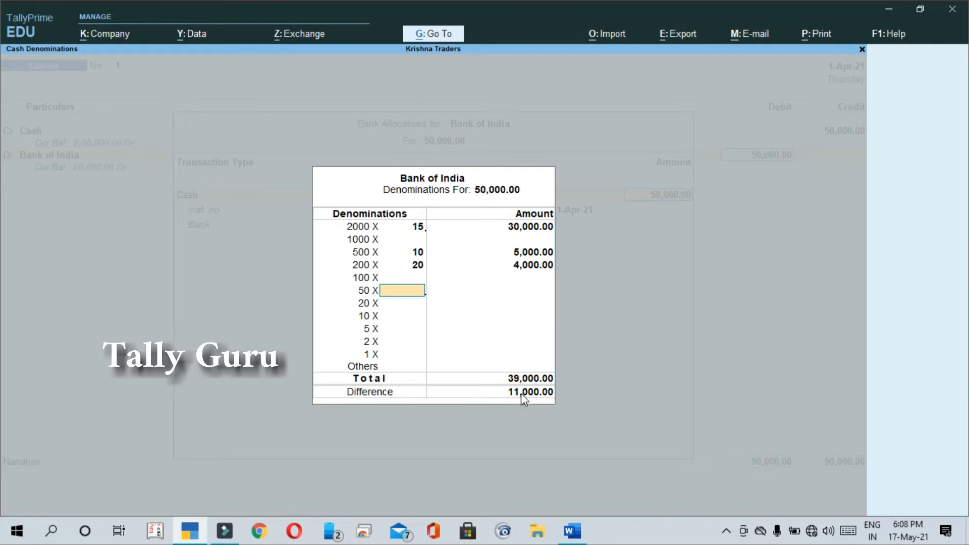
pyautogui.press('Up')
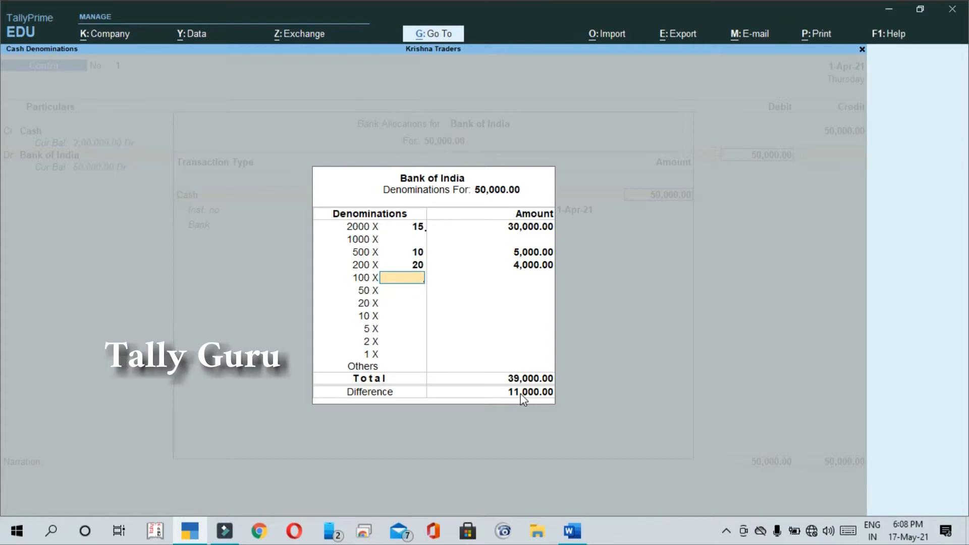
# Enter 100 notes of 100 and 20 notes of 50, and accept the cash denominations.
pyautogui.write('100')
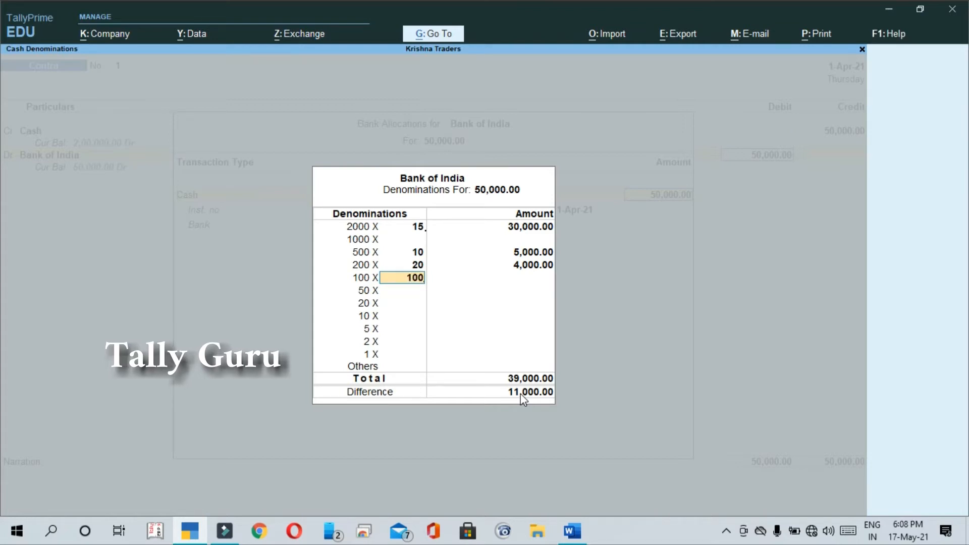
pyautogui.press('Return')
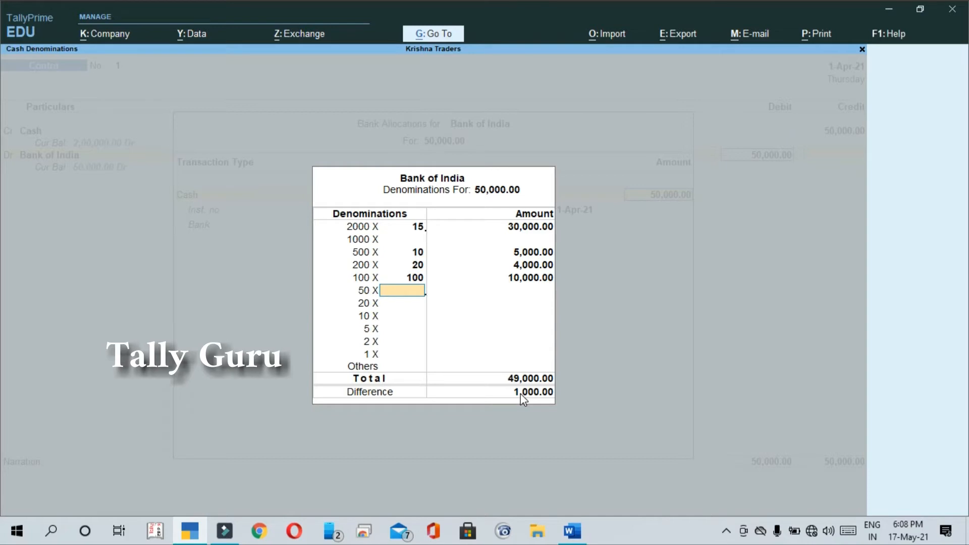
pyautogui.write('20')
pyautogui.press('Return')
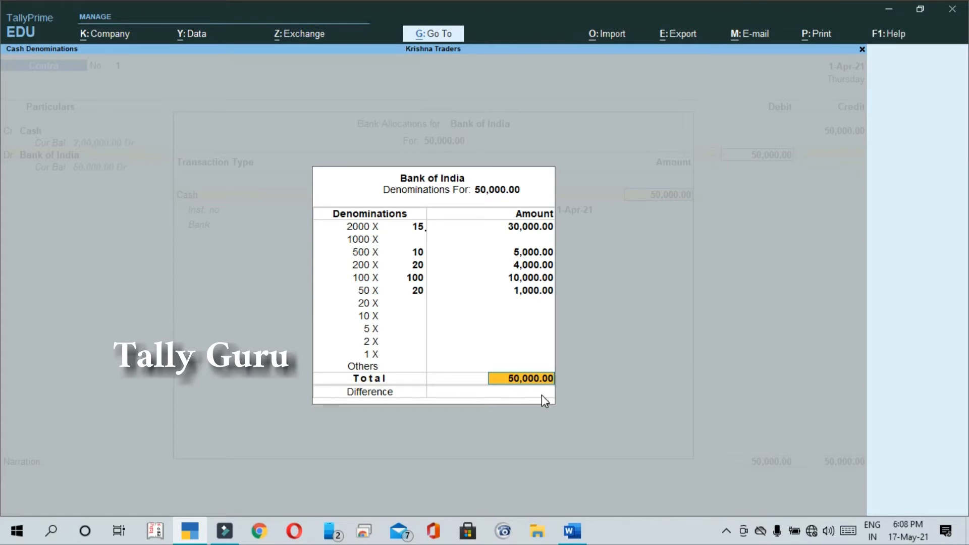
pyautogui.press('Return')
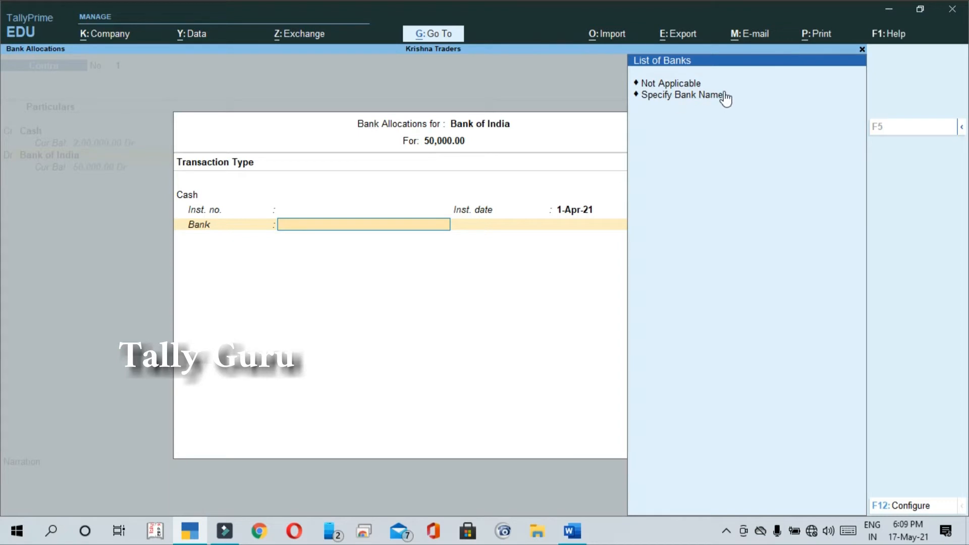
# Specify Bank of India as the bank name in the bank allocation and accept the allocation.
pyautogui.click(705, 101)
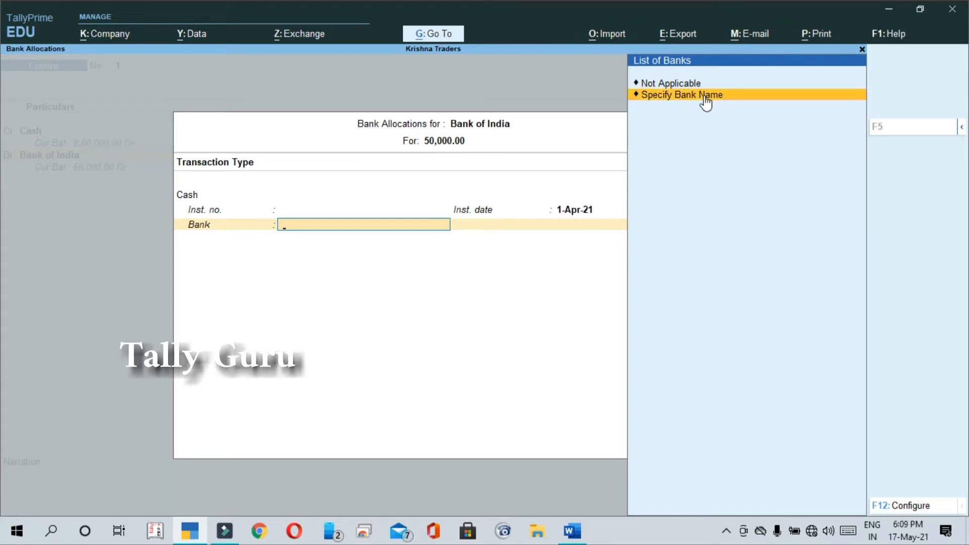
pyautogui.click(705, 101)
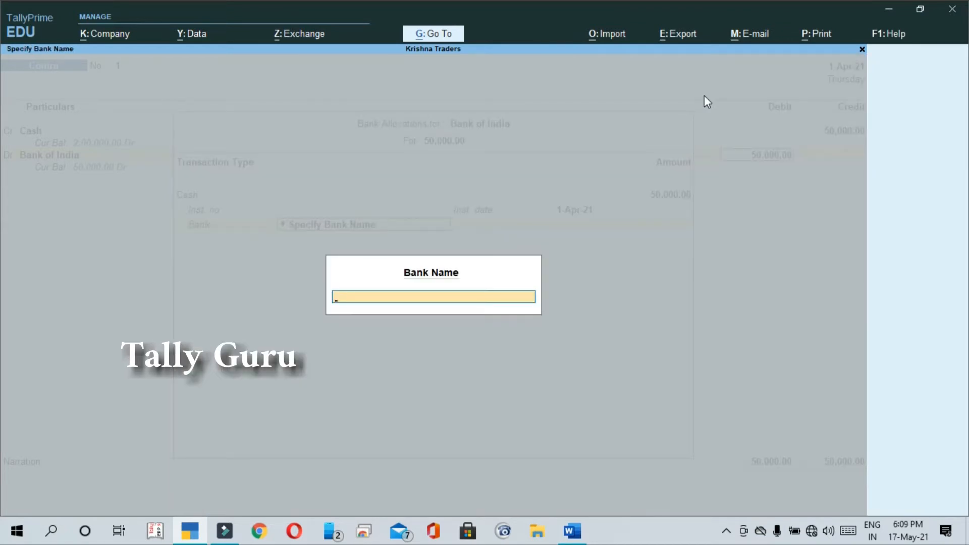
pyautogui.hotkey('ctrl', 'alt', 'v')
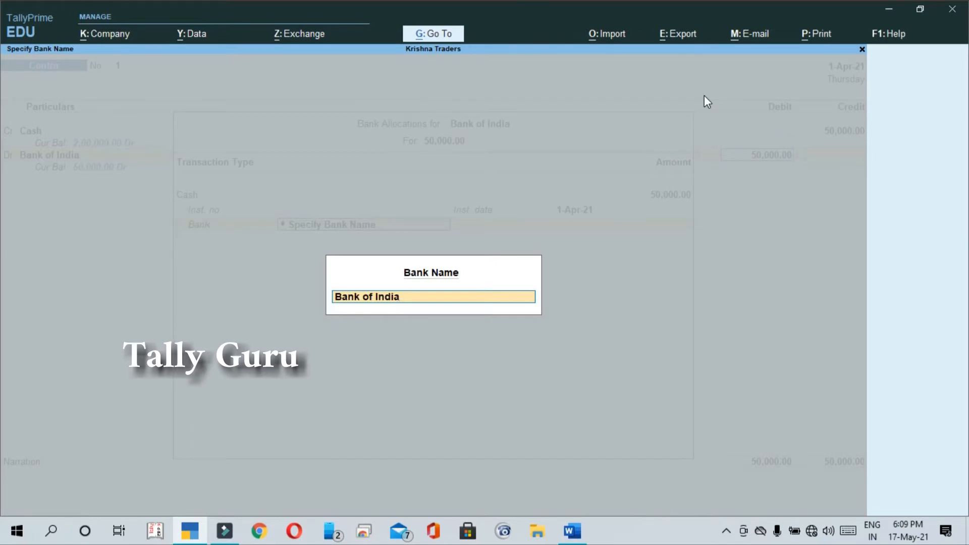
pyautogui.press('Return')
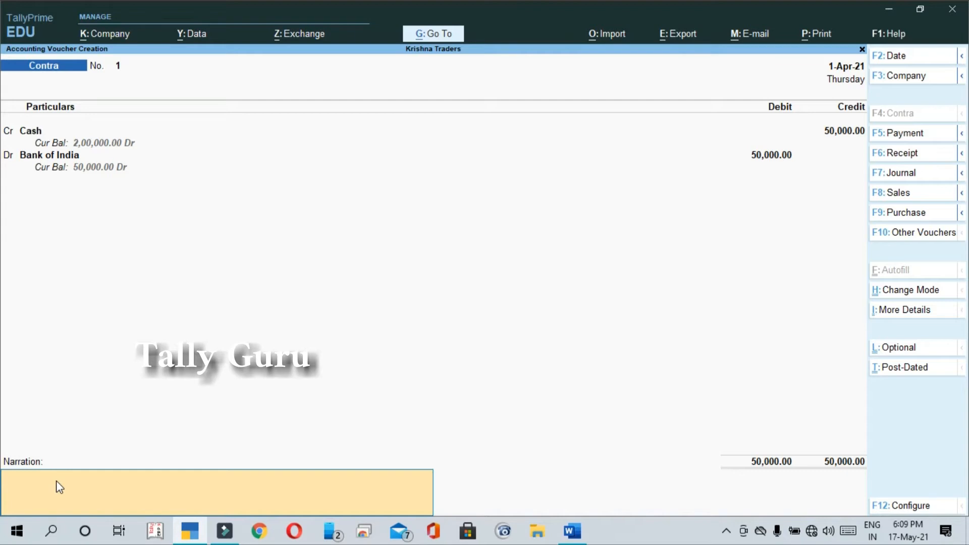
# Copy "Being Cash Deposited into Bank of India (BOI) Bank Account." from the Word document into the TallyPrime voucher's narration.
pyautogui.hotkey('alt', 'Tab')
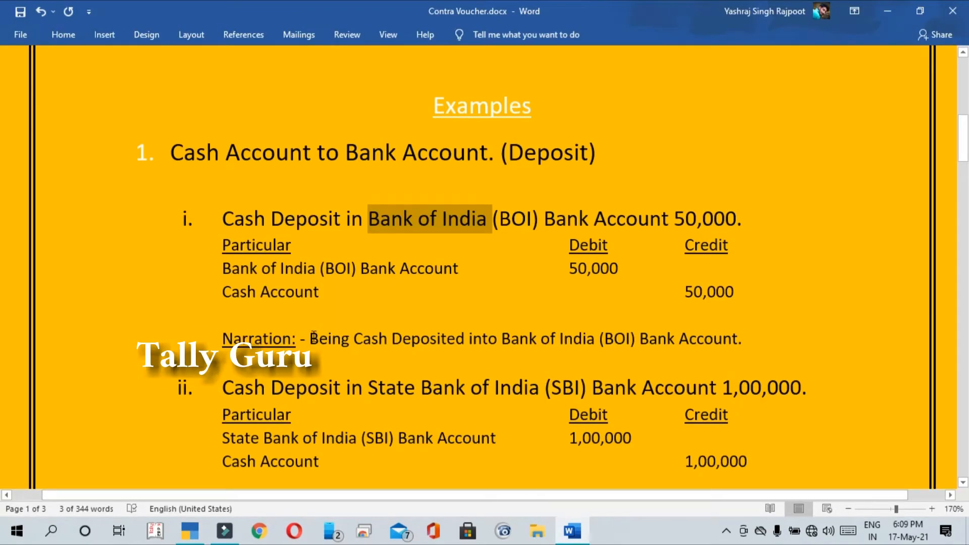
pyautogui.moveTo(309, 337); pyautogui.dragTo(749, 343)
pyautogui.hotkey('ctrl', 'c')
pyautogui.hotkey('alt', 'Tab')
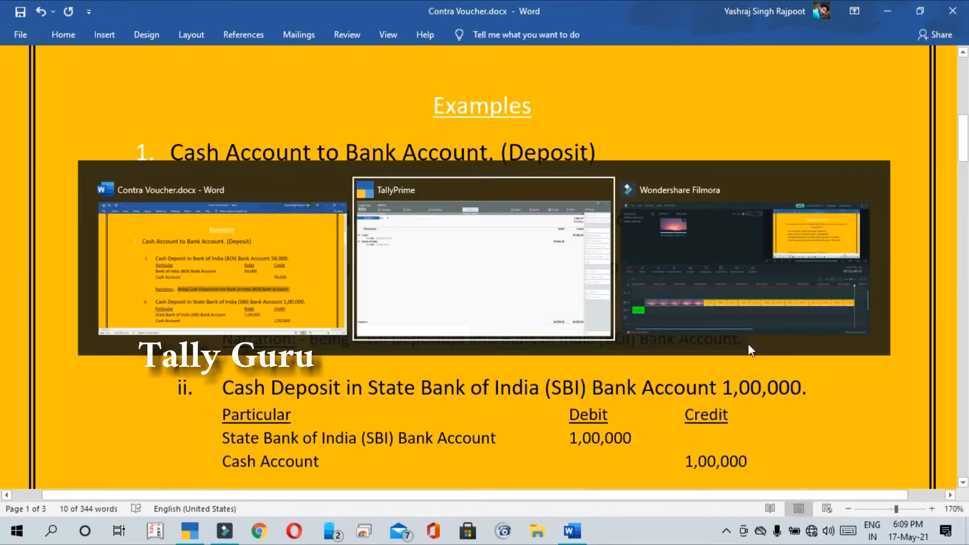
pyautogui.hotkey('ctrl', 'v')
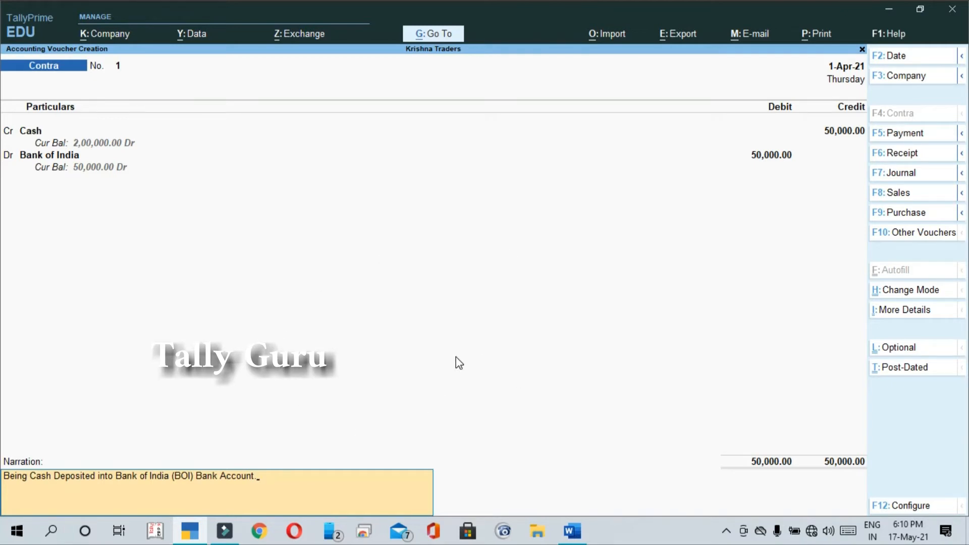
# Save the contra voucher and quit voucher creation to return to the Gateway of Tally.
pyautogui.press('Return')
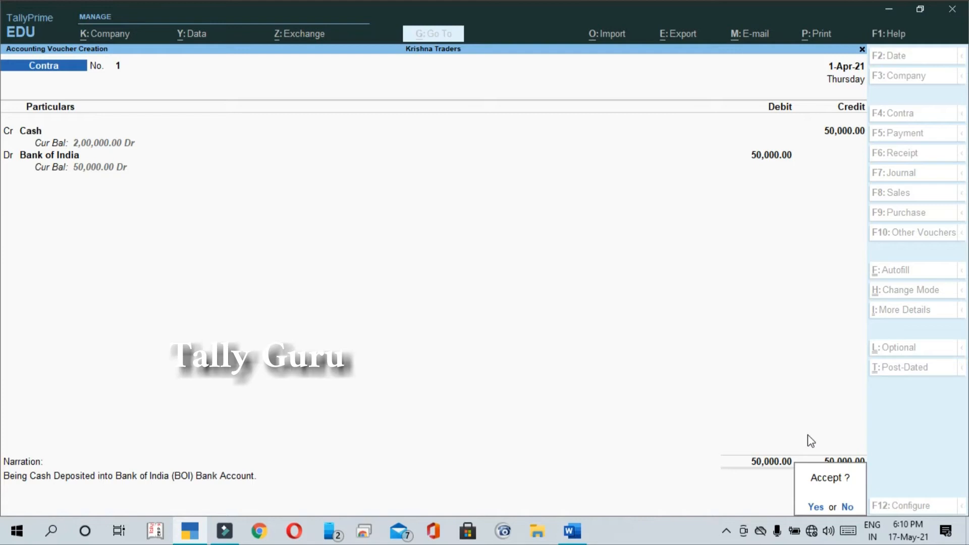
pyautogui.press('y')
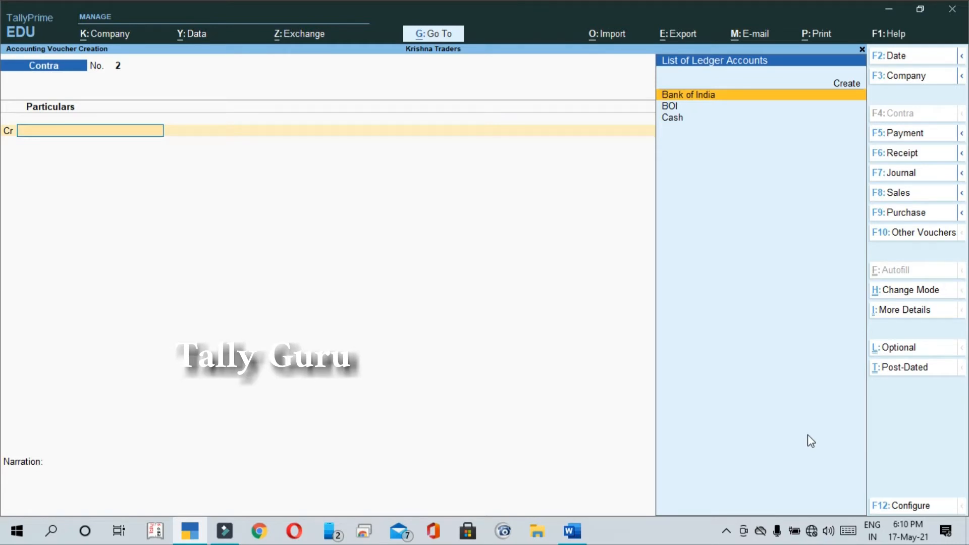
pyautogui.press('Escape')
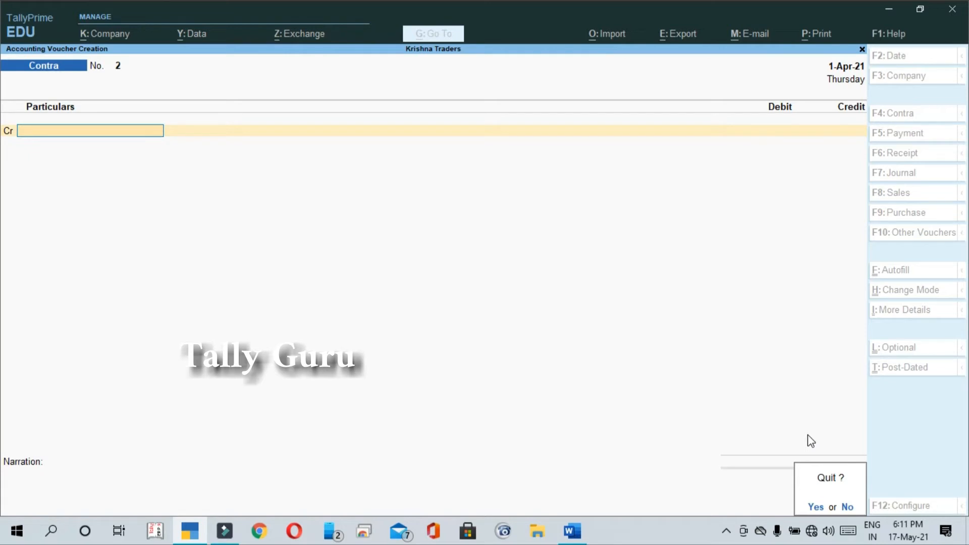
pyautogui.press('y')
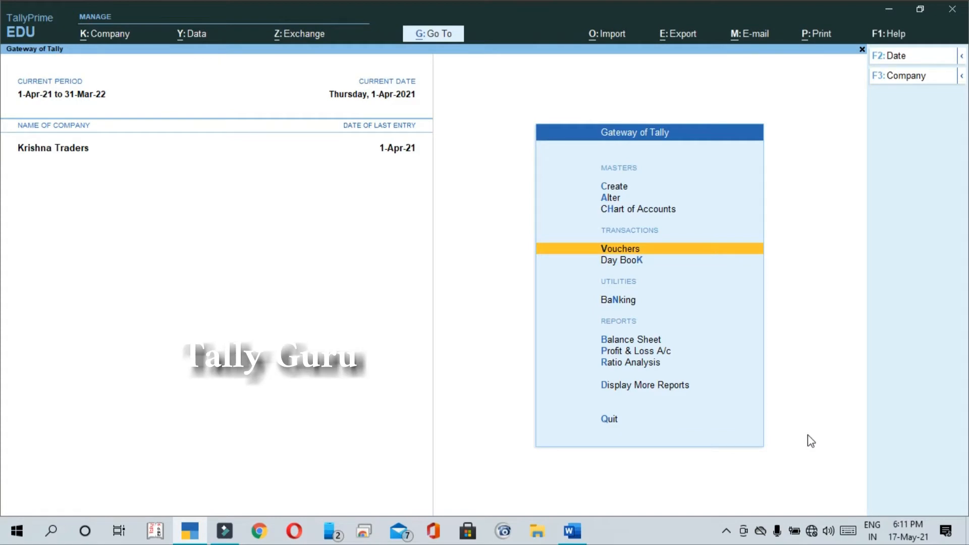
# Open the Balance Sheet and show the detailed breakdown of Current Assets.
pyautogui.press('Down')
pyautogui.press('Down')
pyautogui.press('Down')
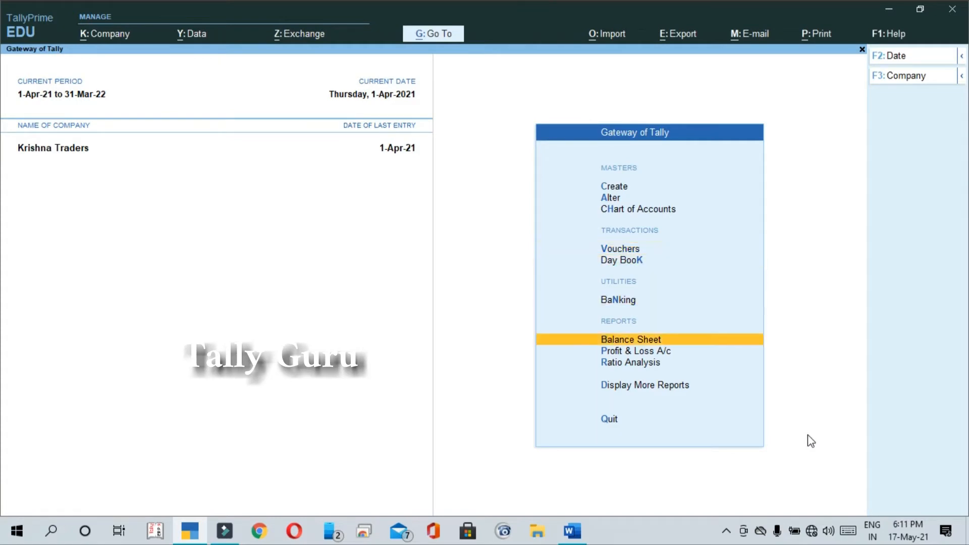
pyautogui.press('Return')
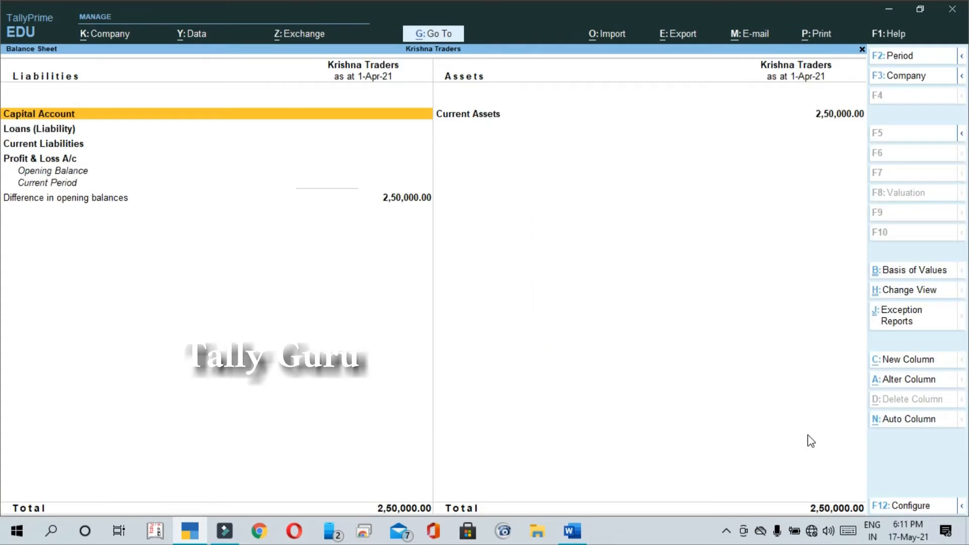
pyautogui.hotkey('alt', 'F5')
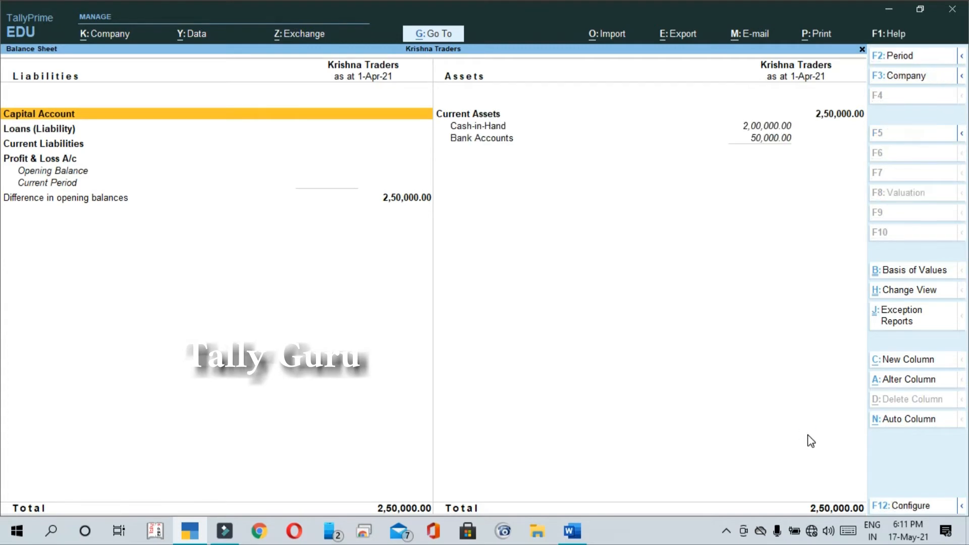
pyautogui.hotkey('alt', 'F5')
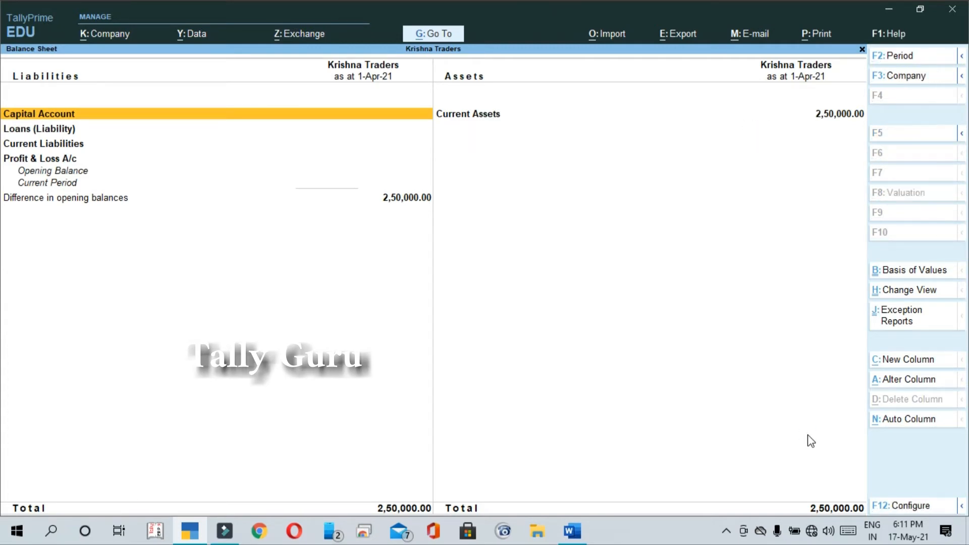
pyautogui.press('Right')
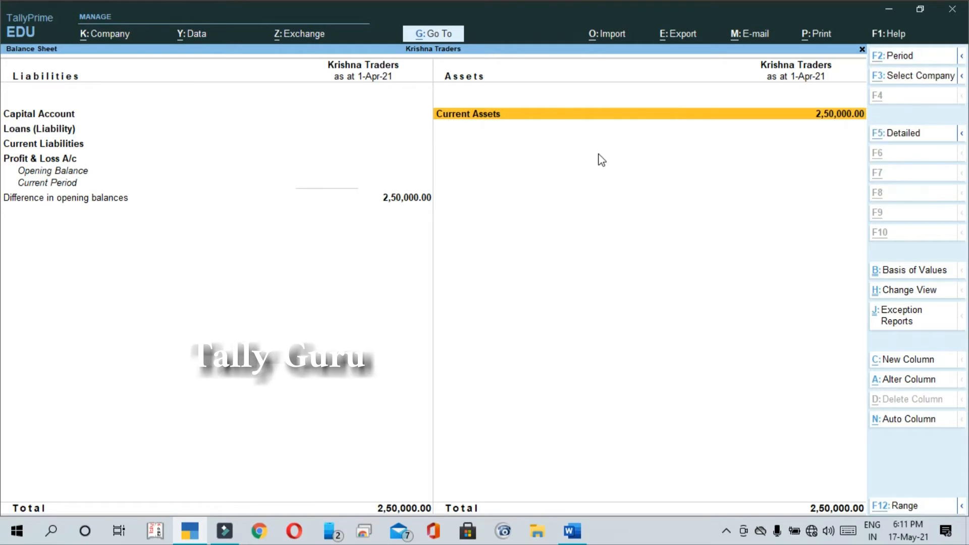
pyautogui.hotkey('alt', 'F5')
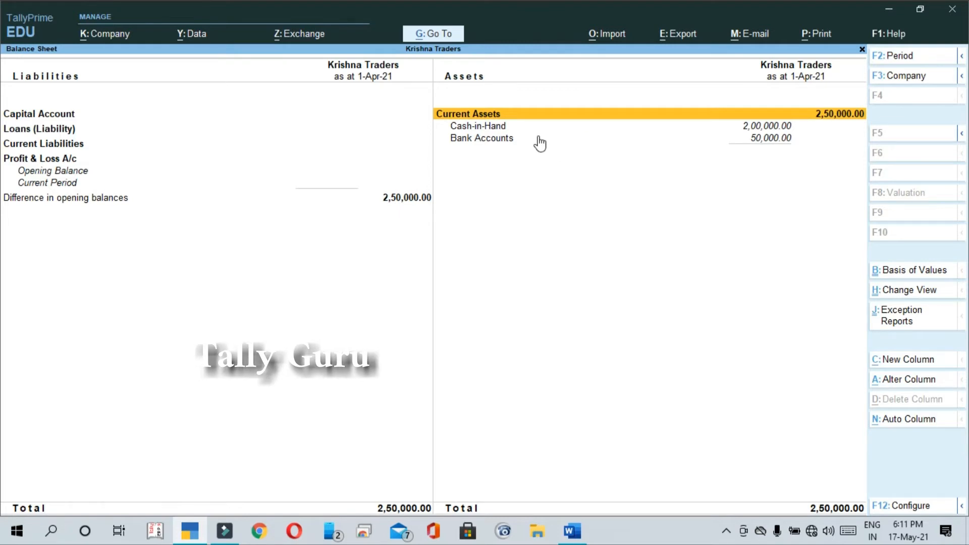
# Examine the Cash-in-Hand and Bank Accounts balances under Current Assets.
pyautogui.press('Down')
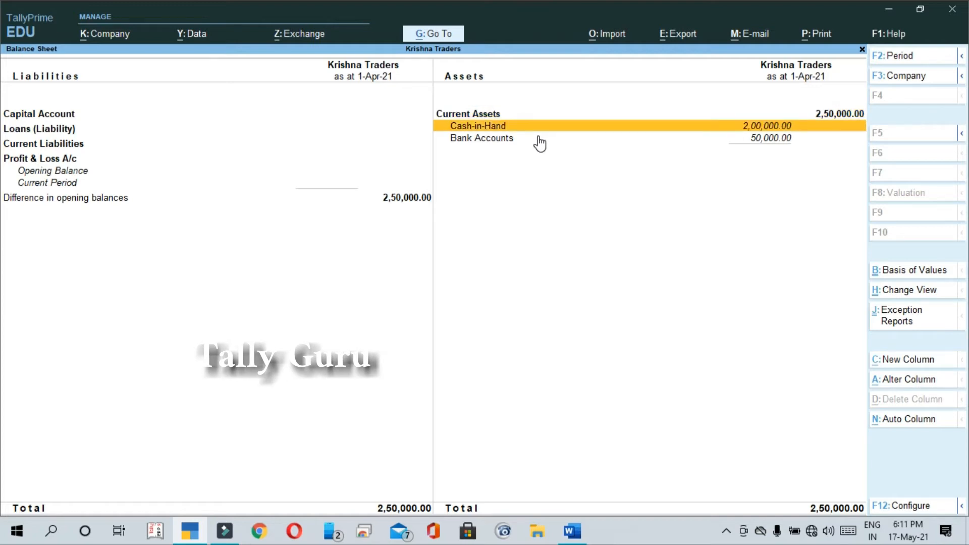
pyautogui.press('Down')
pyautogui.press('Up')
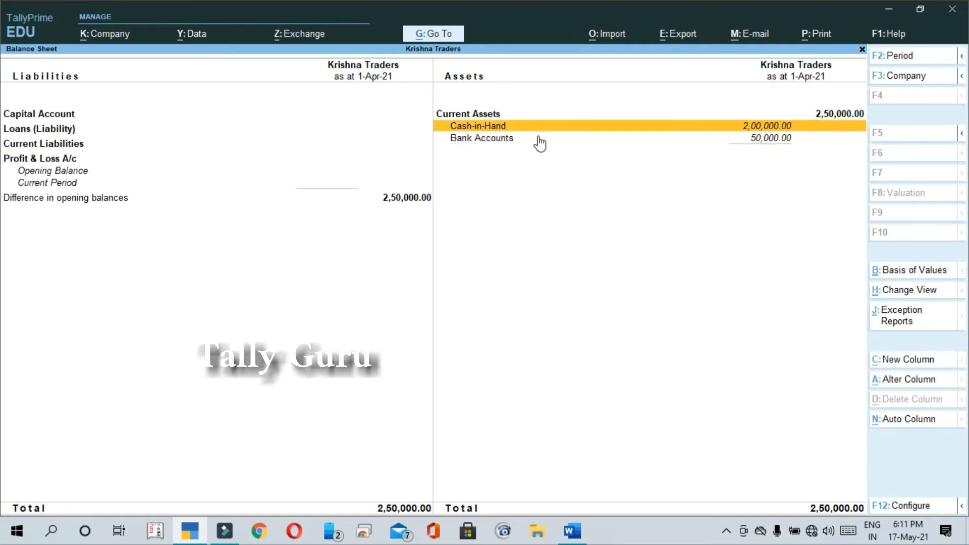
pyautogui.press('Up')
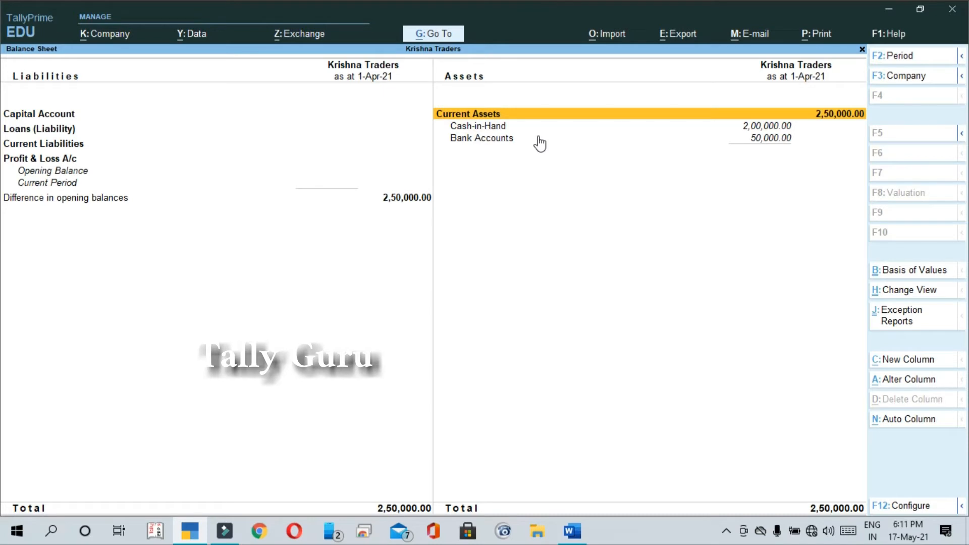
pyautogui.press('Down')
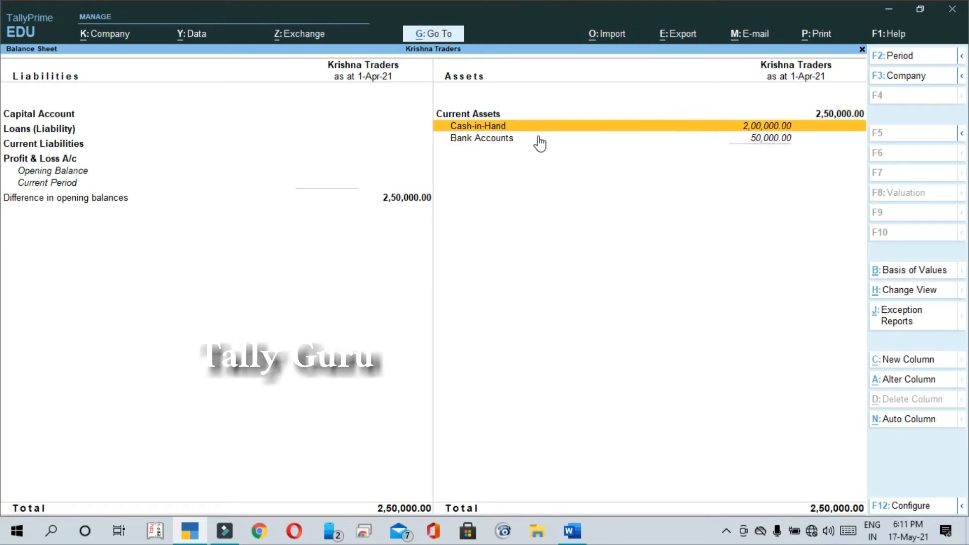
pyautogui.press('Down')
pyautogui.press('Up')
pyautogui.press('Up')
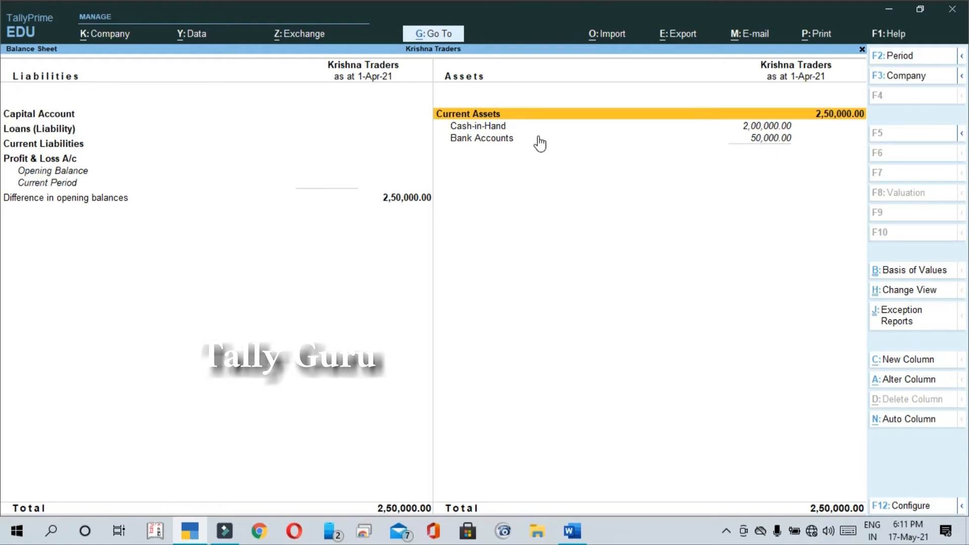
pyautogui.press('Down')
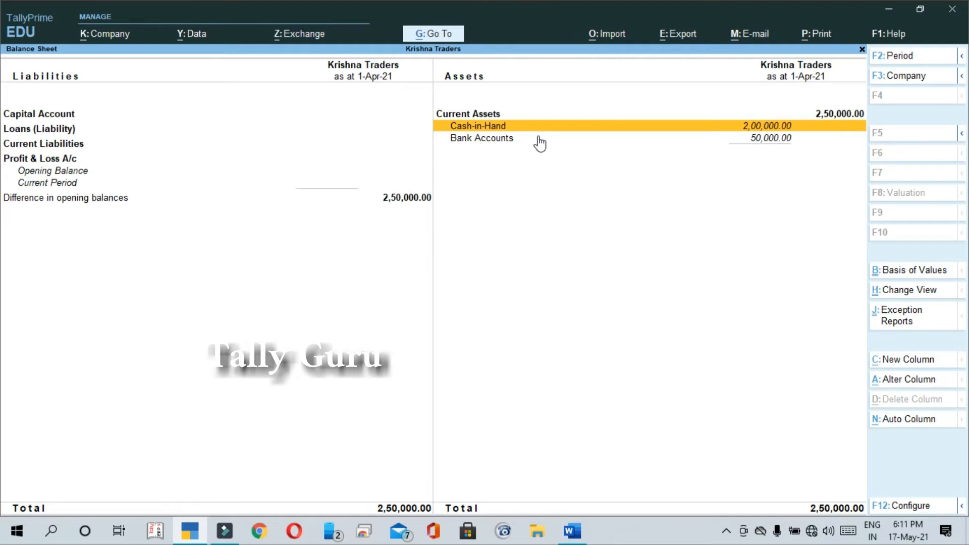
# Open the Bank Accounts group summary to check the Bank of India balance, and close the reports.
pyautogui.click(538, 138)
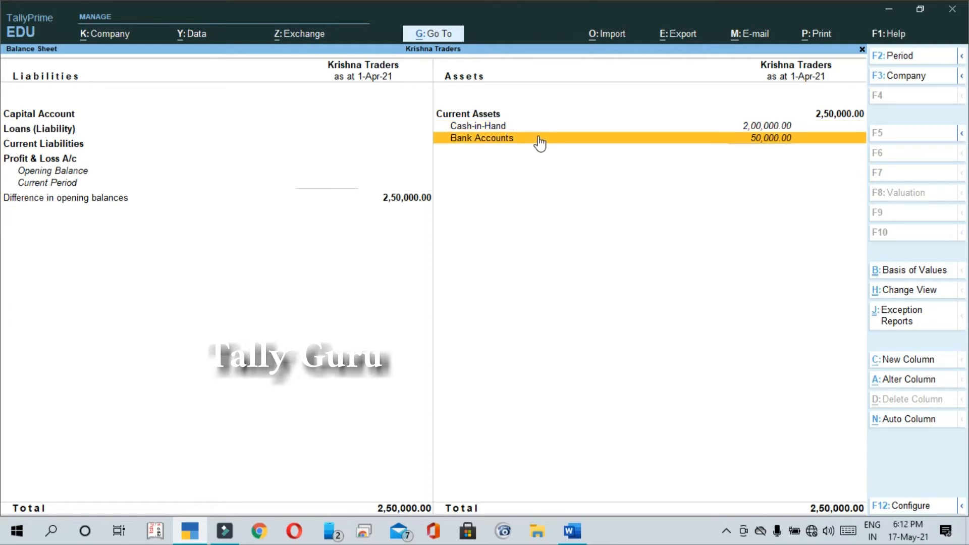
pyautogui.click(735, 142)
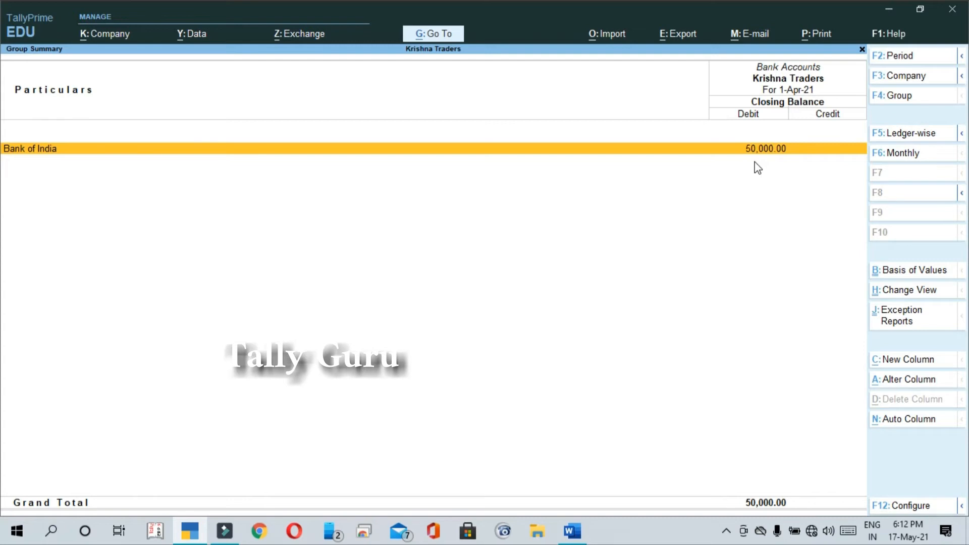
pyautogui.press('Escape')
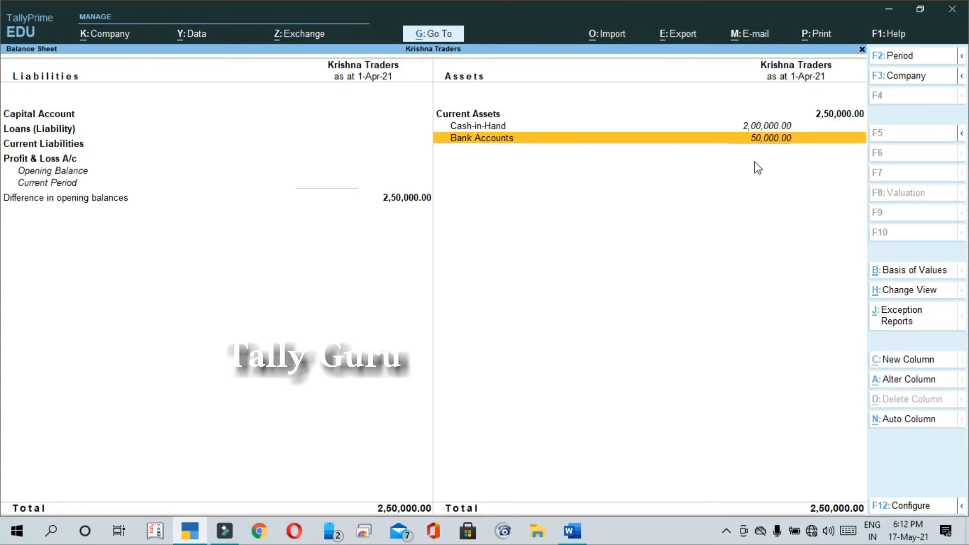
pyautogui.press('Escape')
# Open voucher creation from the Gateway of Tally for a new contra voucher.
pyautogui.press('Up')
pyautogui.press('Up')
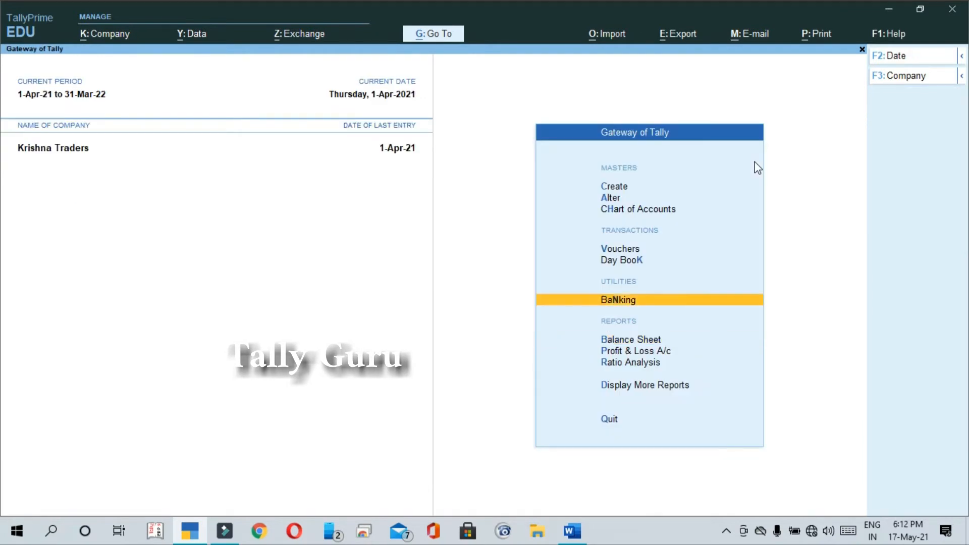
pyautogui.press('Up')
pyautogui.press('Up')
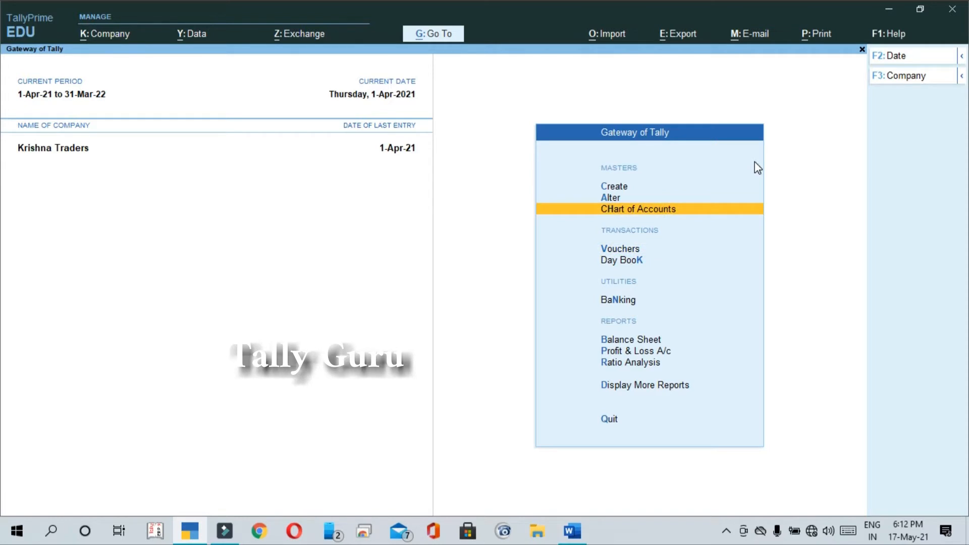
pyautogui.press('Down')
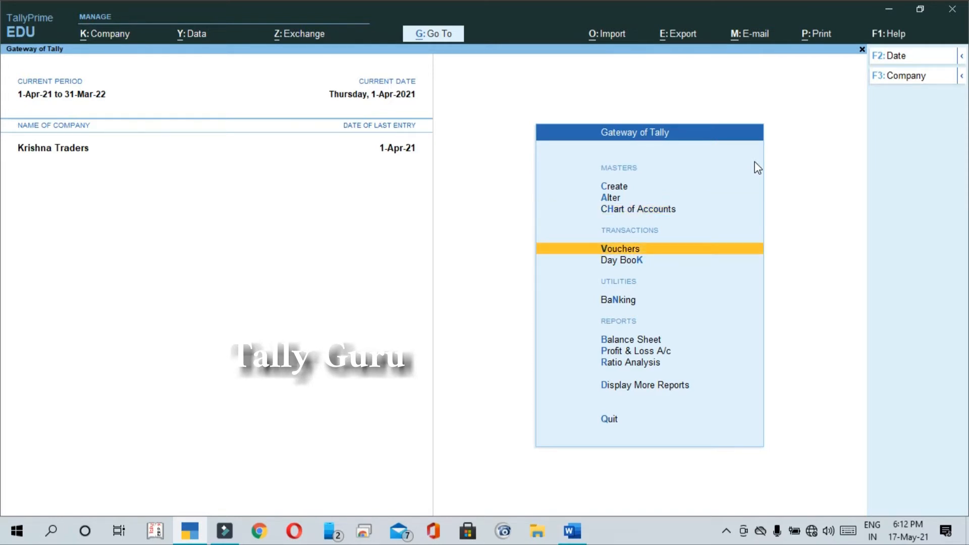
pyautogui.press('Return')
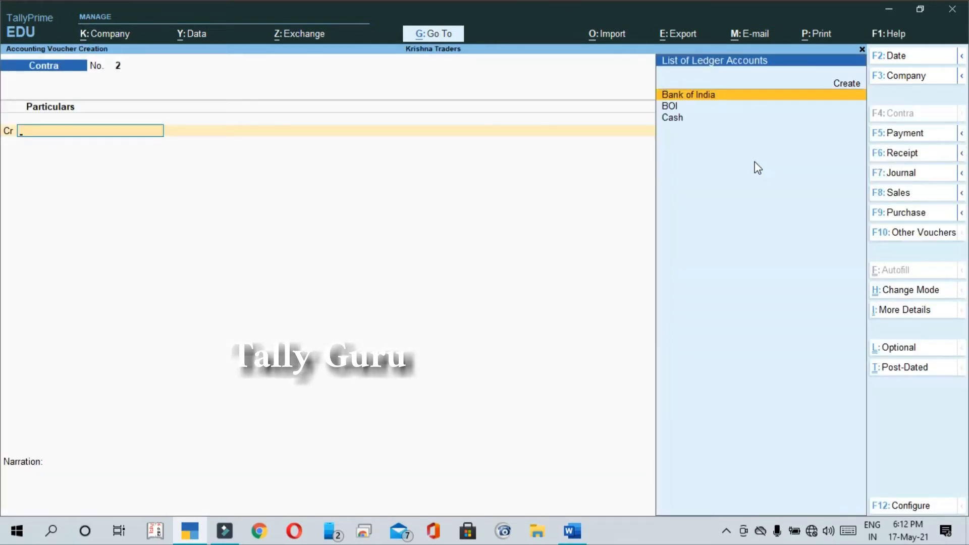
# Switch to the Word document and select the bank name "State Bank of India" in the heading of deposit example ii.
pyautogui.hotkey('alt', 'Tab')
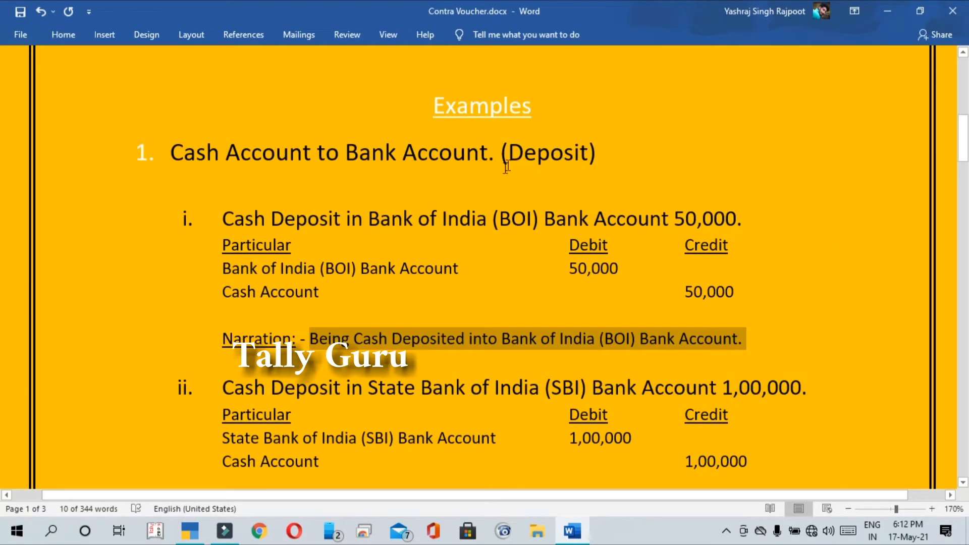
pyautogui.click(450, 360)
pyautogui.scroll(-1, 407, 396)
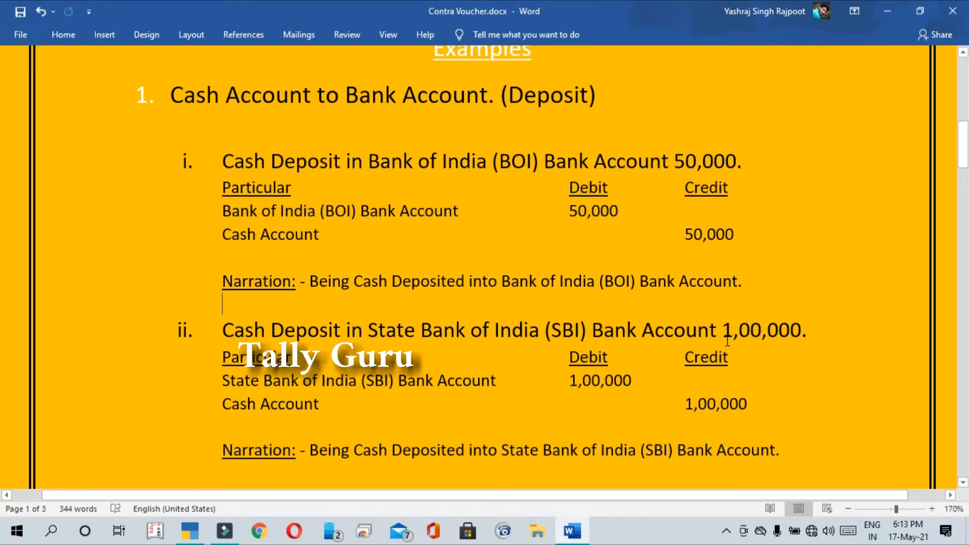
pyautogui.press('Down')
pyautogui.press('Right')
pyautogui.press('Right')
pyautogui.press('Right')
pyautogui.press('Right')
pyautogui.press('Right')
pyautogui.press('Right')
pyautogui.press('Right')
pyautogui.press('Right')
pyautogui.press('Right')
pyautogui.press('Right')
pyautogui.press('Right')
pyautogui.press('Right')
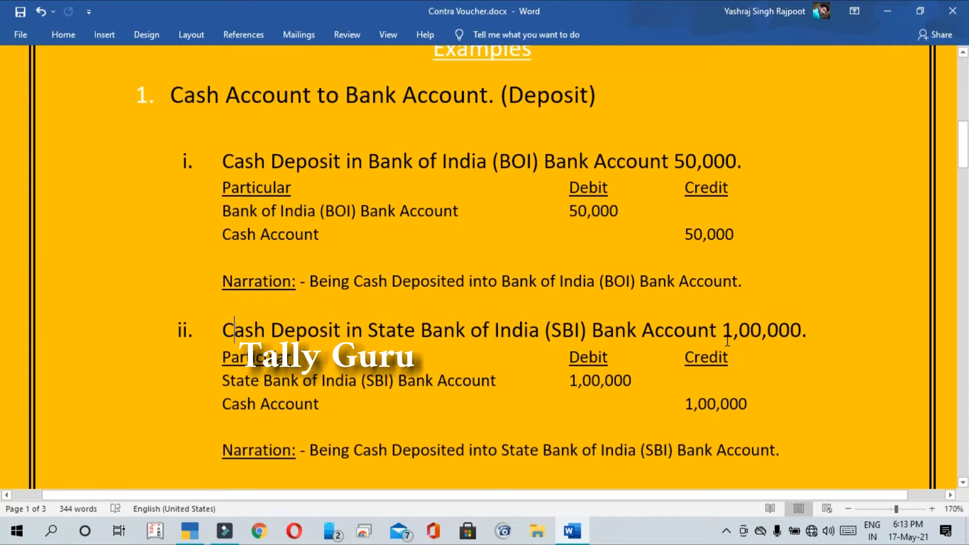
pyautogui.press('Right')
pyautogui.press('Right')
pyautogui.press('Right')
pyautogui.press('Right')
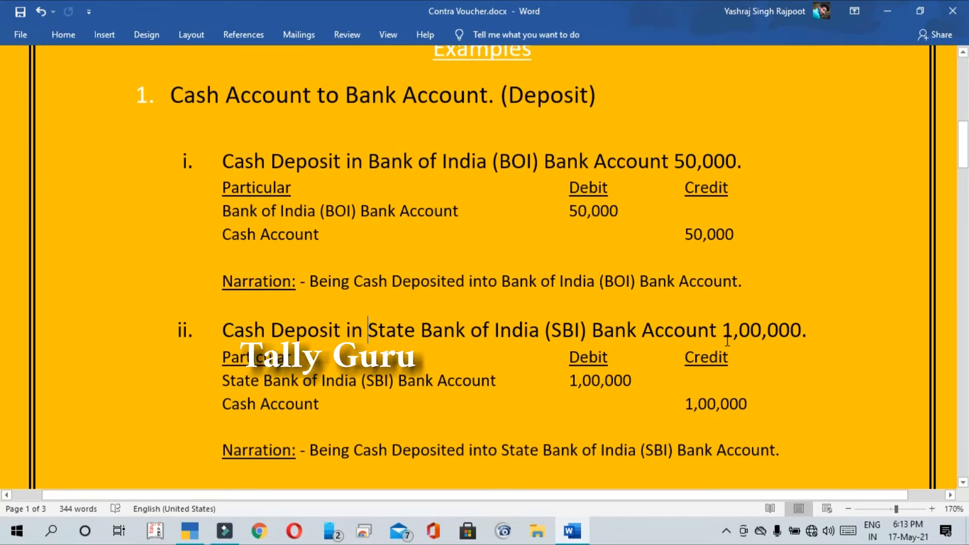
pyautogui.hotkey('ctrl', 'shift', 'Right')
pyautogui.hotkey('ctrl', 'shift', 'Right')
pyautogui.hotkey('ctrl', 'shift', 'Right')
pyautogui.hotkey('ctrl', 'shift', 'Right')
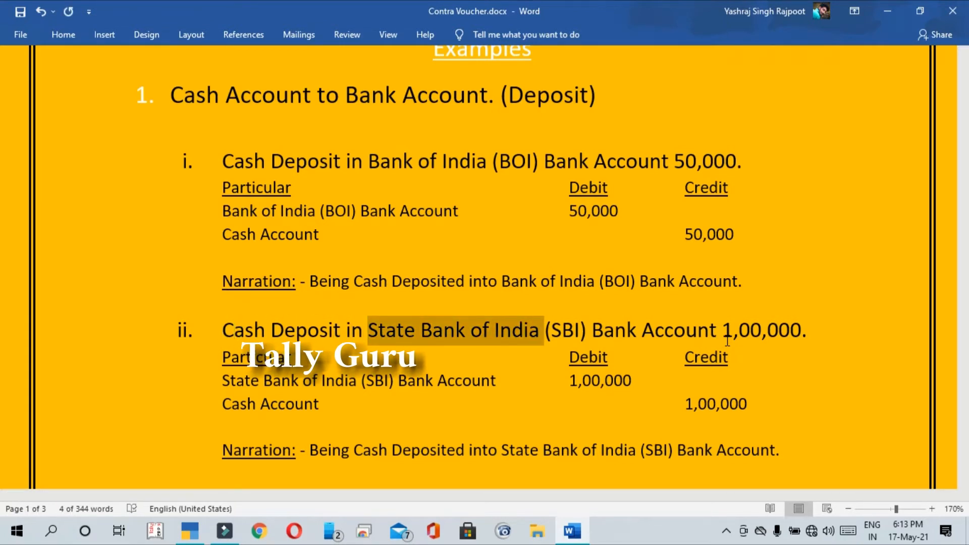
# Switch to TallyPrime and credit the Cash ledger with 1,00,000 in the new contra voucher.
pyautogui.hotkey('alt', 'Tab')
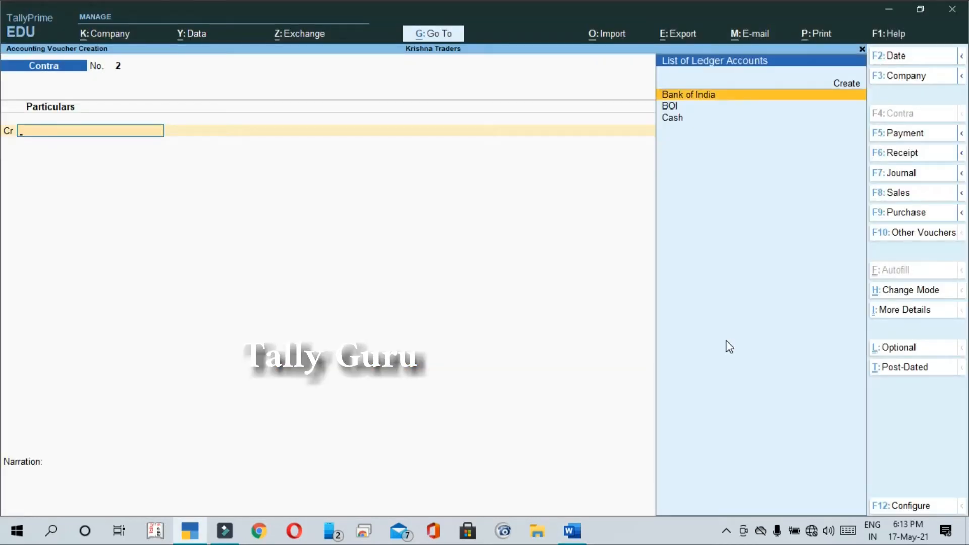
pyautogui.press('Down')
pyautogui.press('Down')
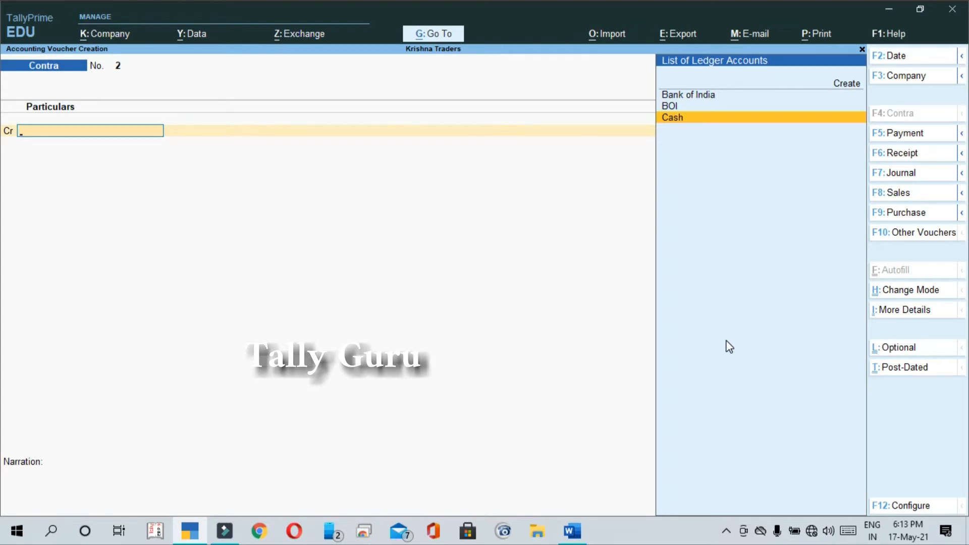
pyautogui.press('Return')
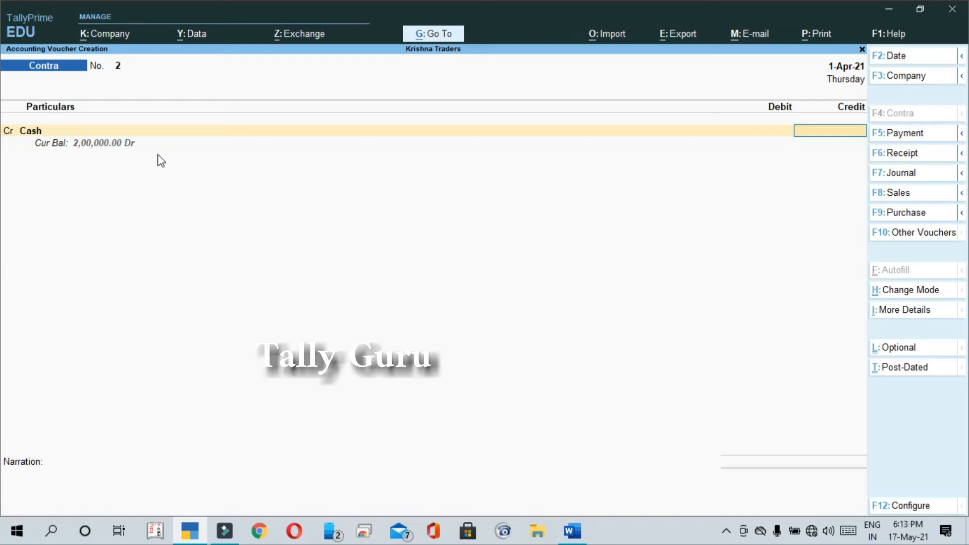
pyautogui.write('100000')
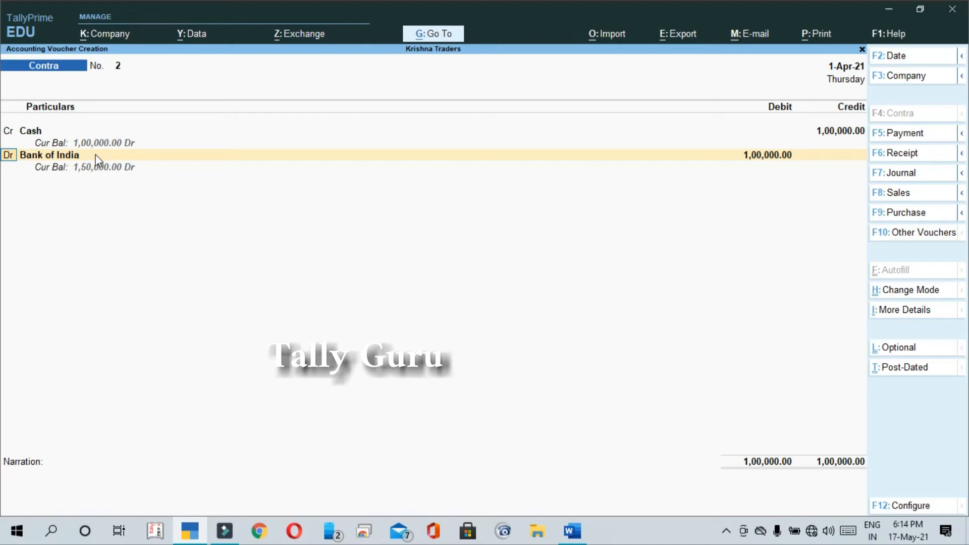
# Start a new ledger from the voucher's debit line, naming it State Bank of India with the alias SBI.
pyautogui.press('Return')
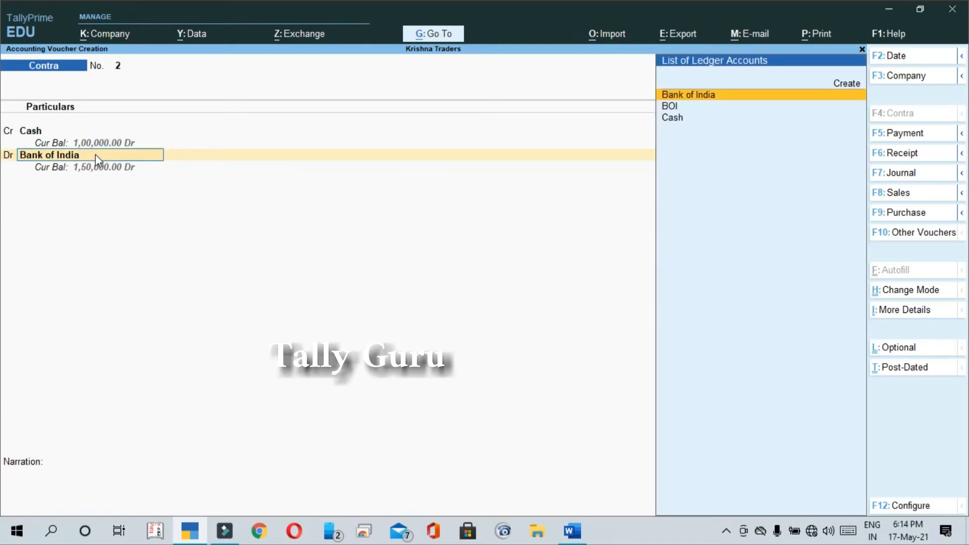
pyautogui.press('Up')
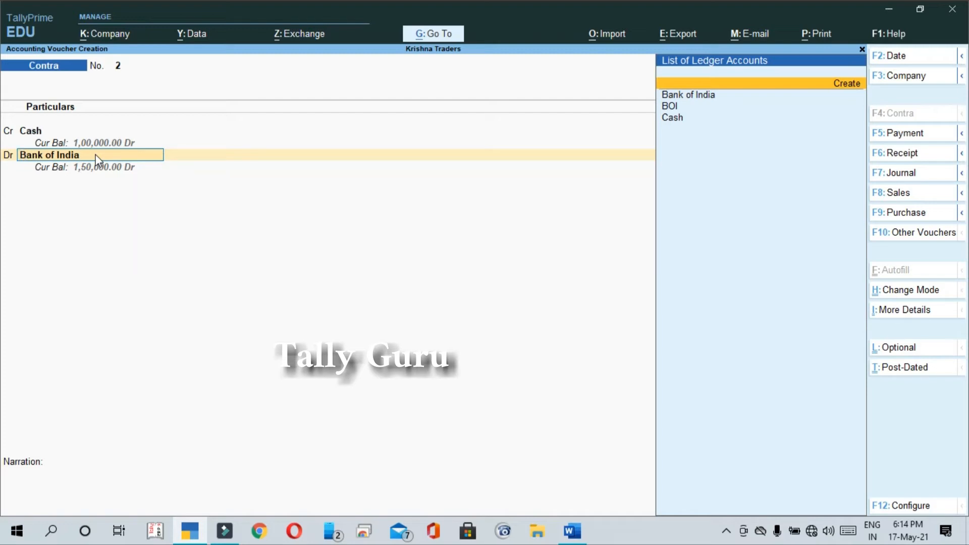
pyautogui.hotkey('alt', 'c')
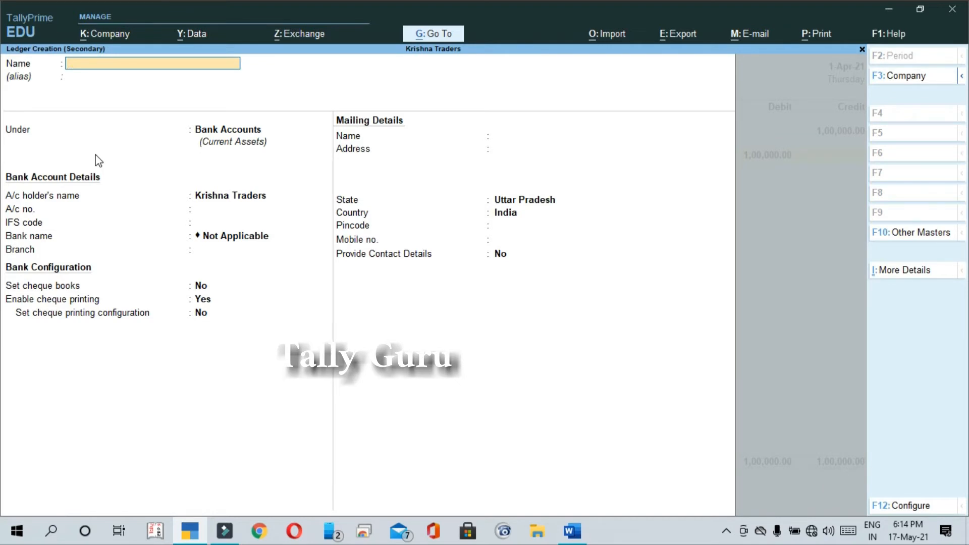
pyautogui.hotkey('ctrl', 'alt', 'v')
pyautogui.press('Return')
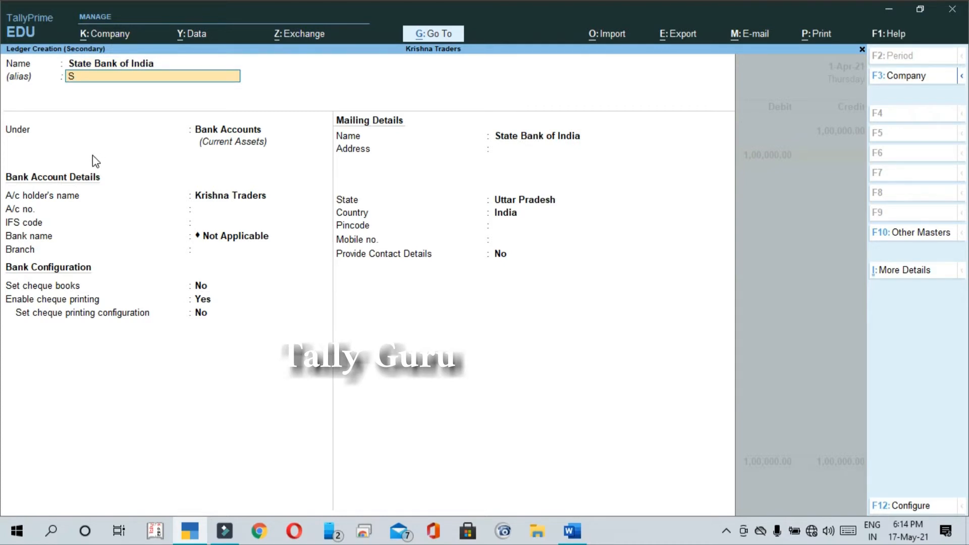
pyautogui.write('BI')
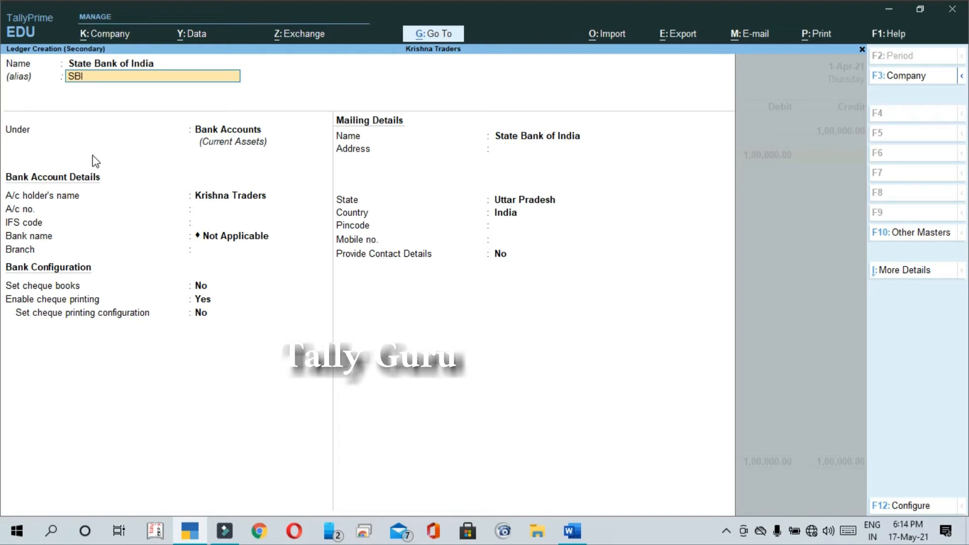
pyautogui.press('Return')
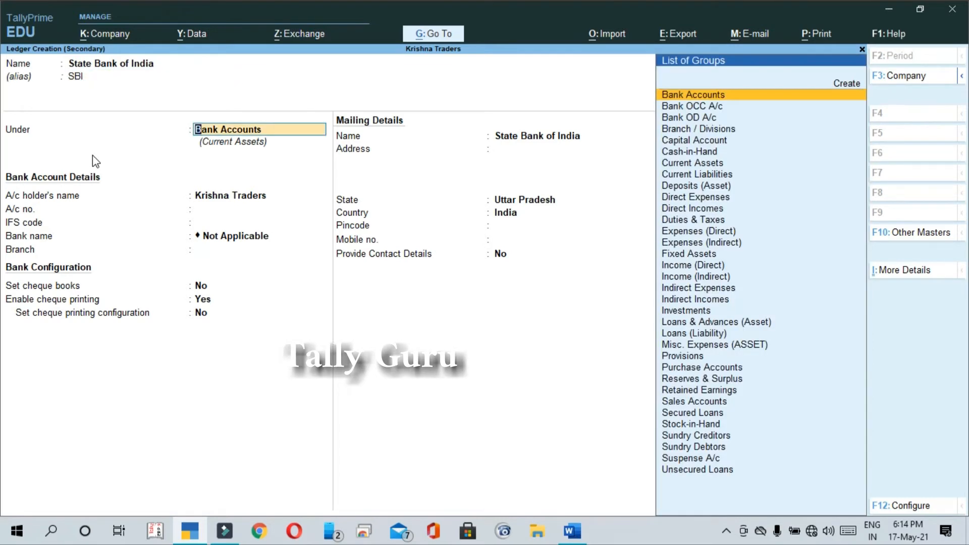
# Keep the new ledger under Bank Accounts, leave the bank account details blank, and save it.
pyautogui.press('Return')
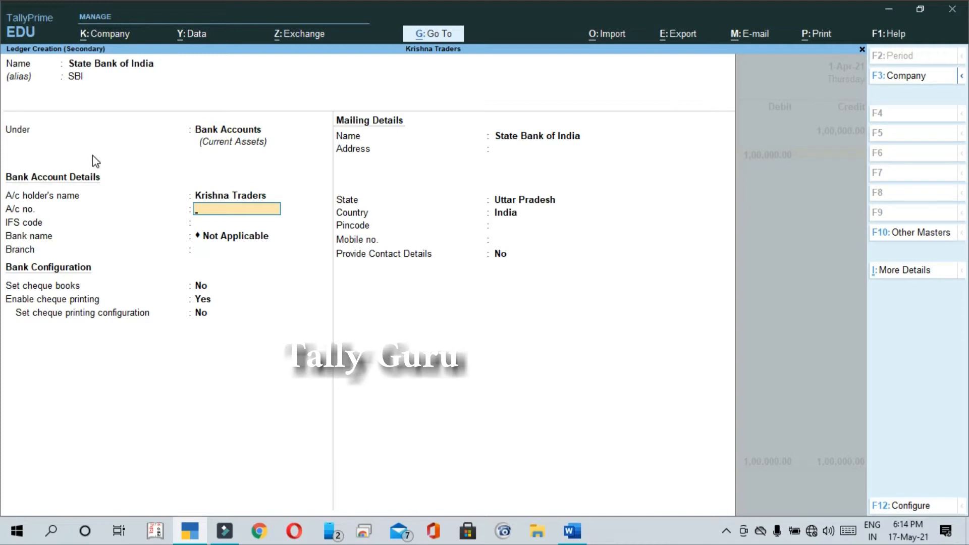
pyautogui.press('BackSpace')
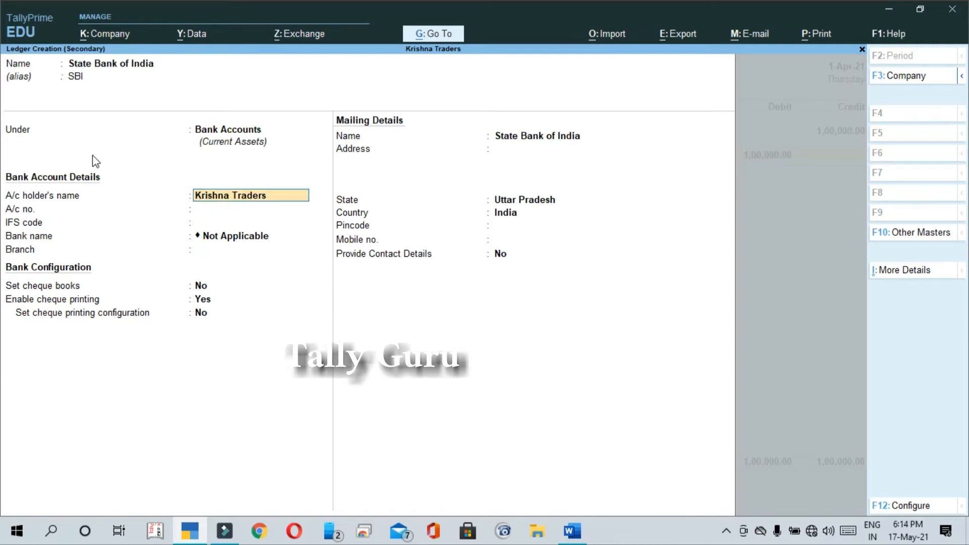
pyautogui.press('BackSpace')
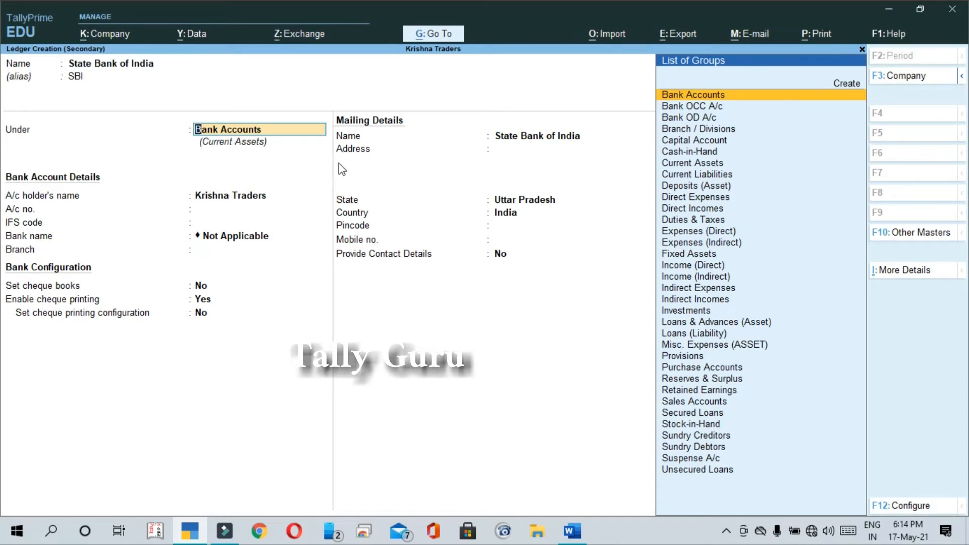
pyautogui.press('Return')
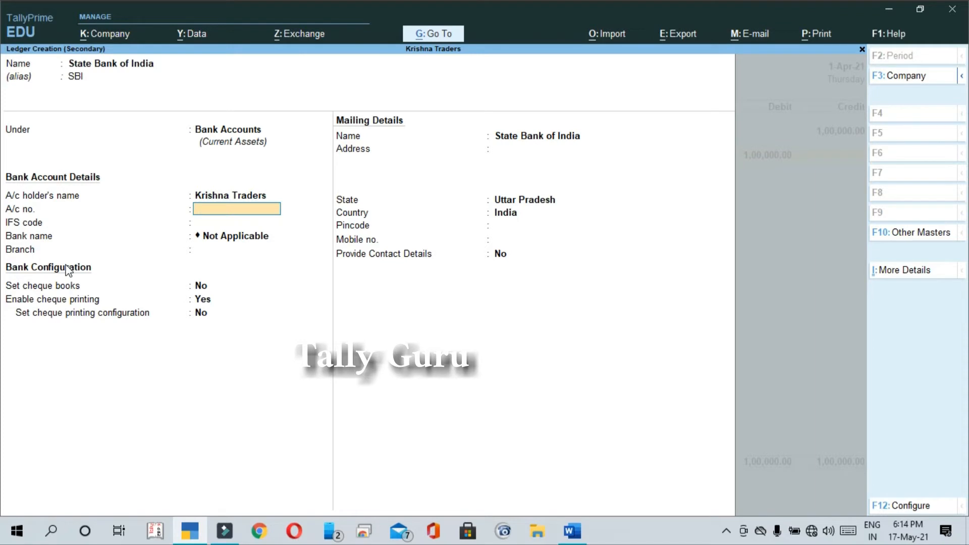
pyautogui.press('Return')
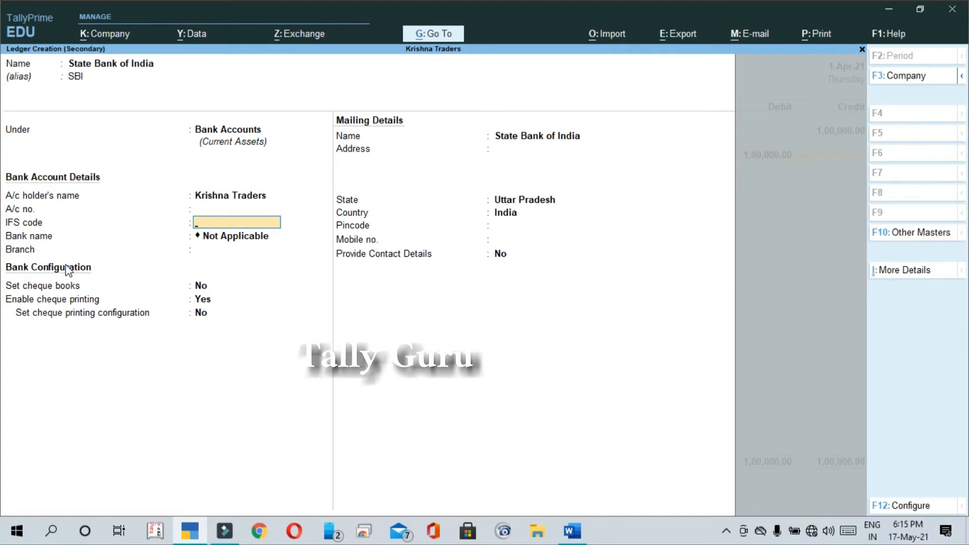
pyautogui.press('Return')
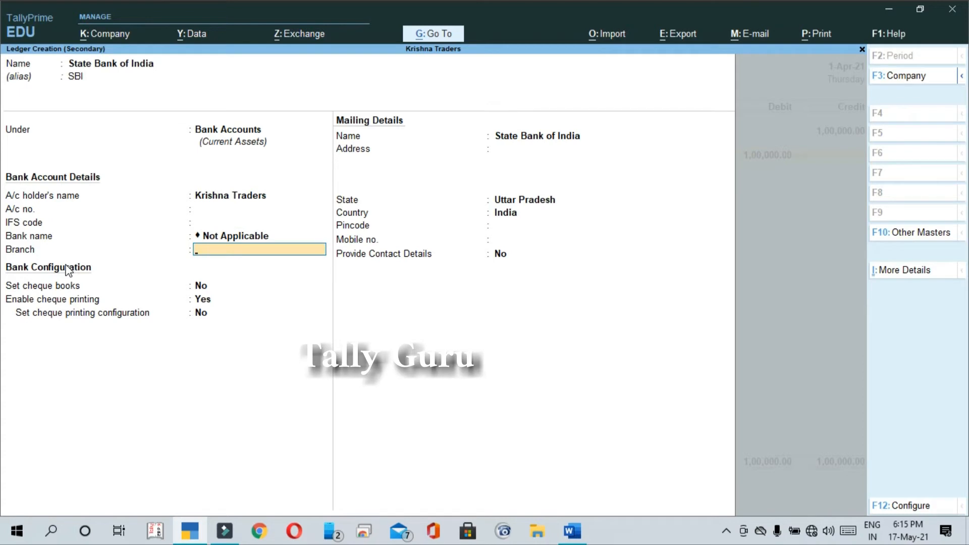
pyautogui.hotkey('ctrl', 'a')
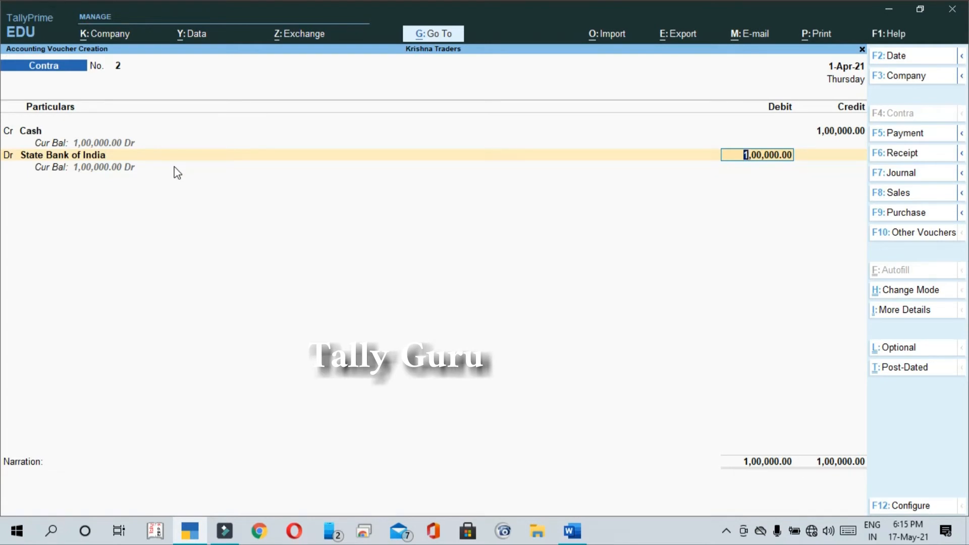
# Accept the State Bank of India debit and enter cash denominations of 30 notes of 2000 and 20 notes of 500.
pyautogui.press('Return')
pyautogui.press('Return')
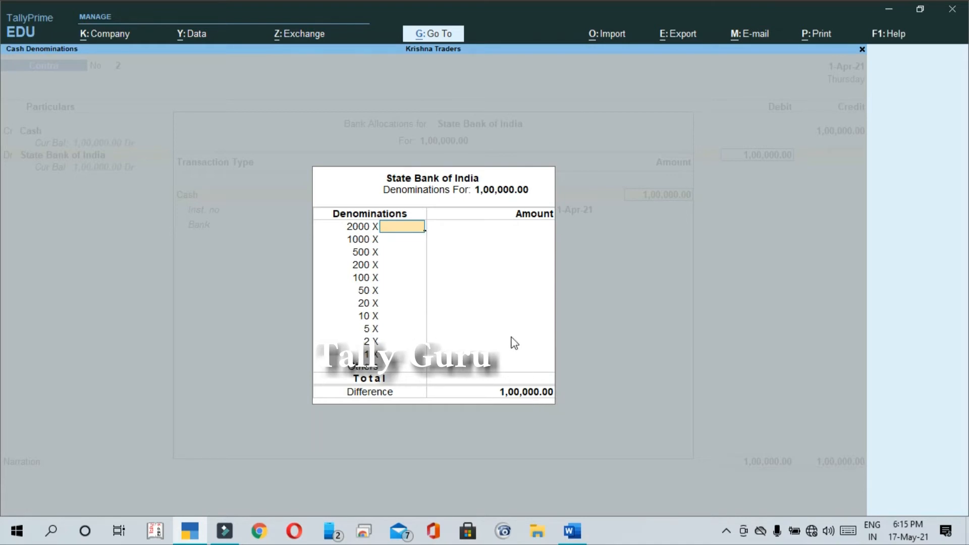
pyautogui.write('30')
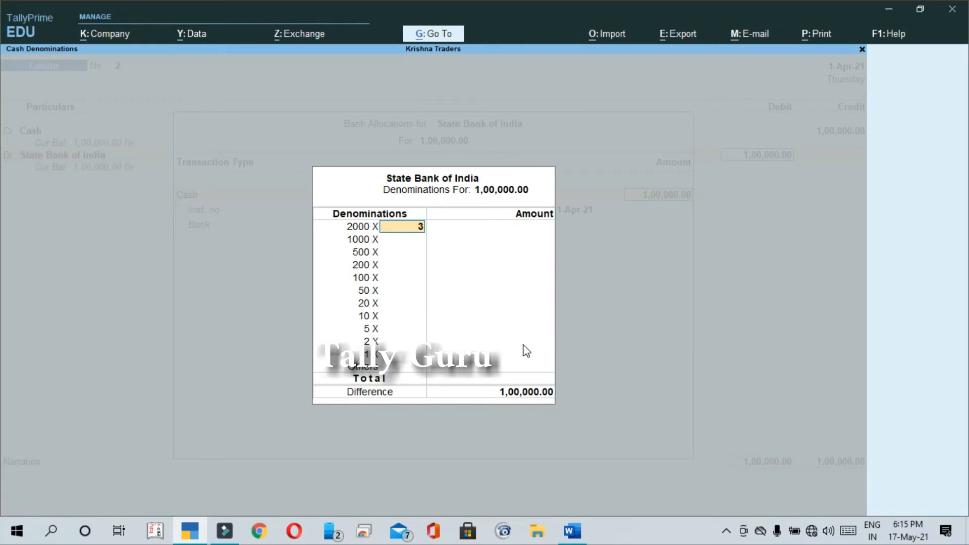
pyautogui.press('Return')
pyautogui.press('Return')
pyautogui.write('20')
pyautogui.press('Return')
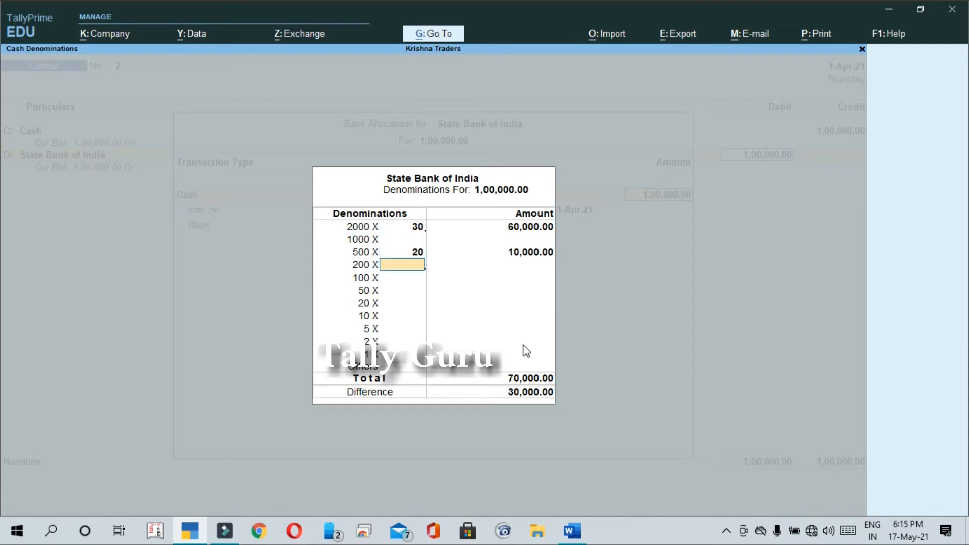
# Enter denominations of 40 notes of 200, 200 of 100 and 40 of 50, and complete the bank allocation without a bank name.
pyautogui.write('40')
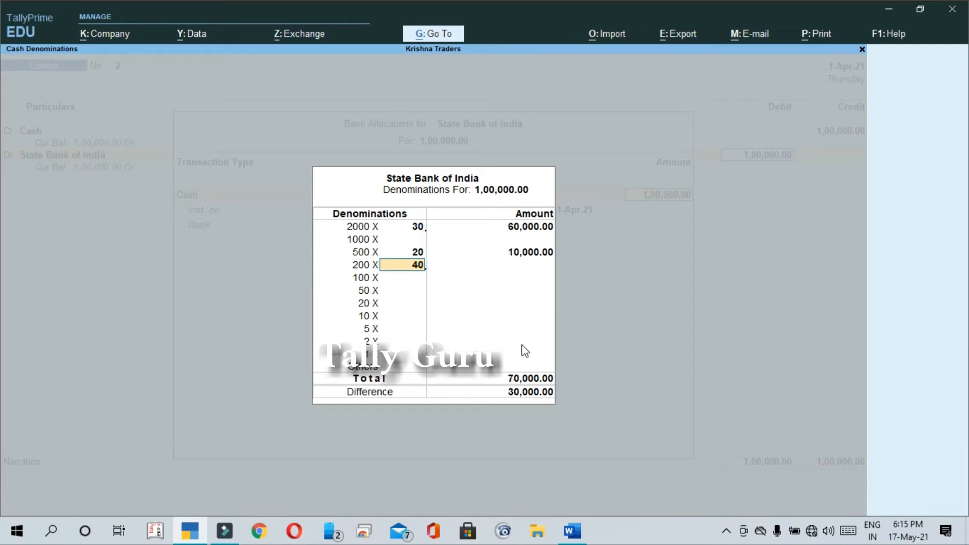
pyautogui.press('Return')
pyautogui.write('1200')
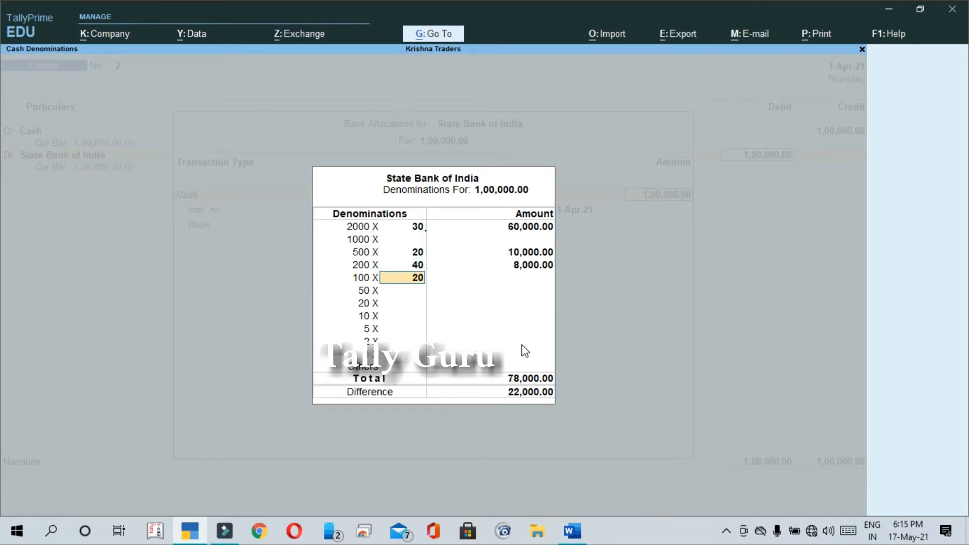
pyautogui.press('Return')
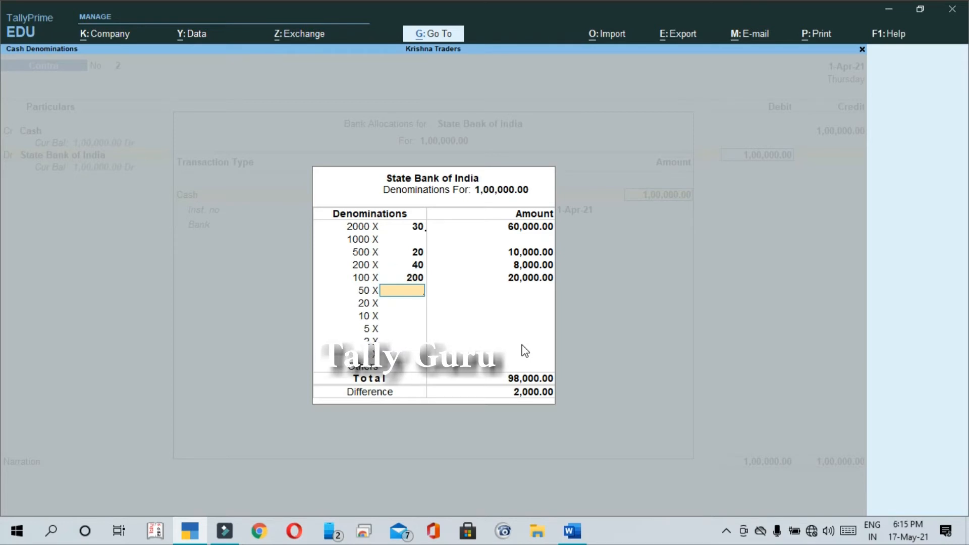
pyautogui.write('40')
pyautogui.press('Return')
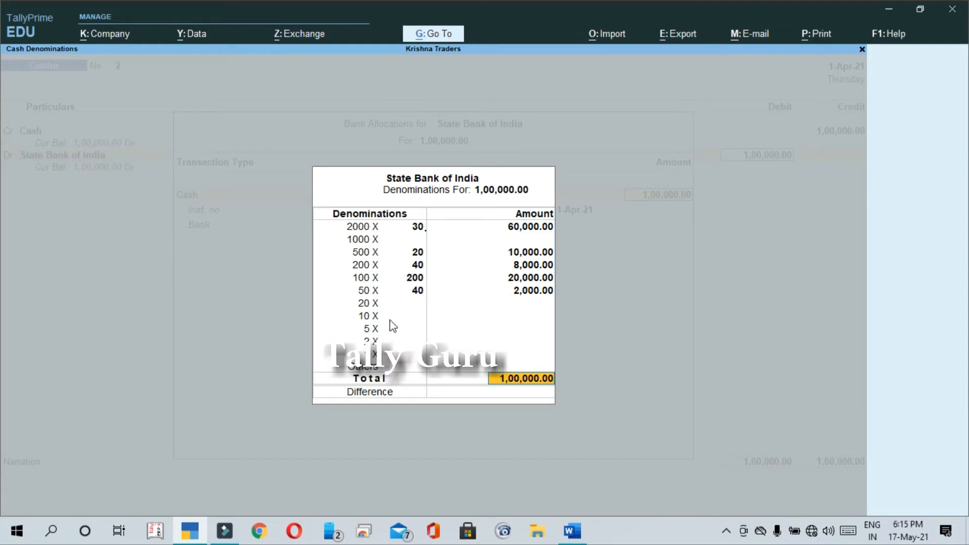
pyautogui.press('Return')
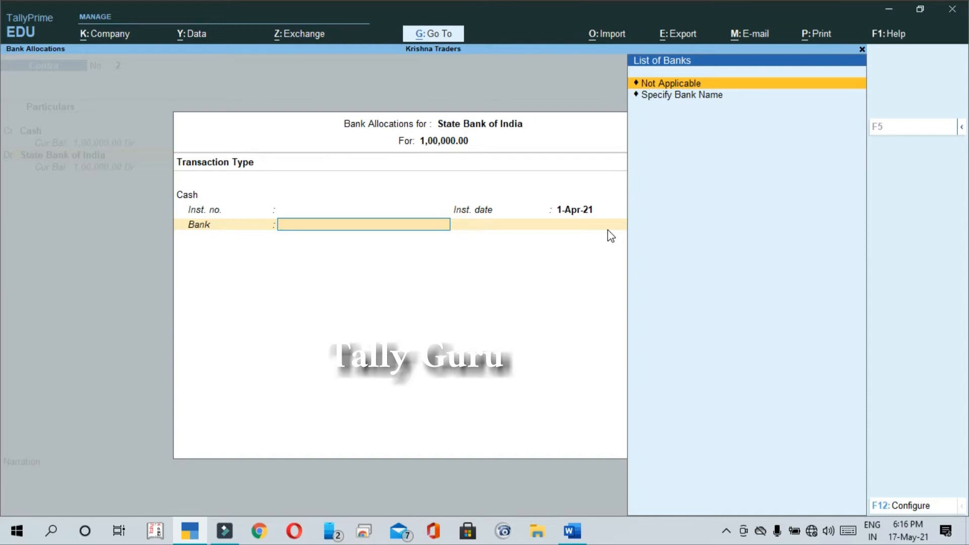
pyautogui.press('Return')
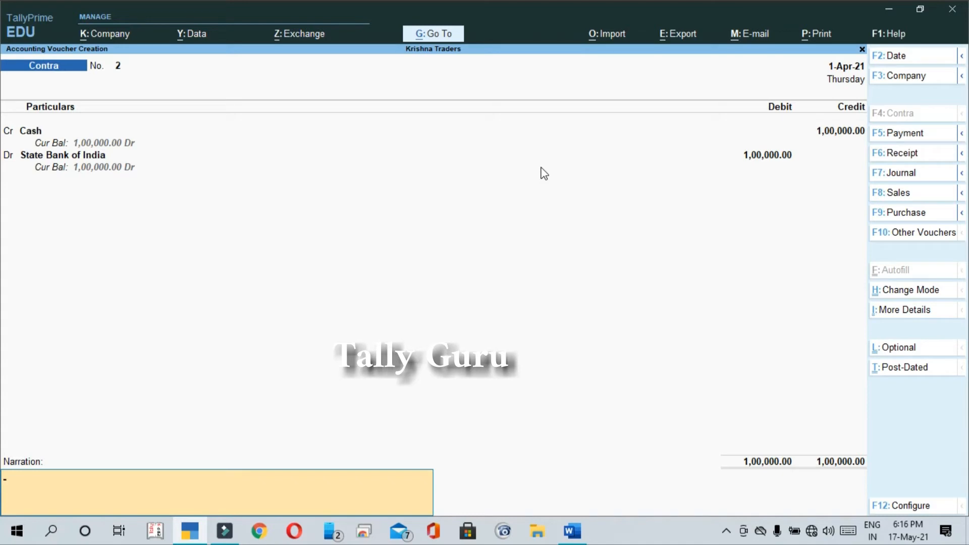
# Switch to Word, select the narration sentence of deposit example ii, and try to paste it into the TallyPrime voucher's narration.
pyautogui.hotkey('alt', 'Tab')
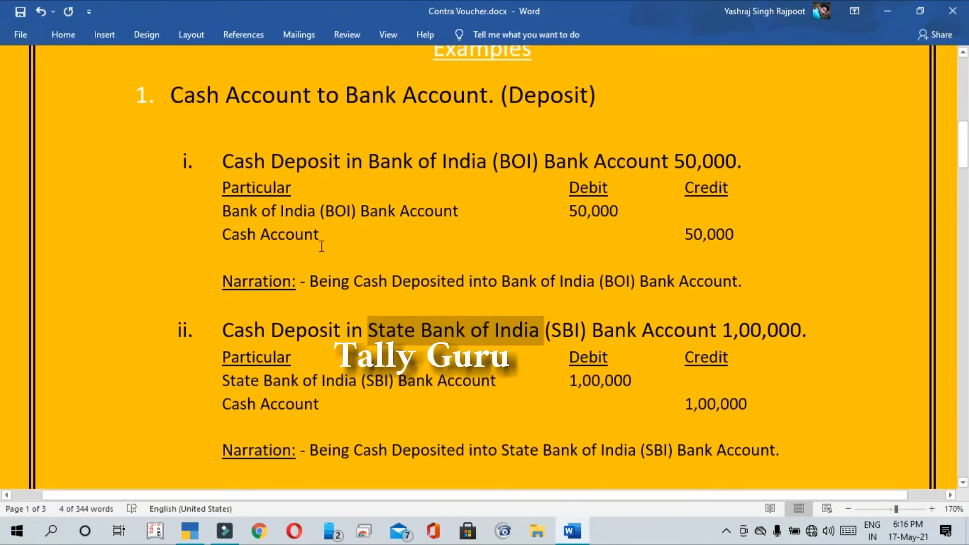
pyautogui.click(309, 449)
pyautogui.moveTo(309, 449); pyautogui.dragTo(777, 452)
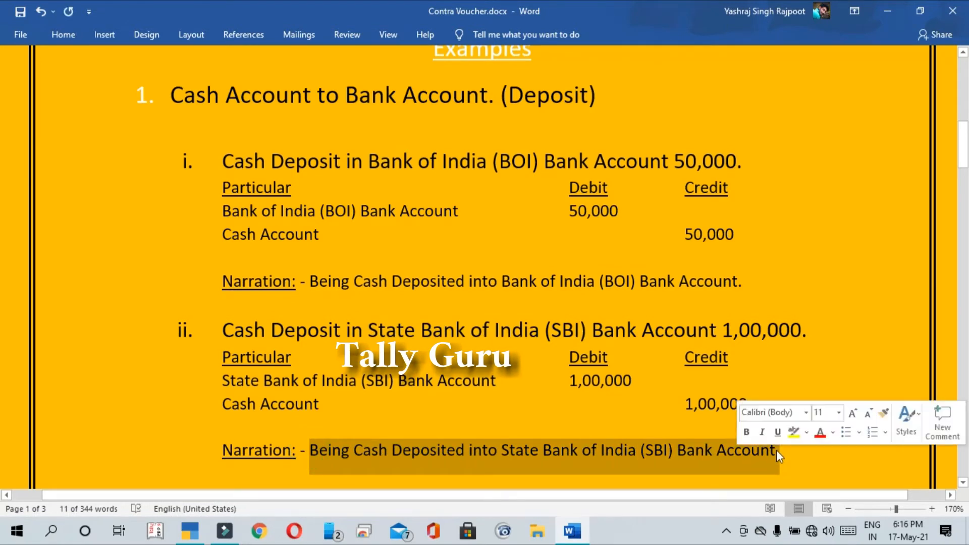
pyautogui.rightClick(740, 417)
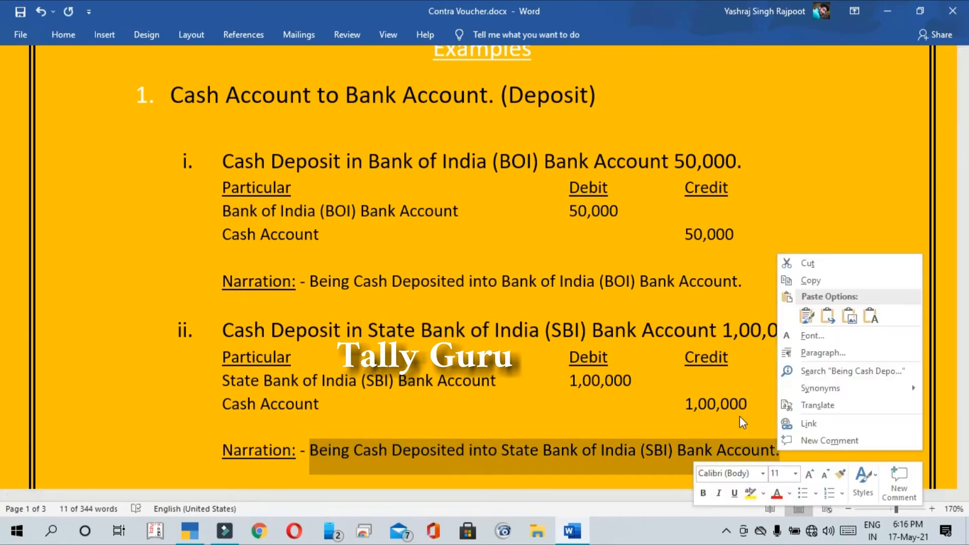
pyautogui.hotkey('alt', 'Tab')
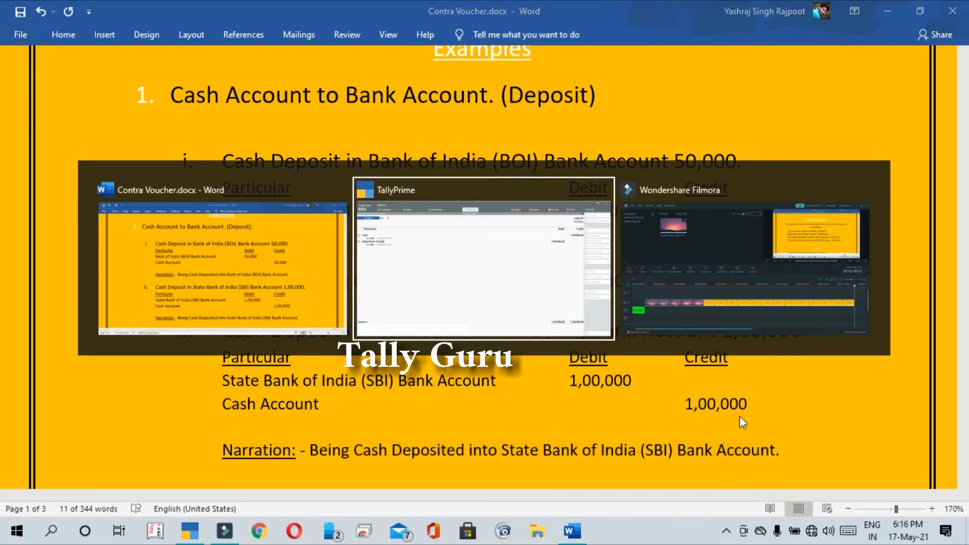
pyautogui.write('State Bank of India')
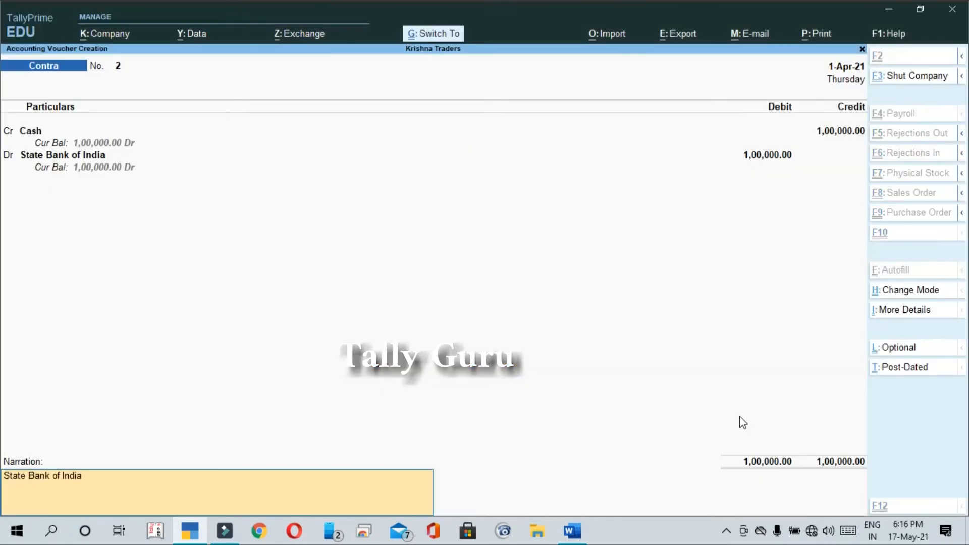
# Copy the selected narration from Word into the contra voucher's narration, save the voucher, and return to the Gateway of Tally.
pyautogui.hotkey('alt', 'Tab')
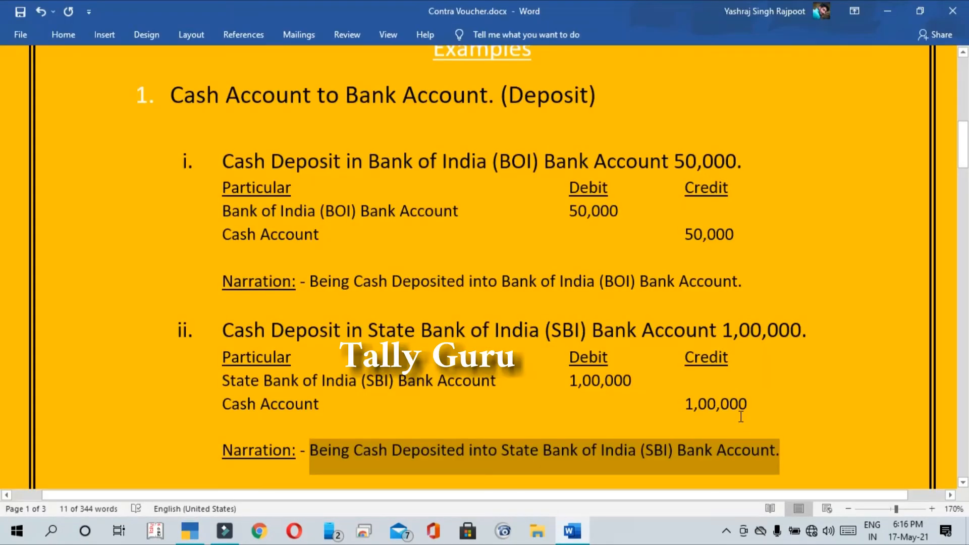
pyautogui.hotkey('ctrl', 'c')
pyautogui.hotkey('alt', 'Tab')
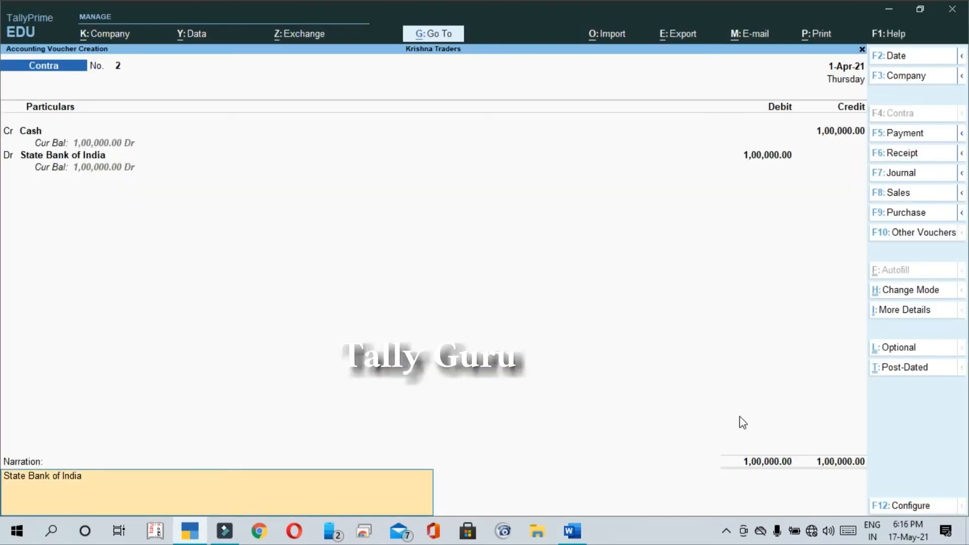
pyautogui.hotkey('ctrl', 'v')
pyautogui.press('Return')
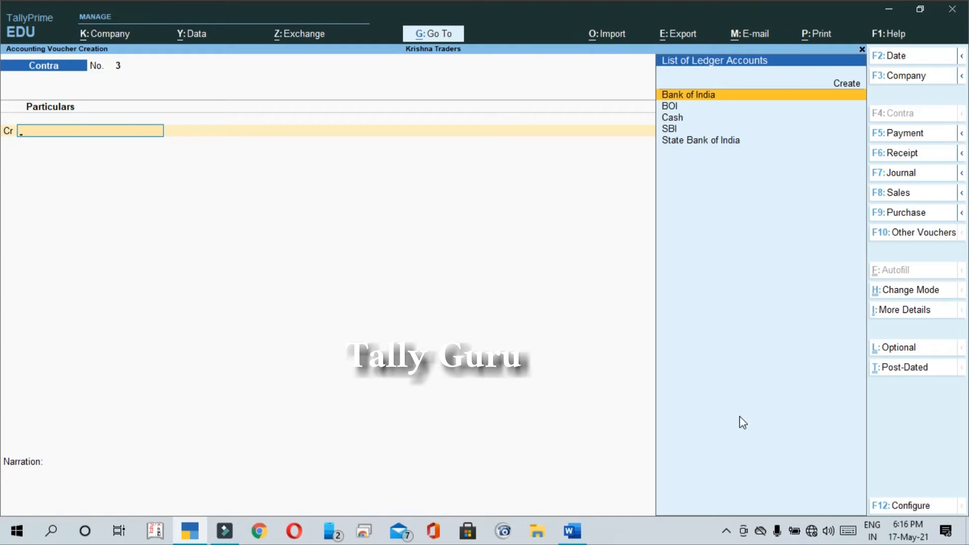
pyautogui.press('Escape')
pyautogui.press('Return')
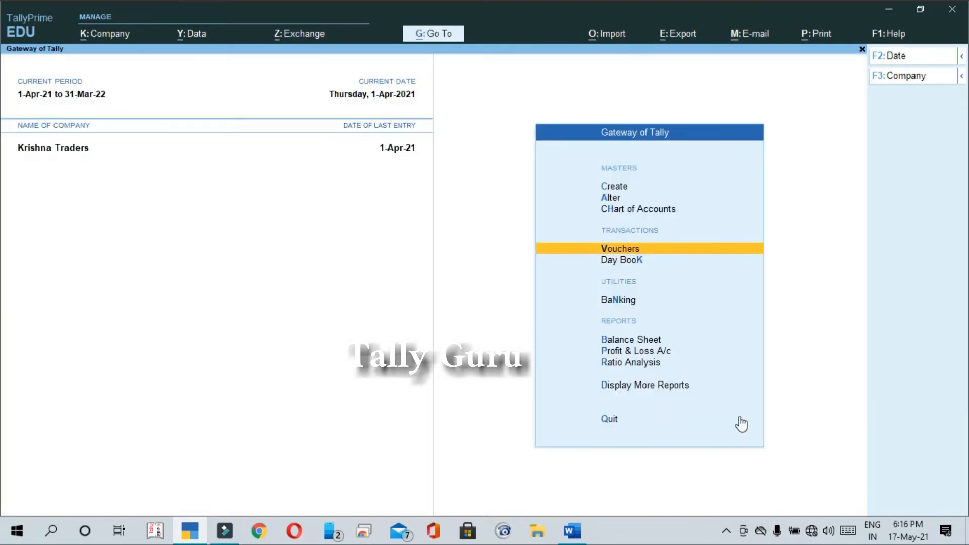
# Open the Balance Sheet and expand Current Assets to show its account groups.
pyautogui.press('Down')
pyautogui.press('Down')
pyautogui.press('Down')
pyautogui.press('Return')
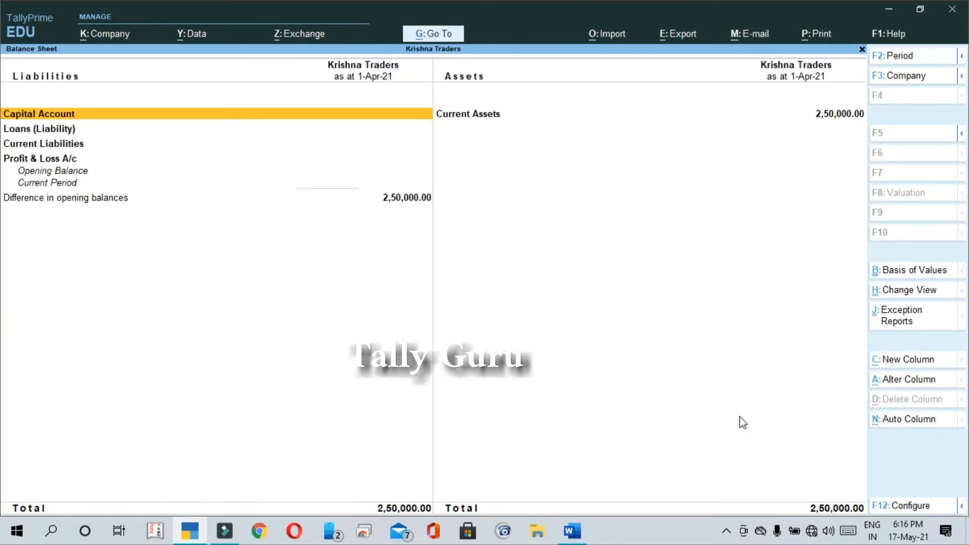
pyautogui.press('Right')
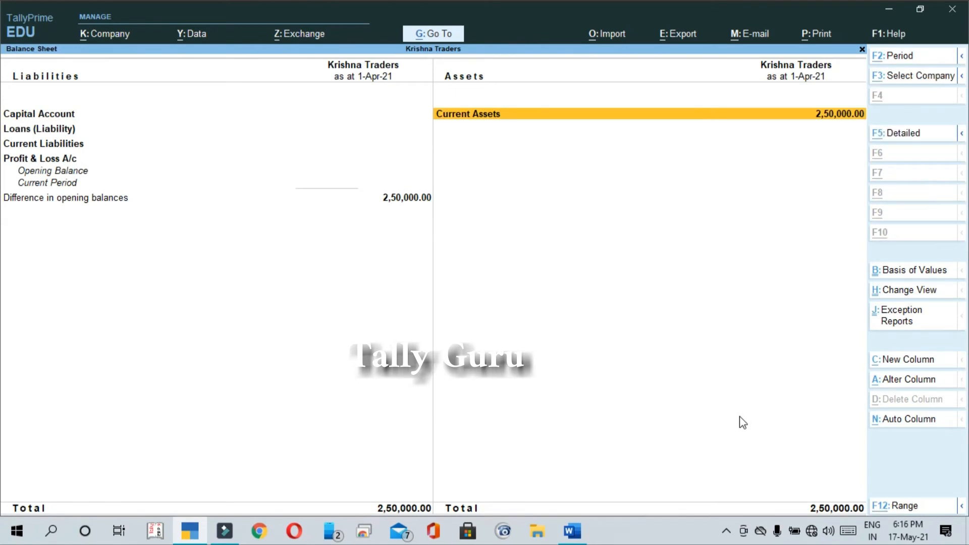
pyautogui.hotkey('alt', 'F5')
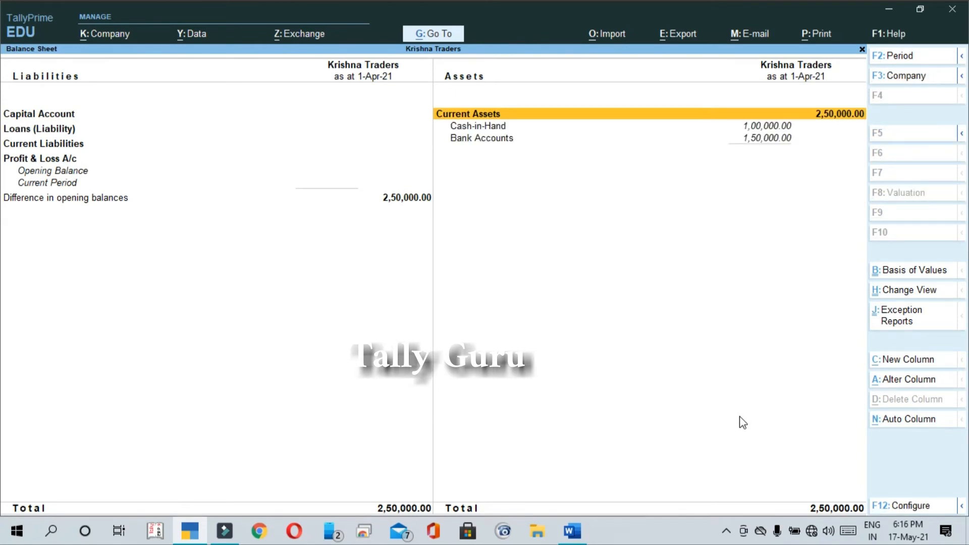
pyautogui.press('Down')
pyautogui.press('Up')
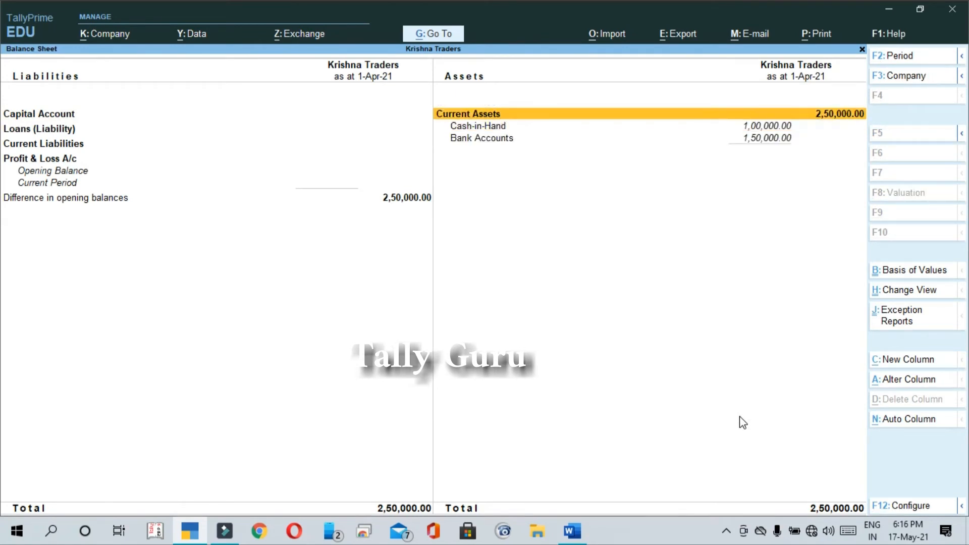
# Inspect the Cash-in-Hand and Bank Accounts group summaries under Current Assets, and return to the Gateway of Tally.
pyautogui.press('Down')
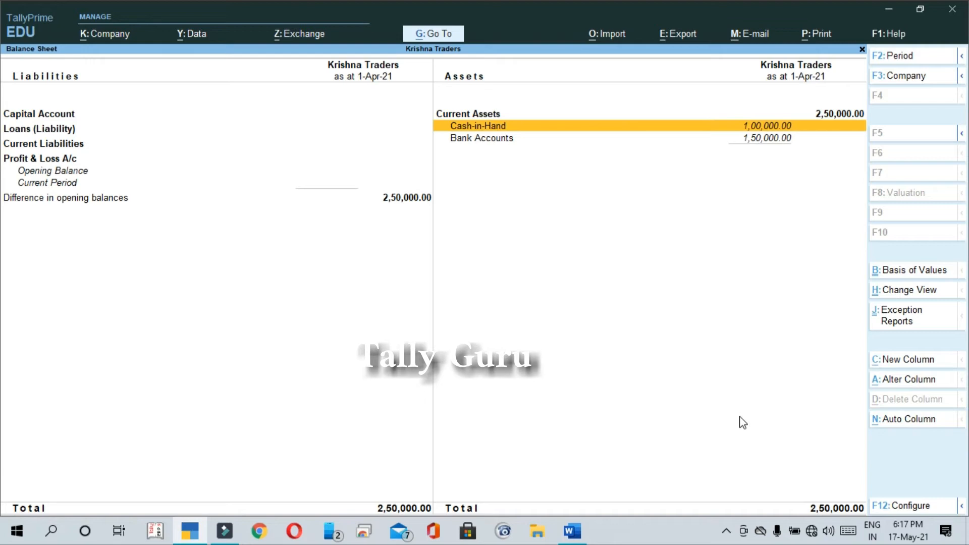
pyautogui.press('Return')
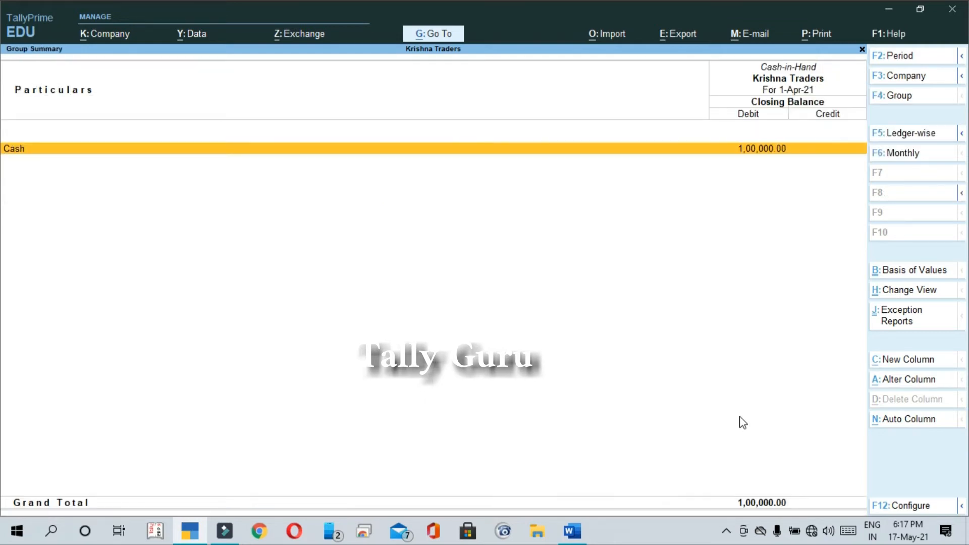
pyautogui.press('Escape')
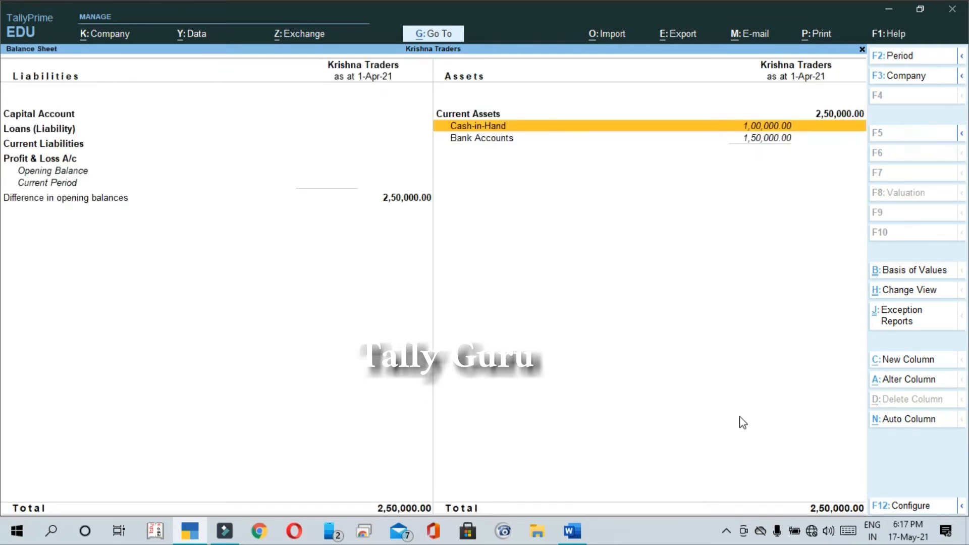
pyautogui.press('Down')
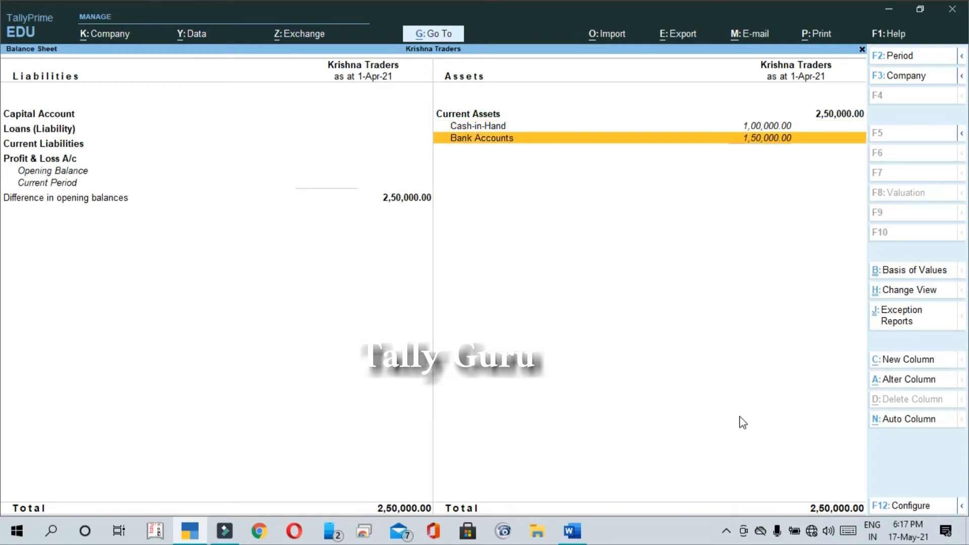
pyautogui.press('Return')
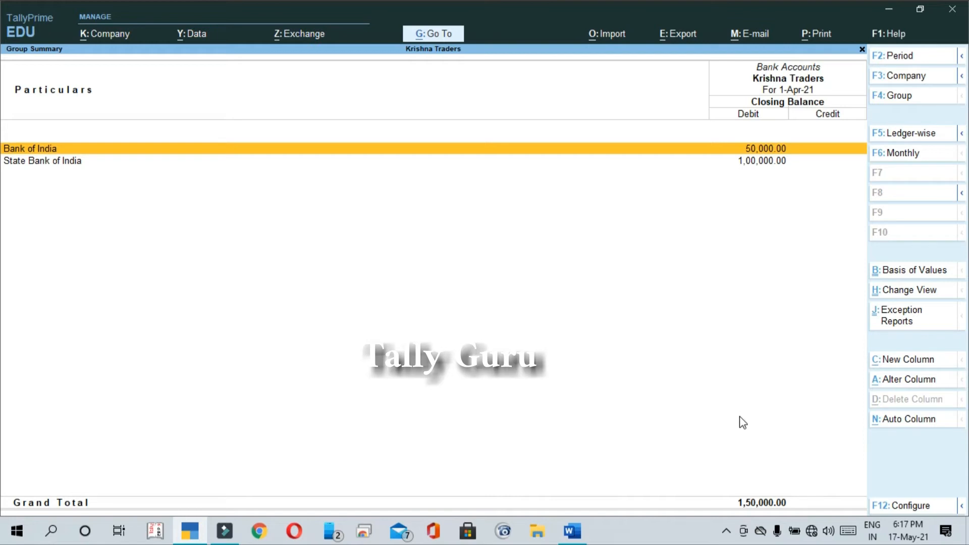
pyautogui.press('Down')
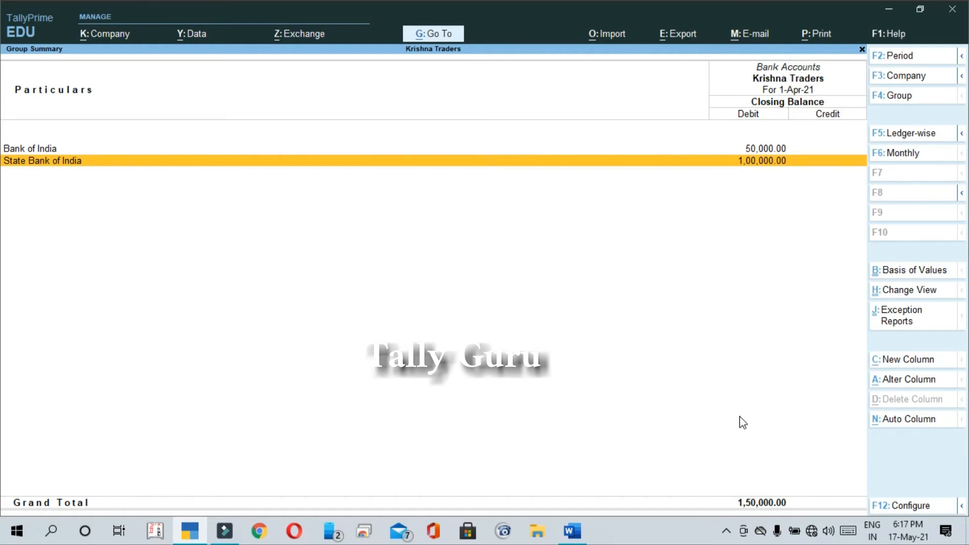
pyautogui.press('Escape')
pyautogui.press('Escape')
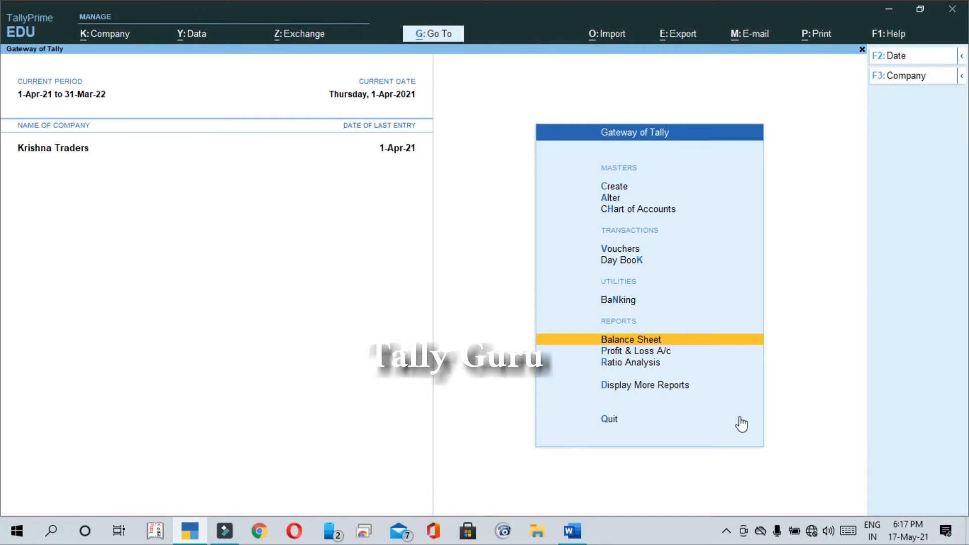
# Open voucher creation from the Gateway of Tally for a new contra voucher.
pyautogui.press('Up')
pyautogui.press('Up')
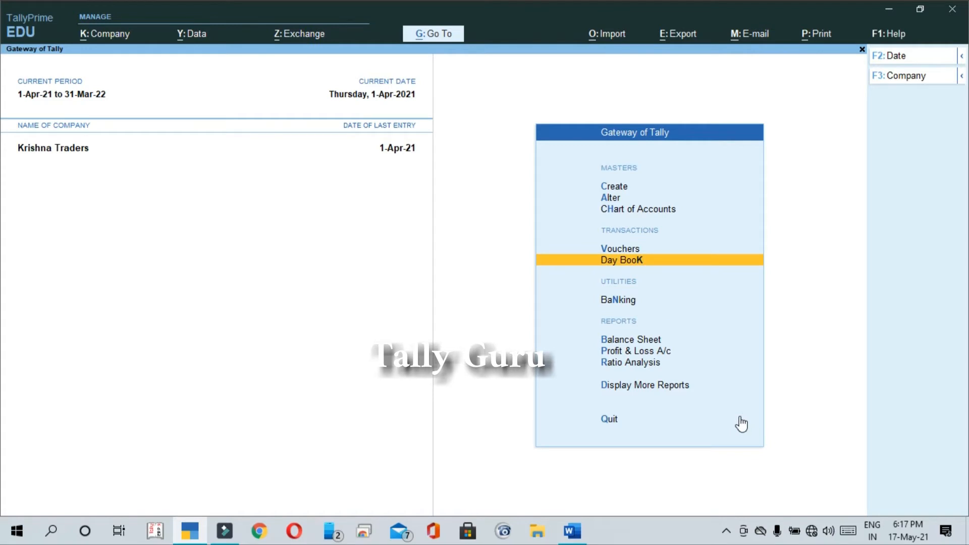
pyautogui.press('Up')
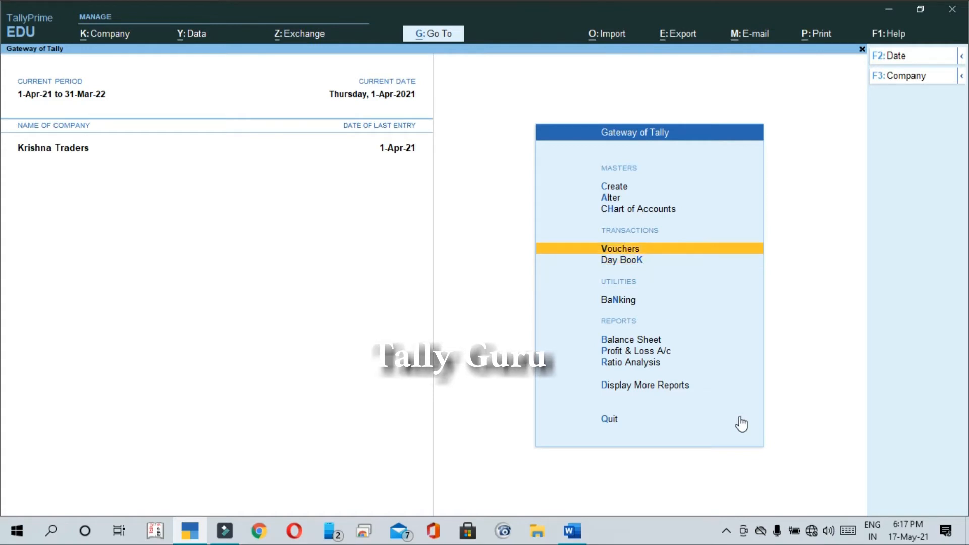
pyautogui.press('Return')
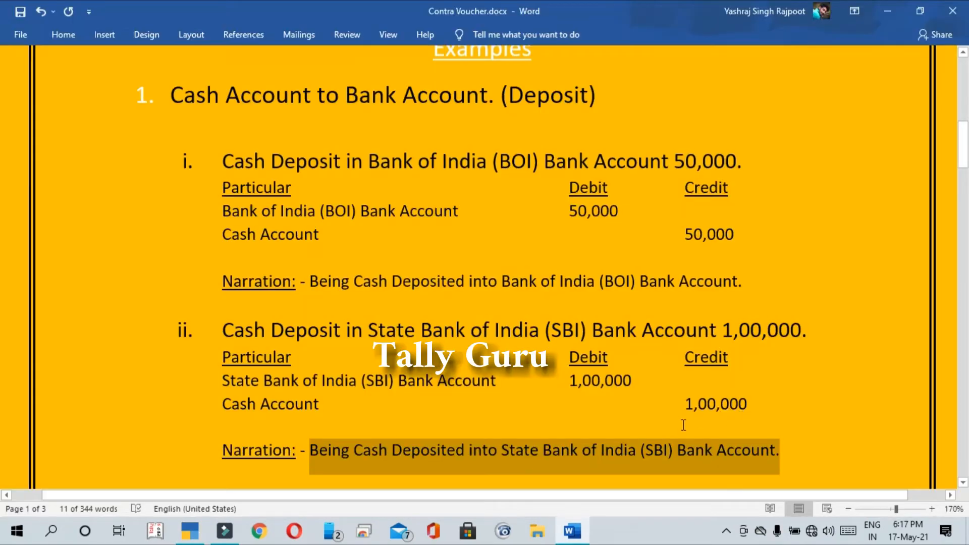
# Switch to Word and compare the cash deposit examples with the bank-to-cash withdrawal examples in section 2.
pyautogui.scroll(-3, 681, 425)
pyautogui.scroll(-10, 681, 425)
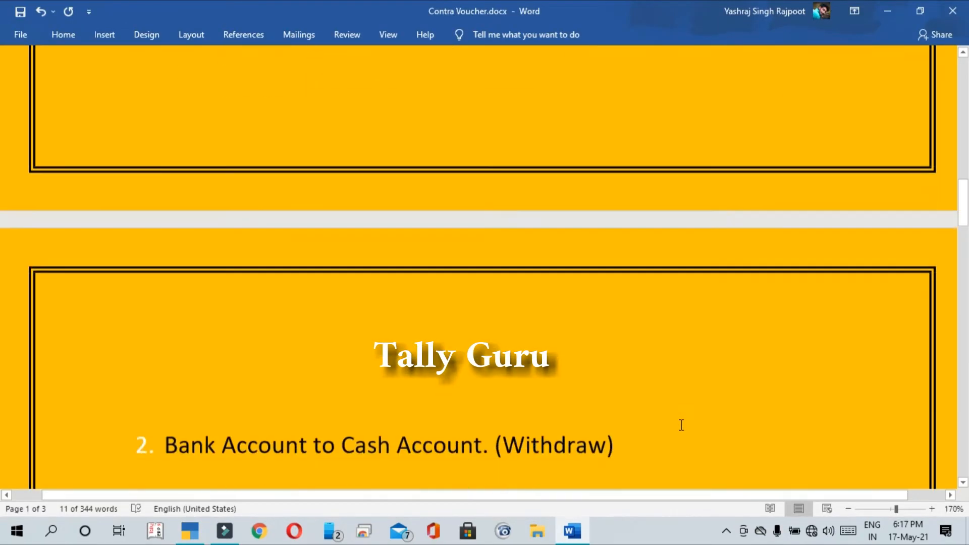
pyautogui.scroll(-4, 727, 423)
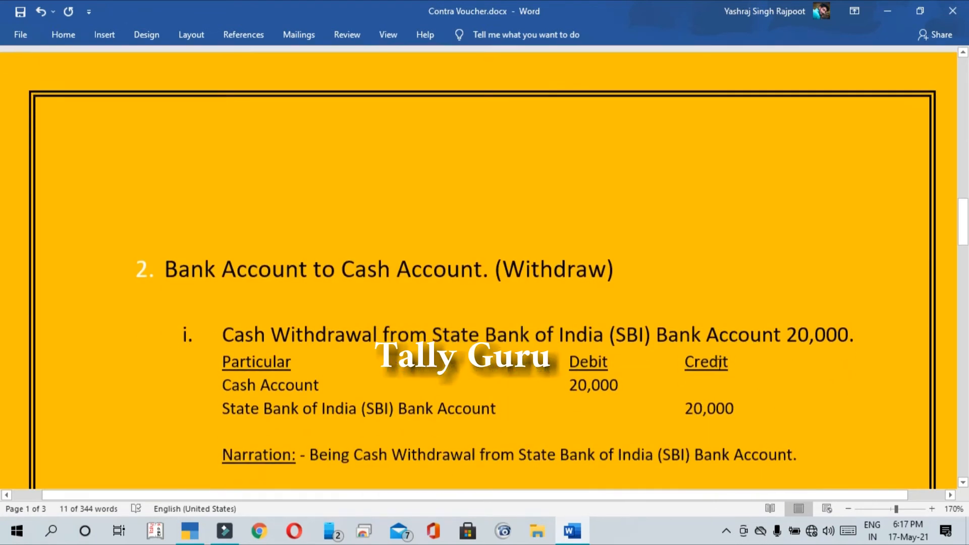
pyautogui.click(963, 483)
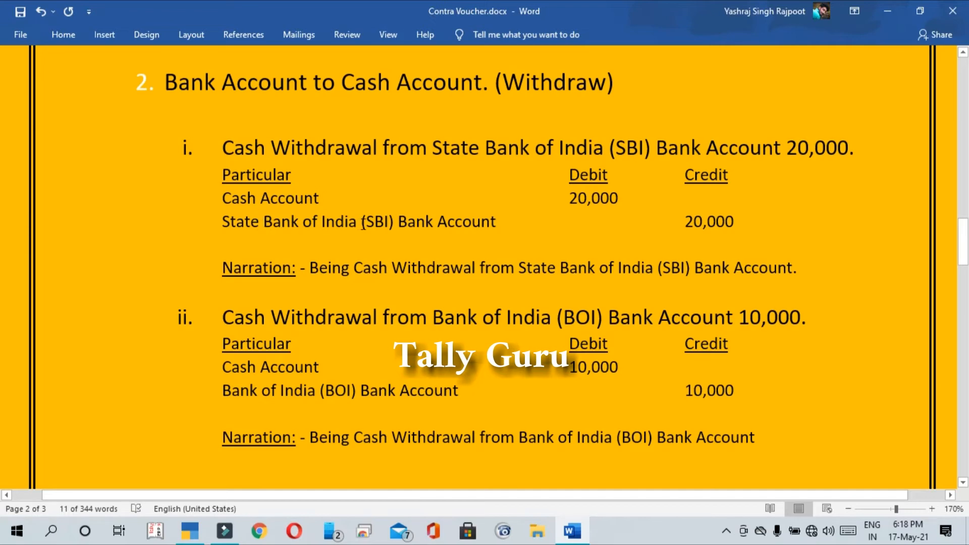
pyautogui.scroll(10, 313, 167)
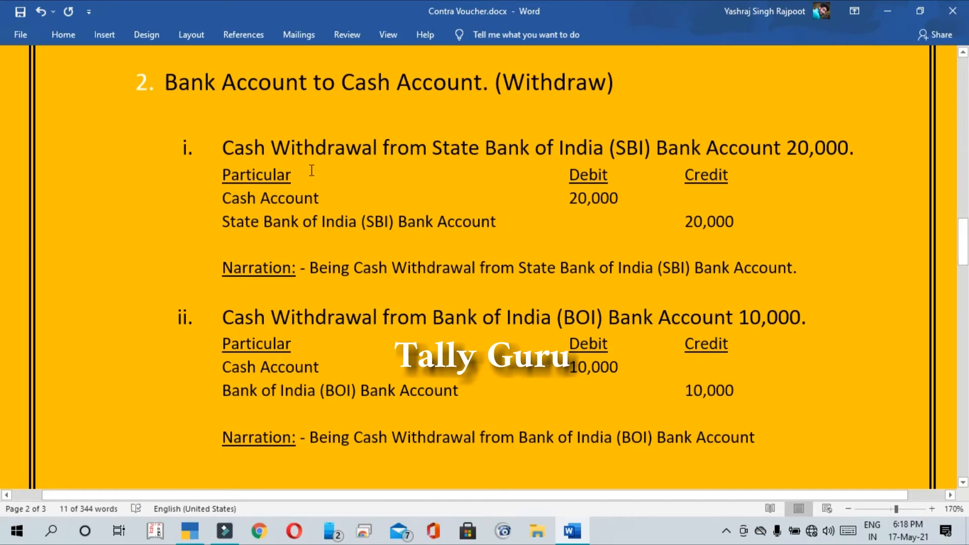
pyautogui.scroll(3, 303, 174)
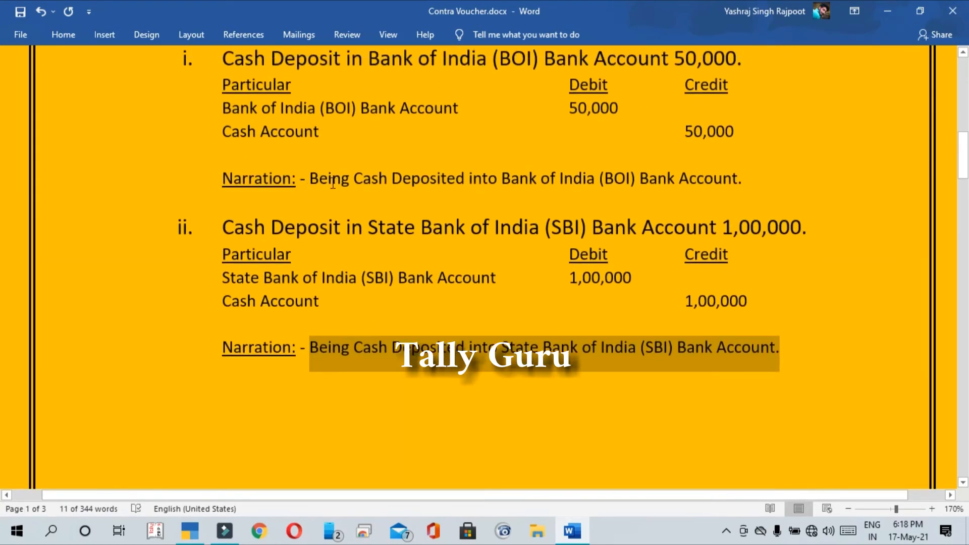
pyautogui.click(539, 419)
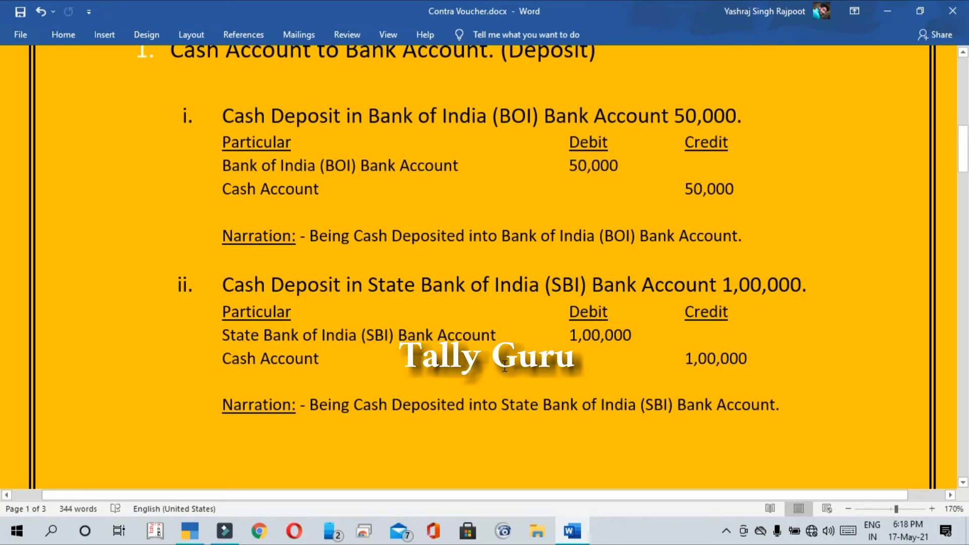
pyautogui.scroll(-10, 402, 373)
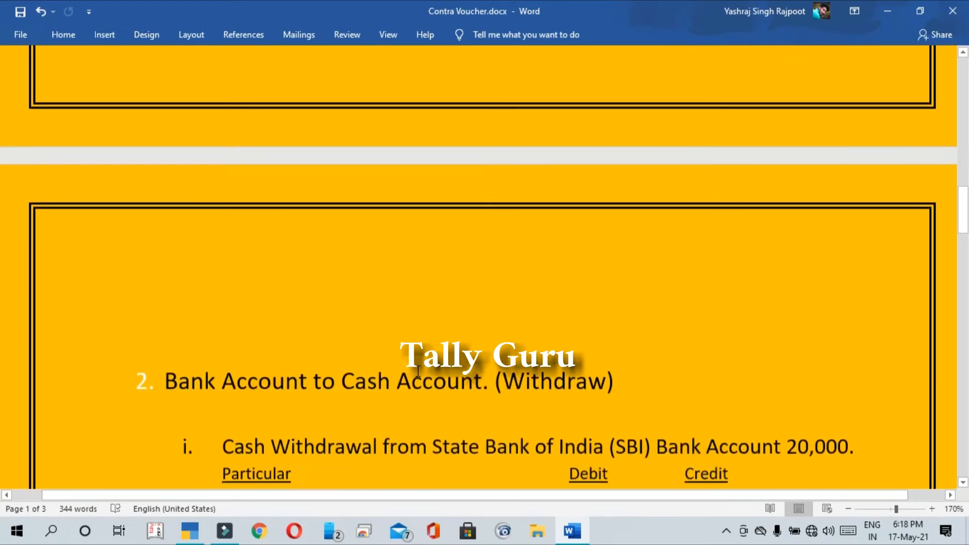
pyautogui.scroll(-5, 418, 371)
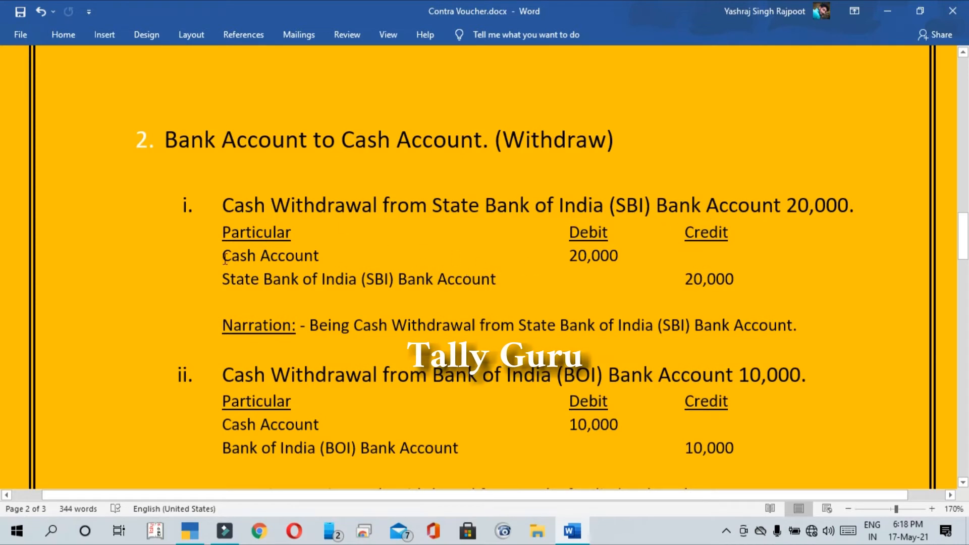
# Examine the Cash and State Bank of India particulars of withdrawal example i in the Word document.
pyautogui.moveTo(225, 259); pyautogui.dragTo(496, 277)
pyautogui.click(496, 278)
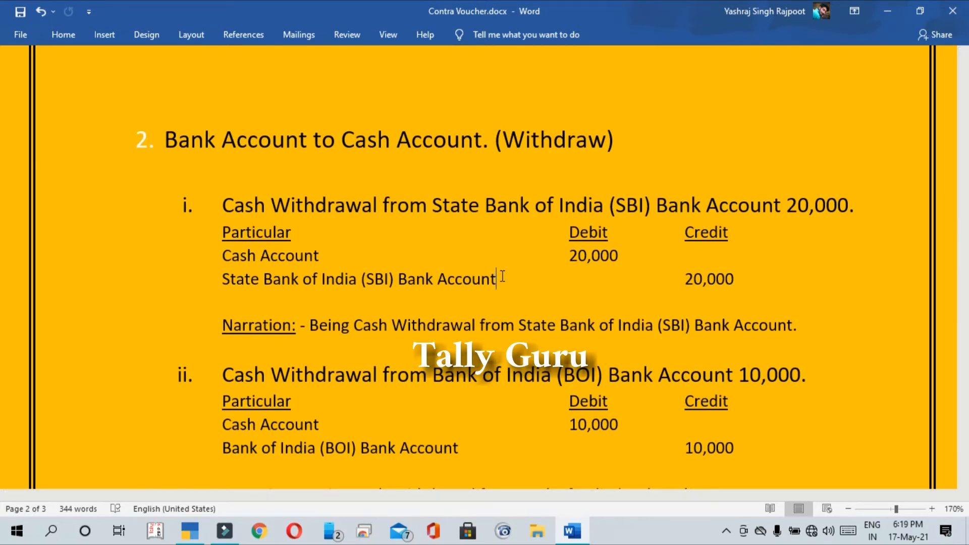
pyautogui.click(343, 261)
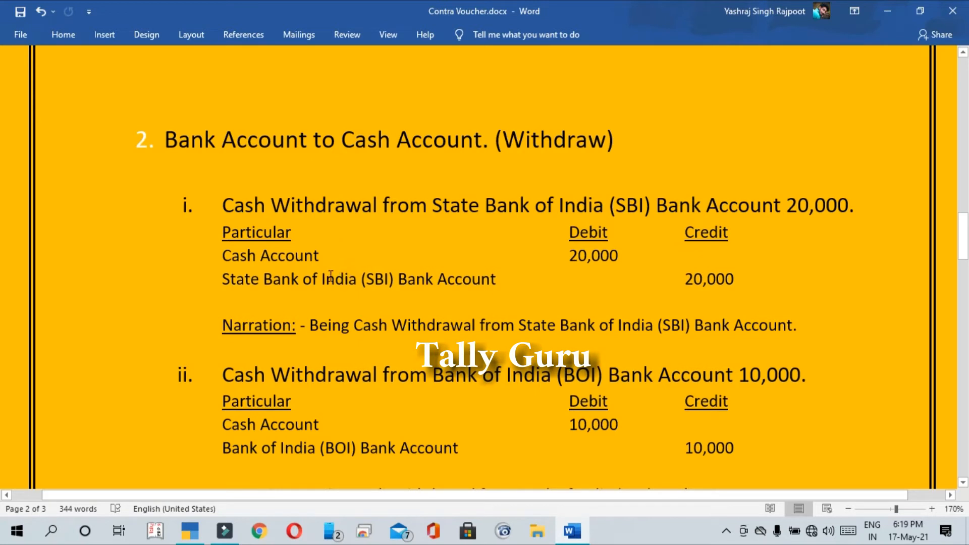
pyautogui.click(322, 256)
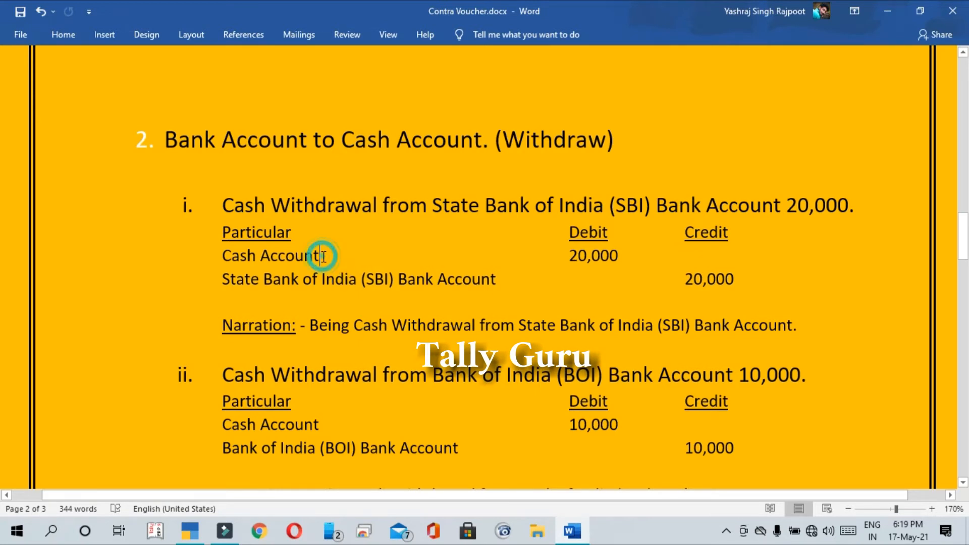
pyautogui.click(299, 279)
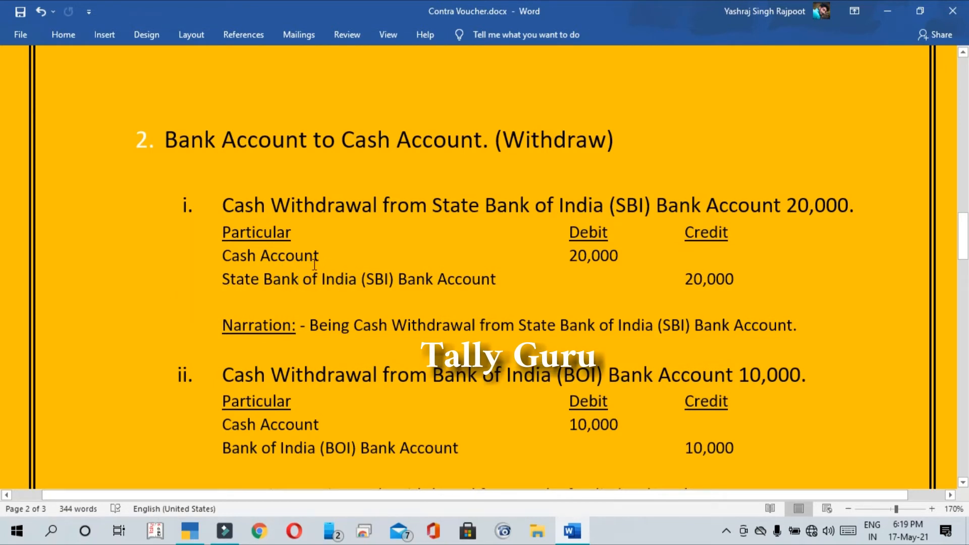
# Switch back to TallyPrime and credit State Bank of India with 20000 in the new contra voucher.
pyautogui.hotkey('alt', 'Tab')
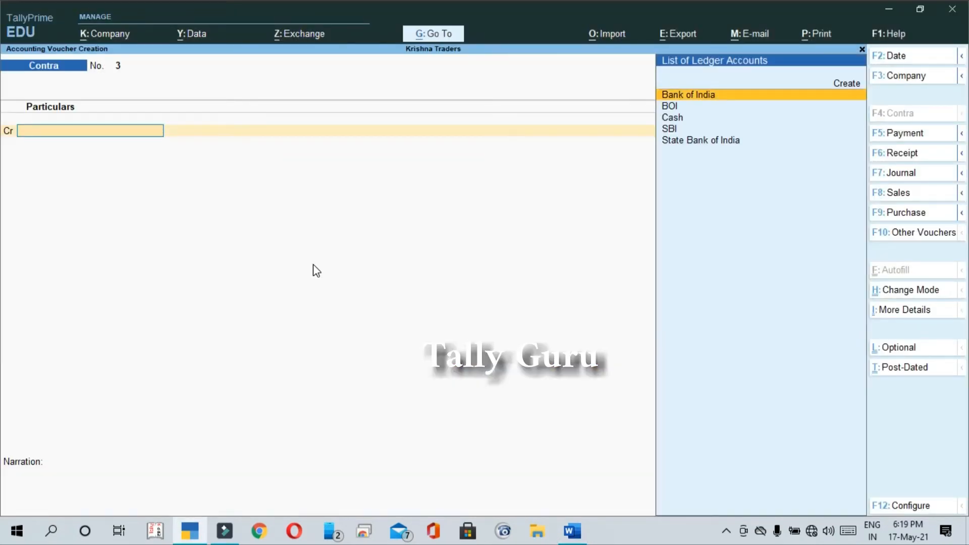
pyautogui.press('Down')
pyautogui.press('Down')
pyautogui.press('Down')
pyautogui.press('Down')
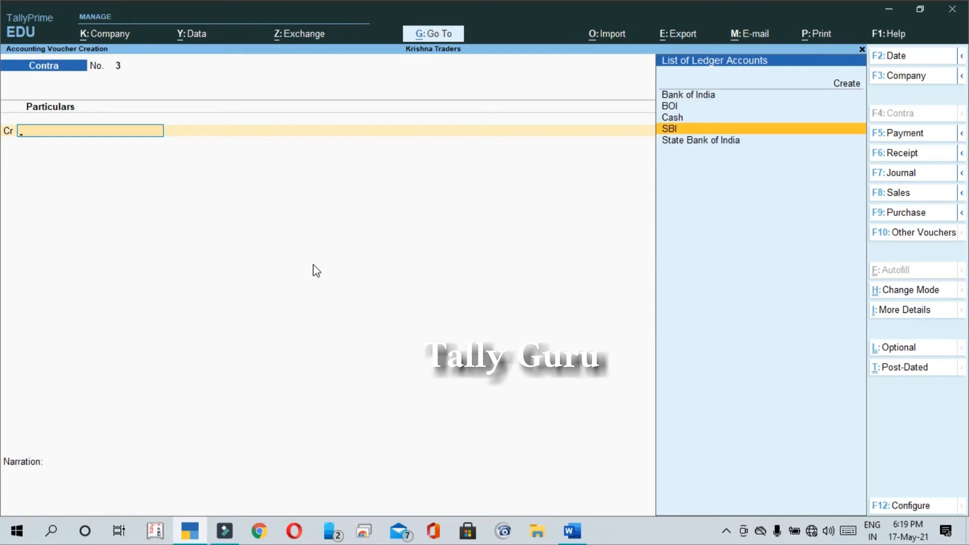
pyautogui.press('Up')
pyautogui.press('Up')
pyautogui.press('Up')
pyautogui.press('Up')
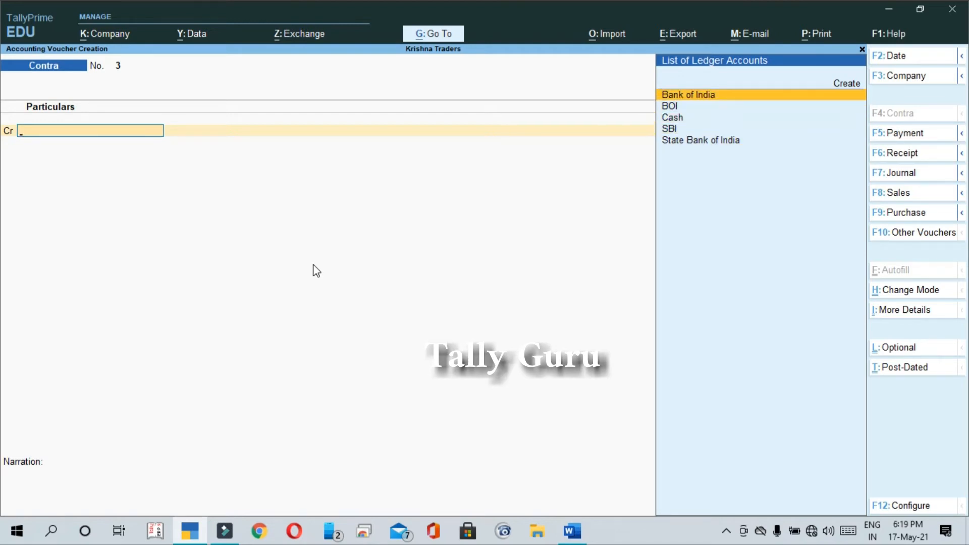
pyautogui.press('Down')
pyautogui.press('Down')
pyautogui.press('Down')
pyautogui.press('Down')
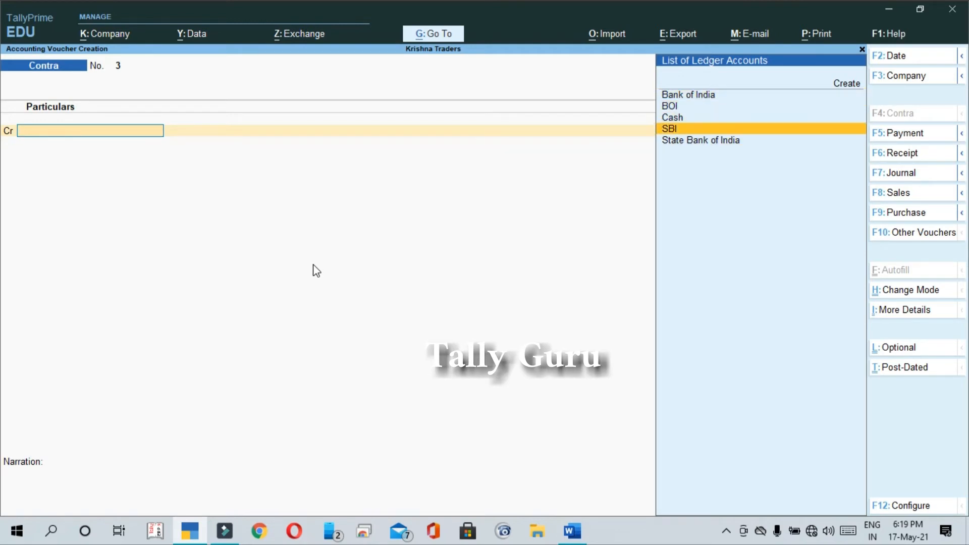
pyautogui.press('Up')
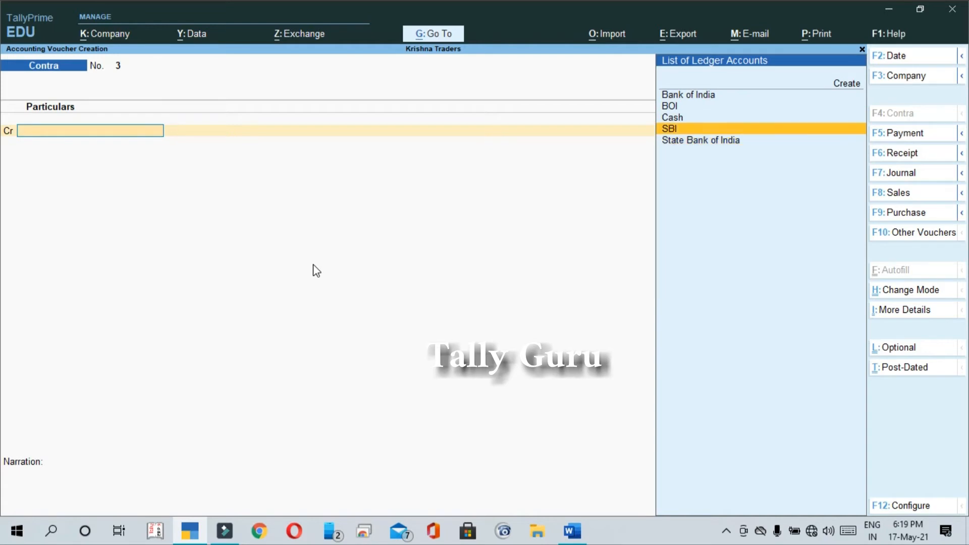
pyautogui.press('Down')
pyautogui.press('Up')
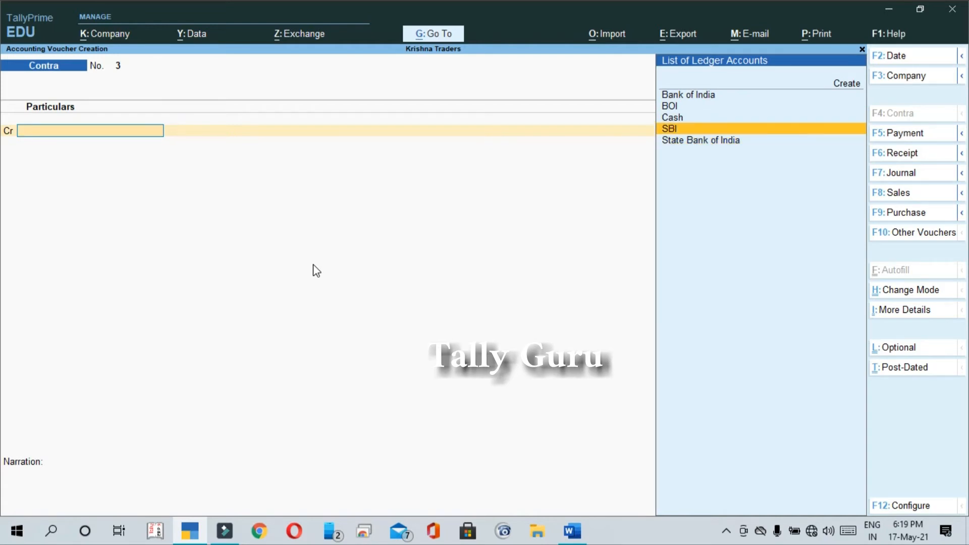
pyautogui.press('Down')
pyautogui.press('Up')
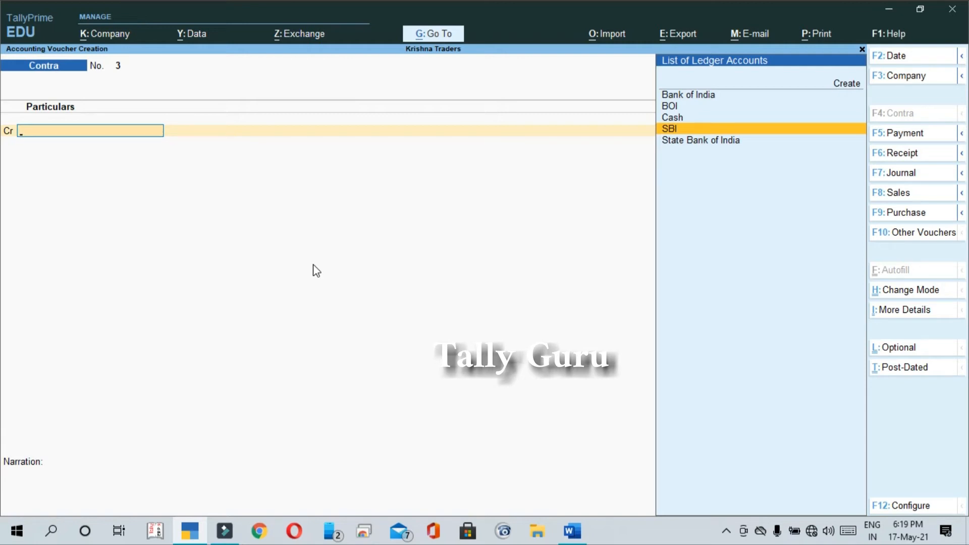
pyautogui.press('Down')
pyautogui.press('Return')
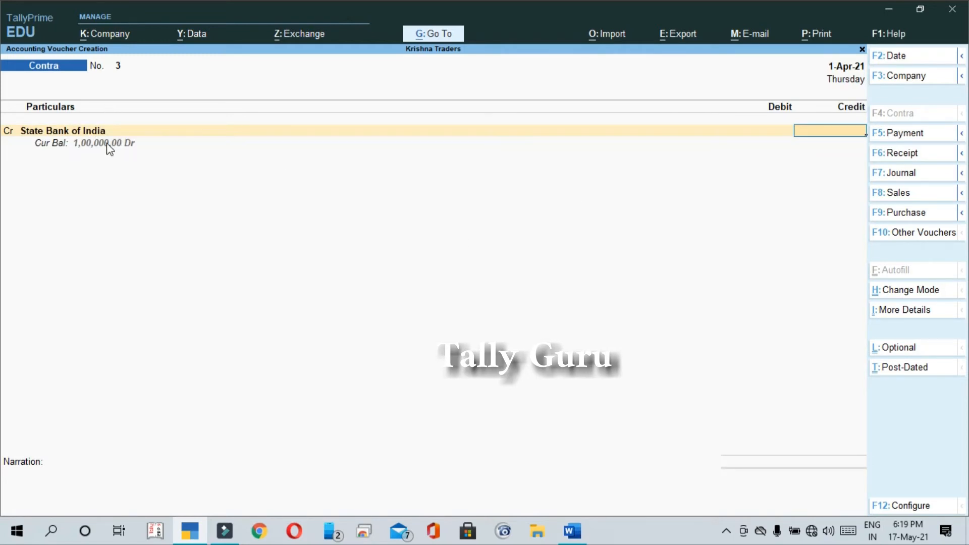
pyautogui.write('20000')
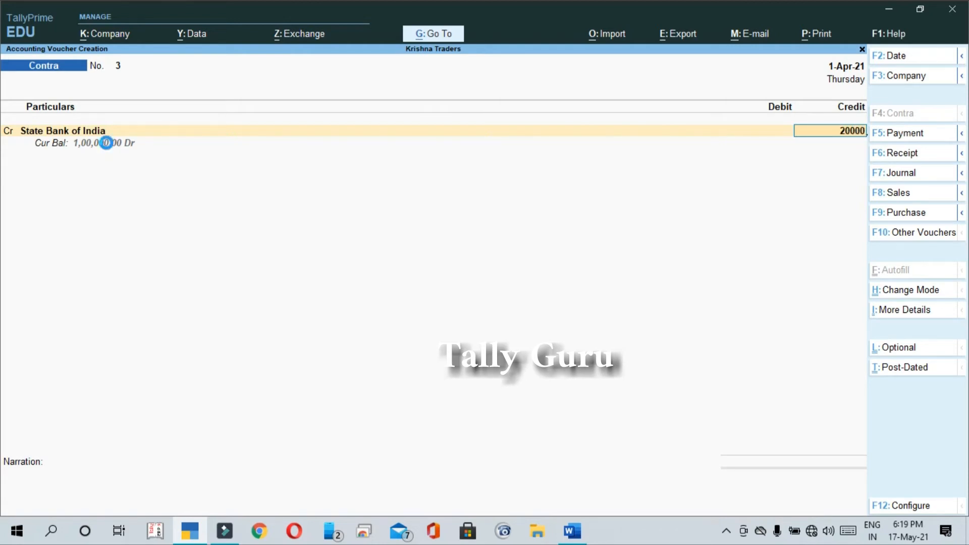
# Allocate the State Bank of India amount as a Cheque transaction, leaving the instrument number blank.
pyautogui.press('Return')
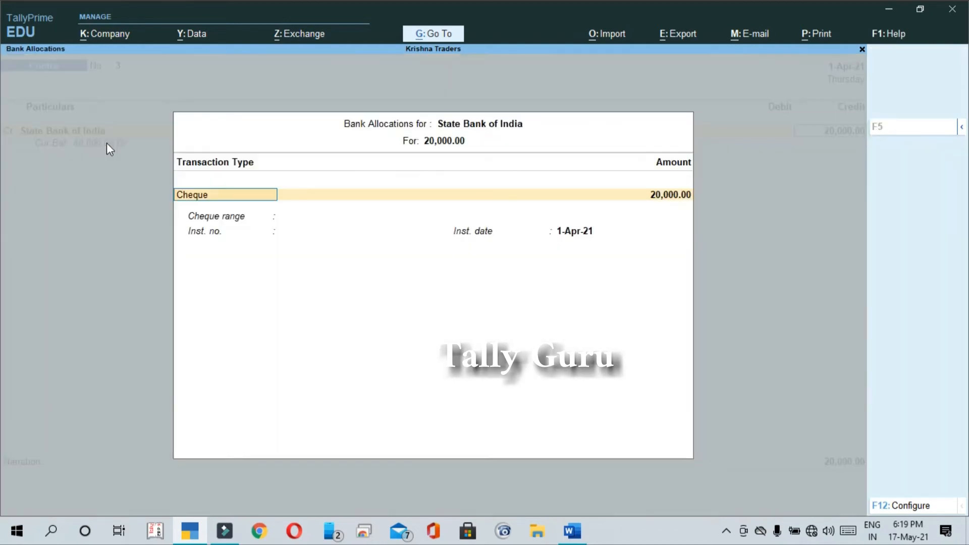
pyautogui.press('Return')
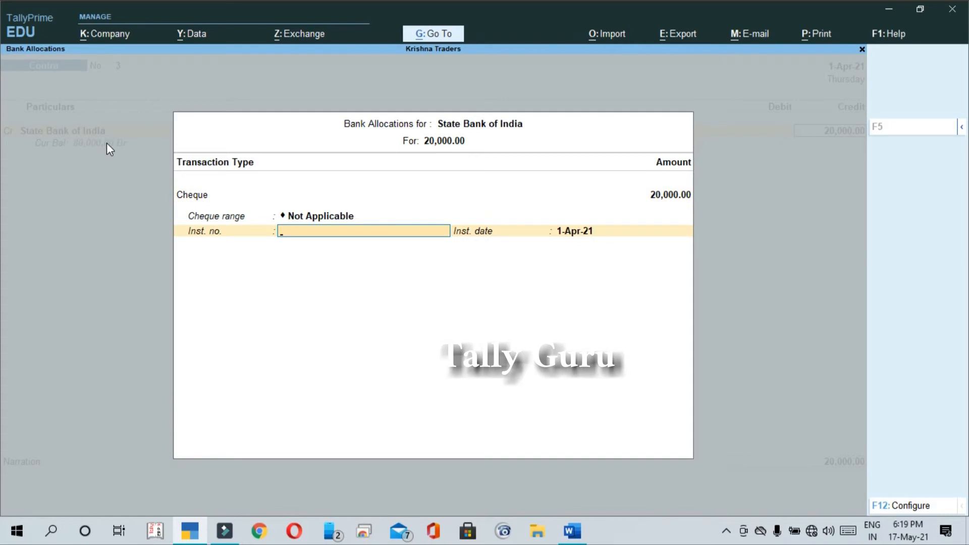
pyautogui.press('Return')
pyautogui.press('Return')
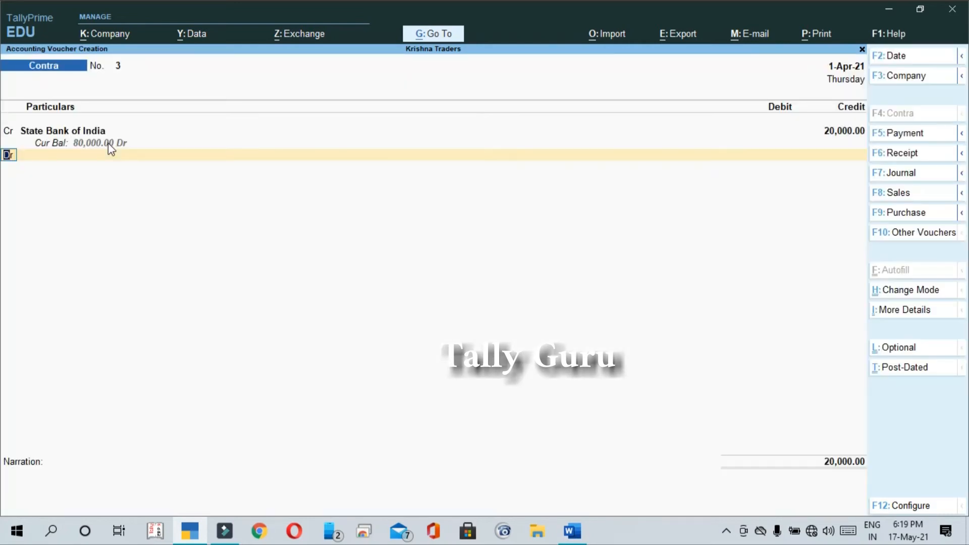
# Debit Cash with 20,000 in the State Bank of India contra voucher and save it without a narration.
pyautogui.press('Return')
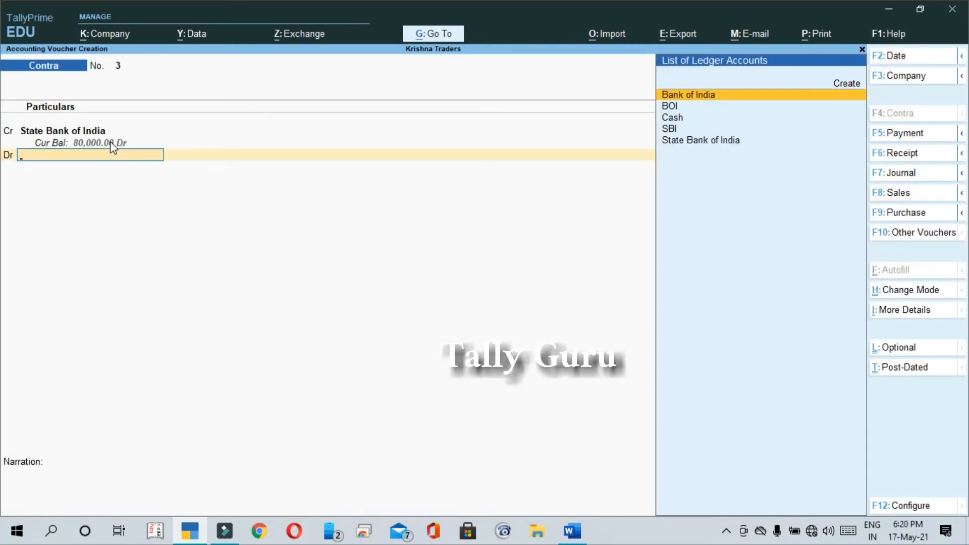
pyautogui.press('Down')
pyautogui.press('Down')
pyautogui.press('Return')
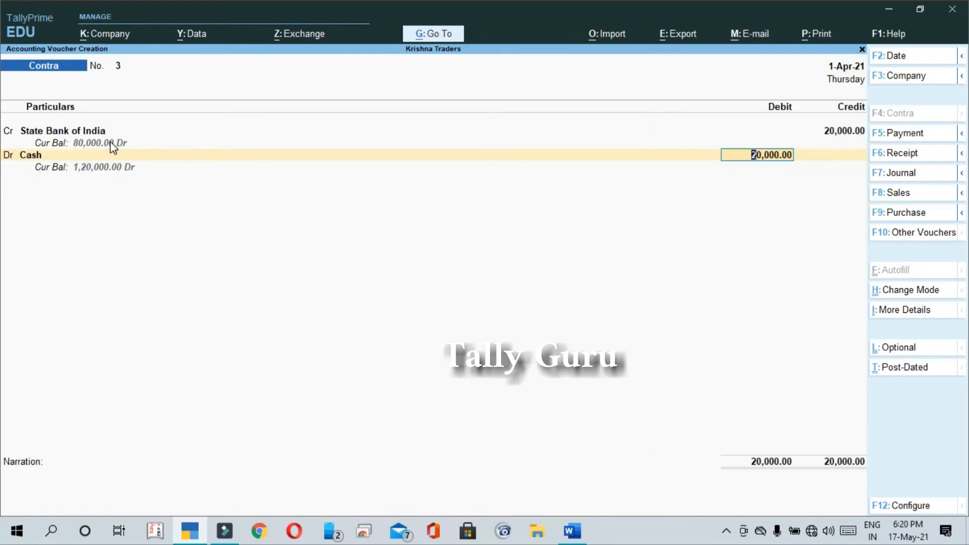
pyautogui.press('Return')
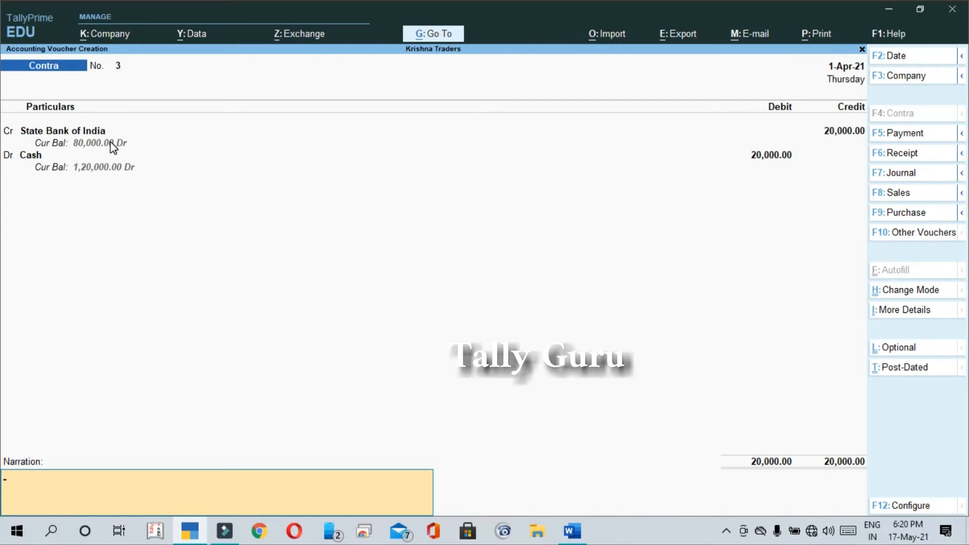
pyautogui.press('Return')
pyautogui.press('Return')
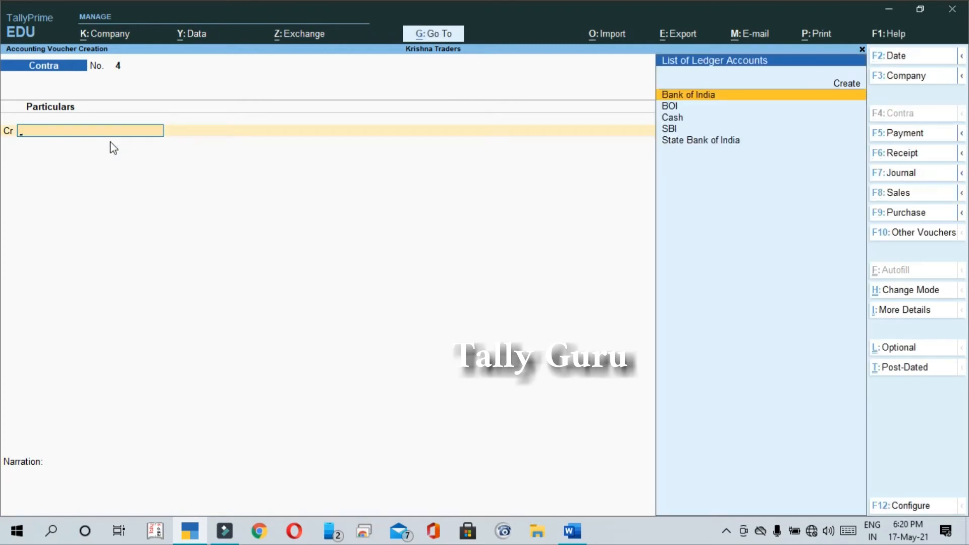
# Leave voucher creation, open the Balance Sheet and examine Cash-in-Hand and Bank Accounts under Current Assets.
pyautogui.press('Escape')
pyautogui.press('y')
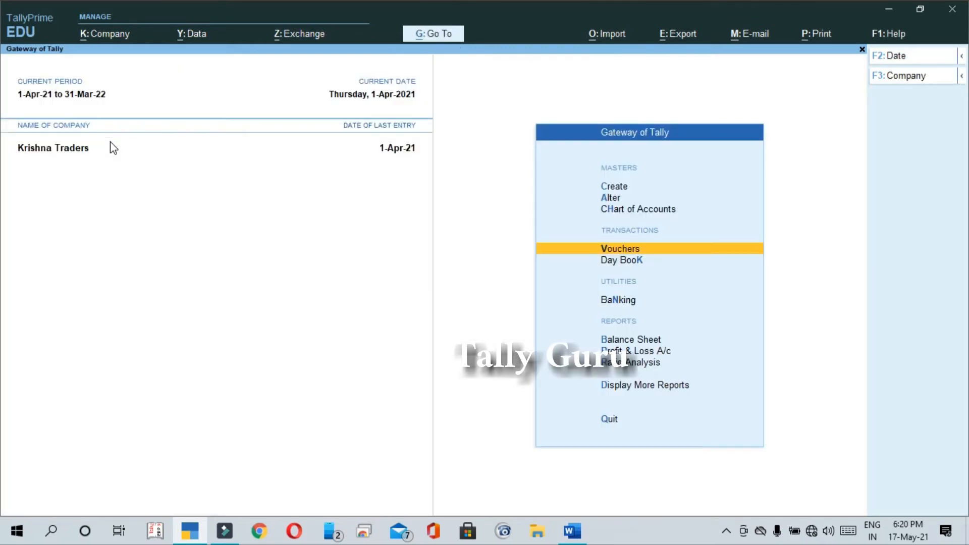
pyautogui.press('b')
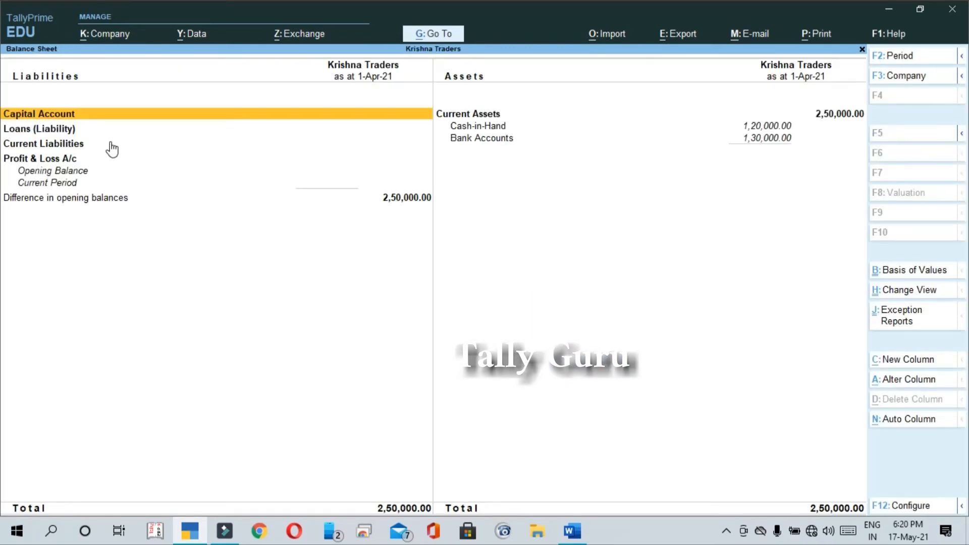
pyautogui.press('Right')
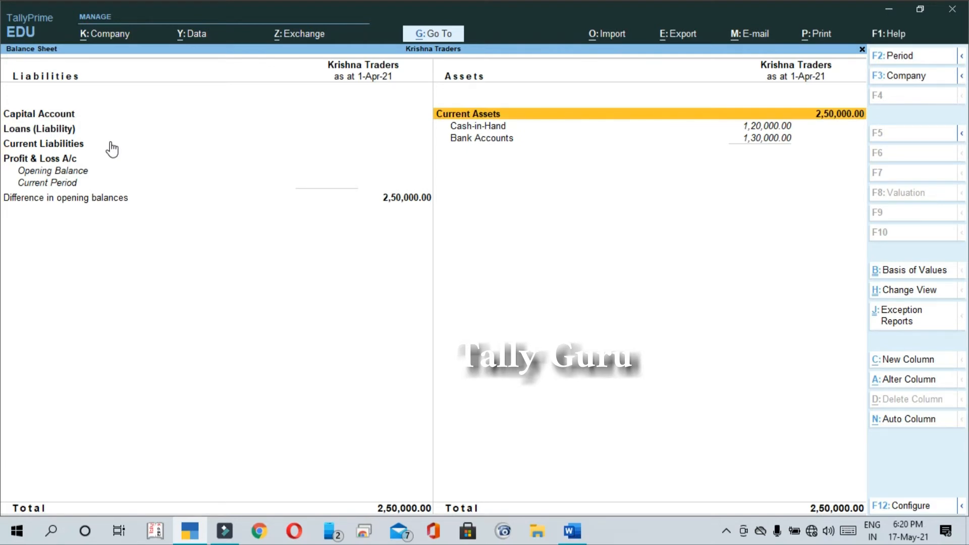
pyautogui.press('Down')
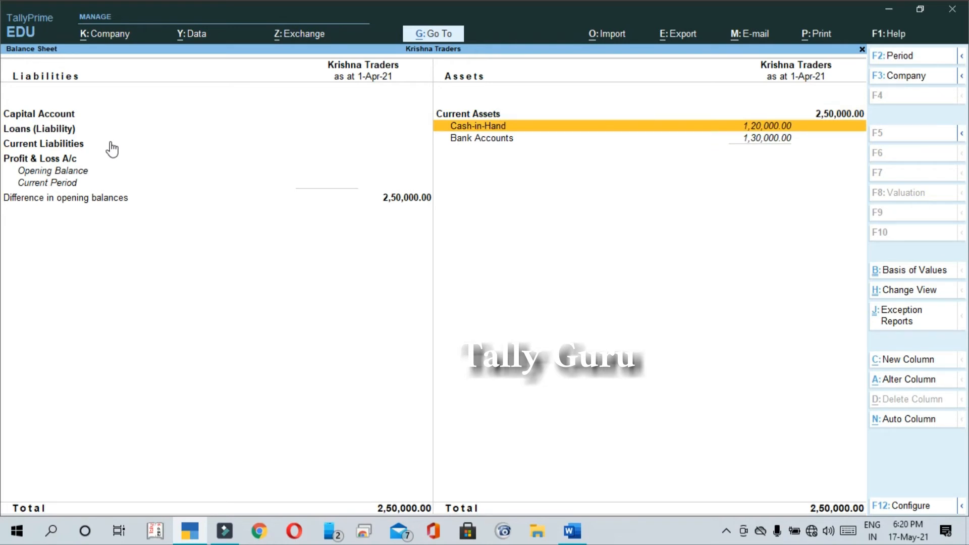
pyautogui.press('Down')
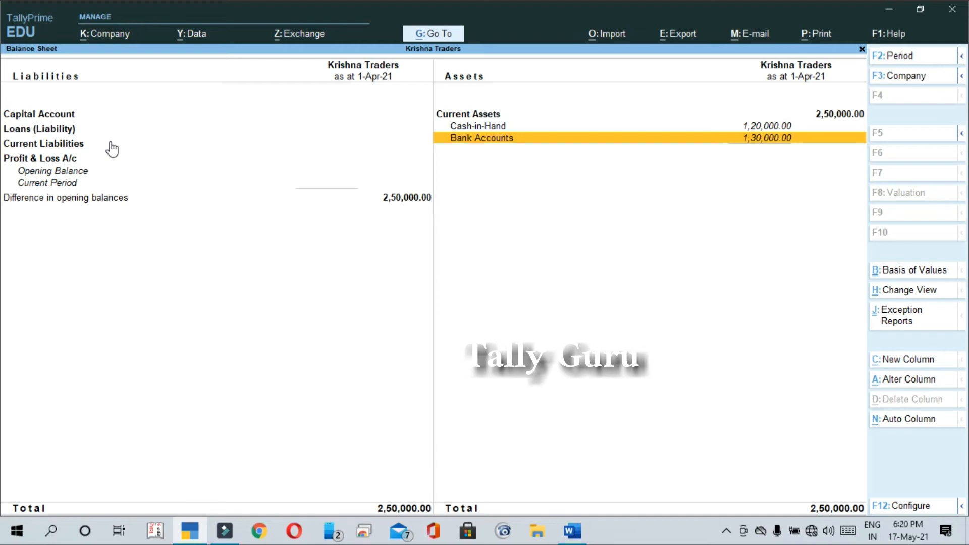
# Open the Bank Accounts group summary, check the Bank of India and State Bank of India closing balances, and return to the Gateway.
pyautogui.press('Return')
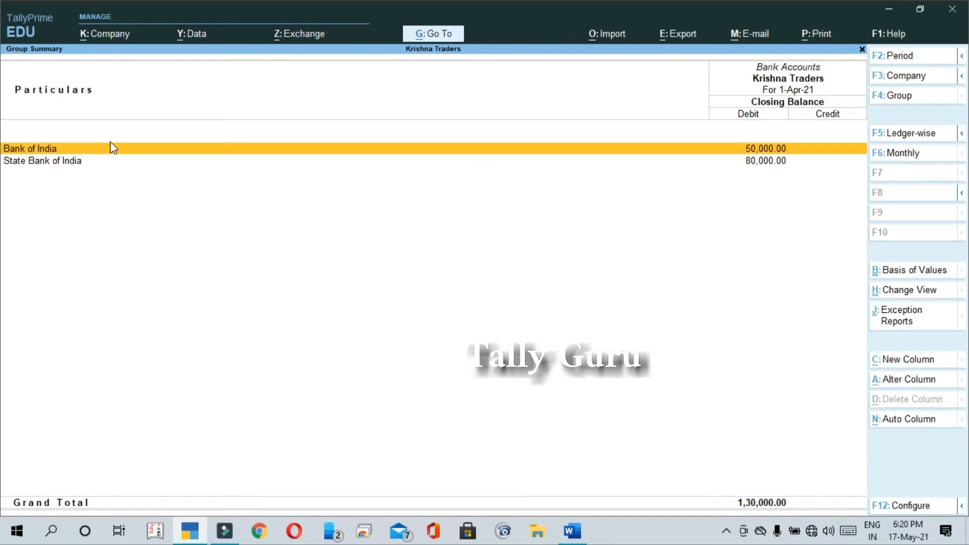
pyautogui.press('Down')
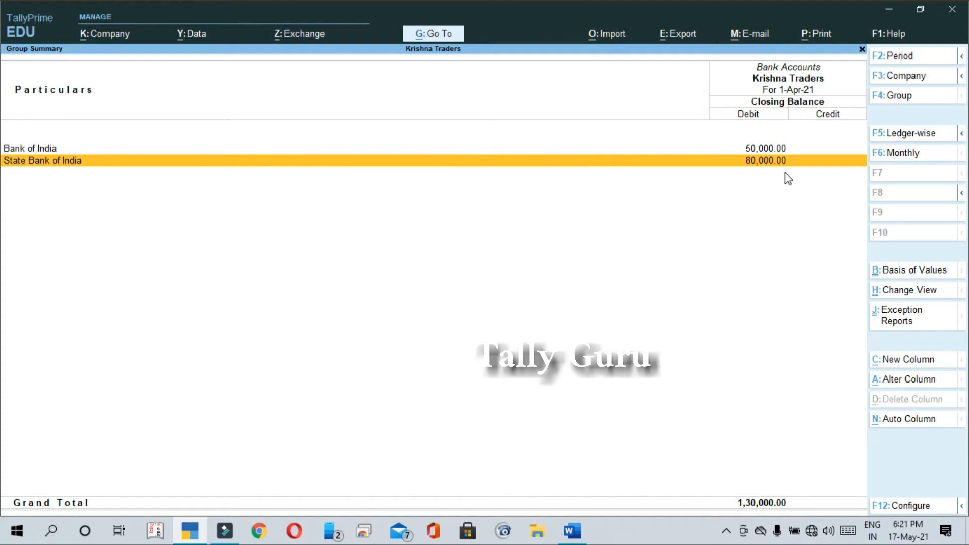
pyautogui.press('Escape')
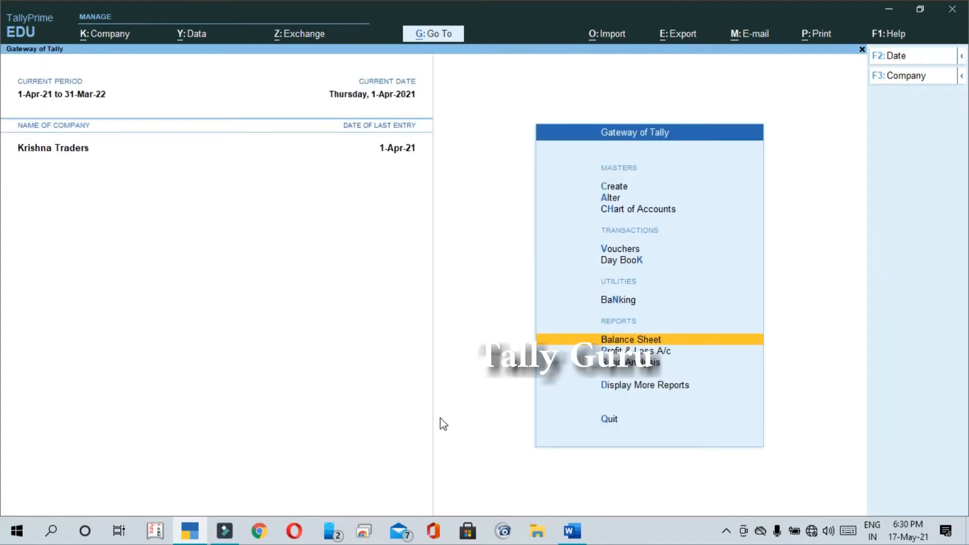
# Switch to Word and examine the Cash and Bank of India particulars of withdrawal example ii.
pyautogui.hotkey('alt', 'Tab')
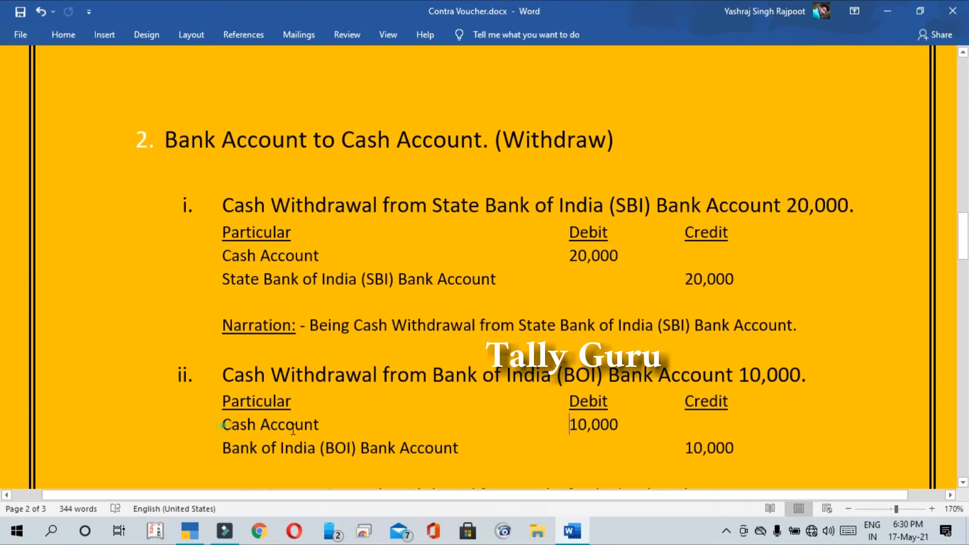
pyautogui.moveTo(222, 427); pyautogui.dragTo(344, 436)
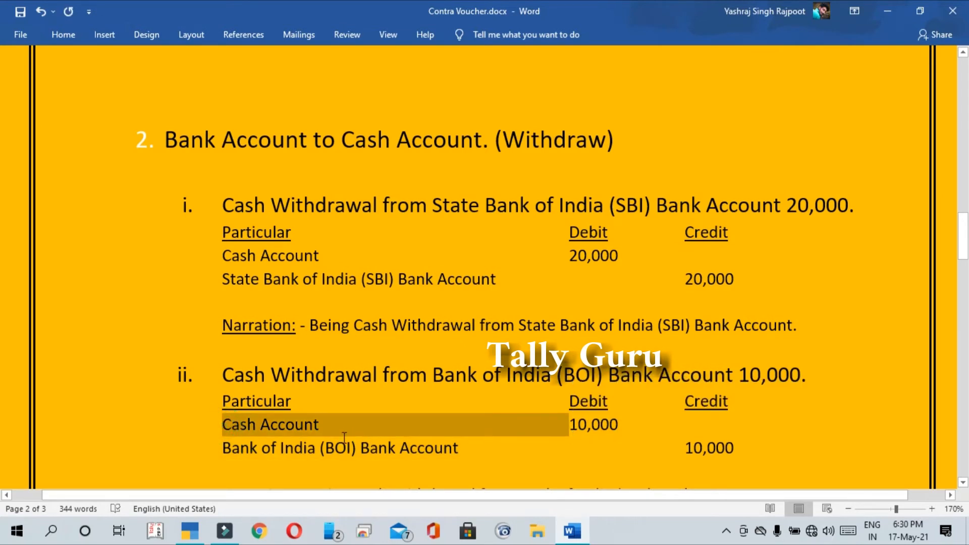
pyautogui.click(263, 448)
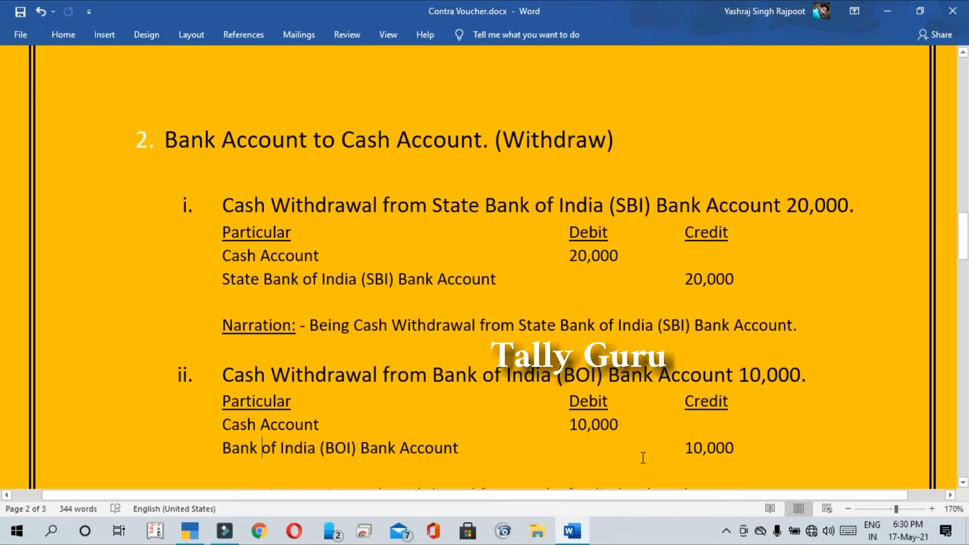
# Switch back to TallyPrime and credit Bank of India with 10000 in a new contra voucher.
pyautogui.hotkey('alt', 'Tab')
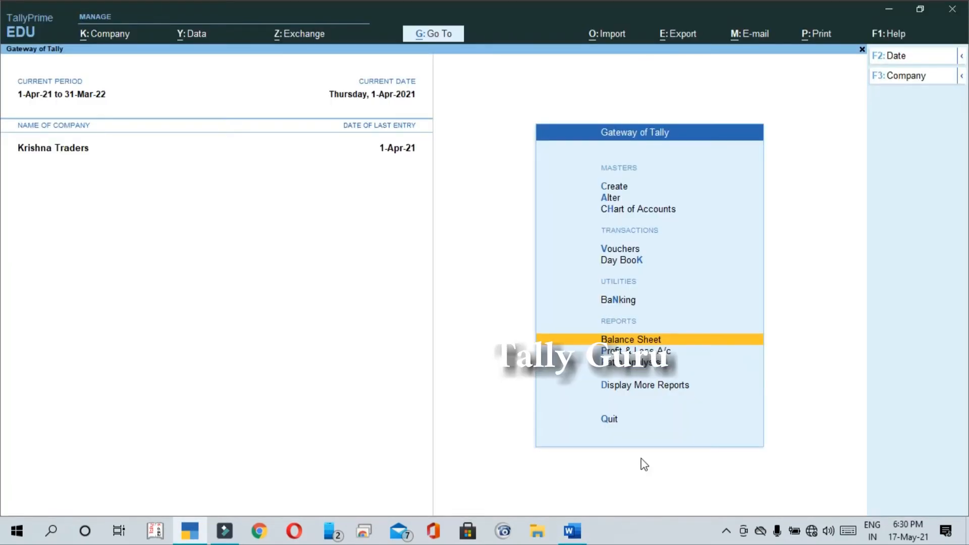
pyautogui.press('Up')
pyautogui.press('Up')
pyautogui.press('Up')
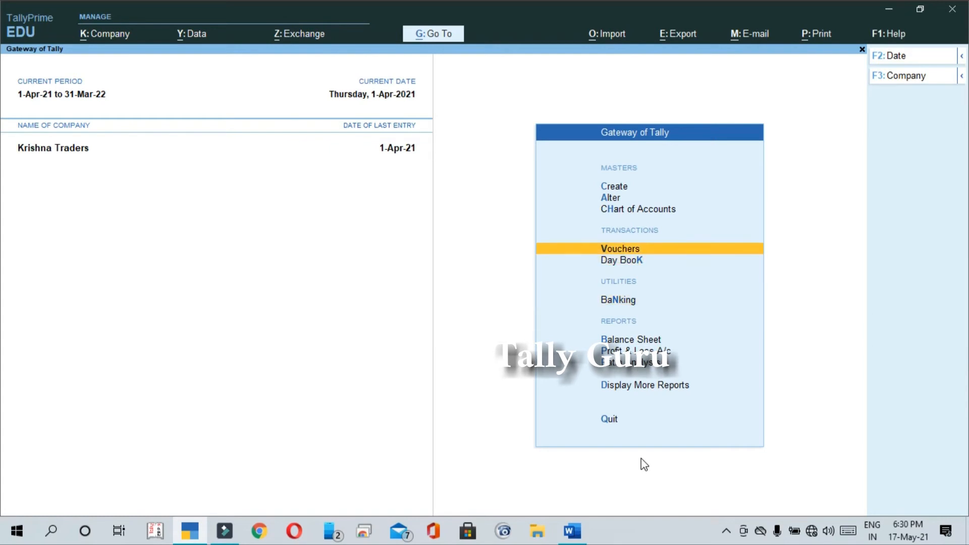
pyautogui.press('Return')
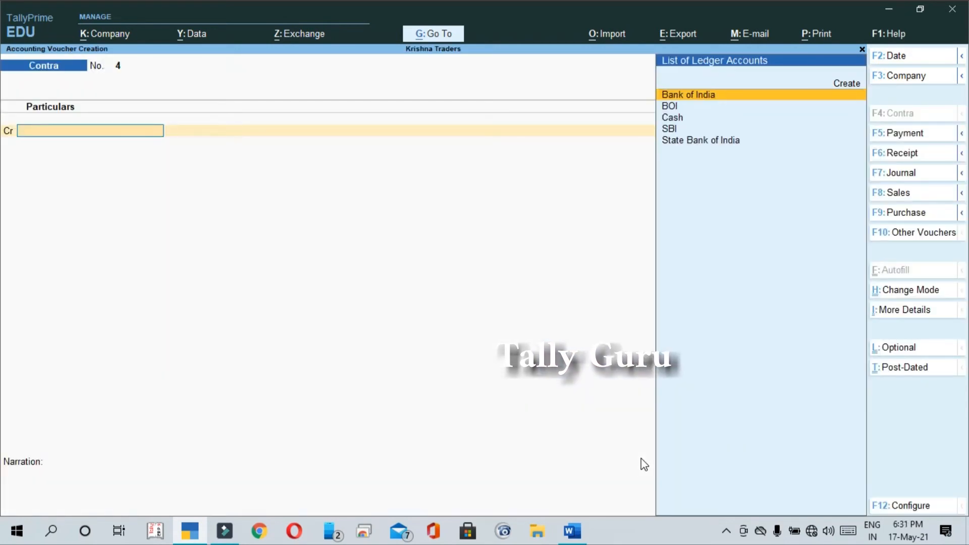
pyautogui.press('Return')
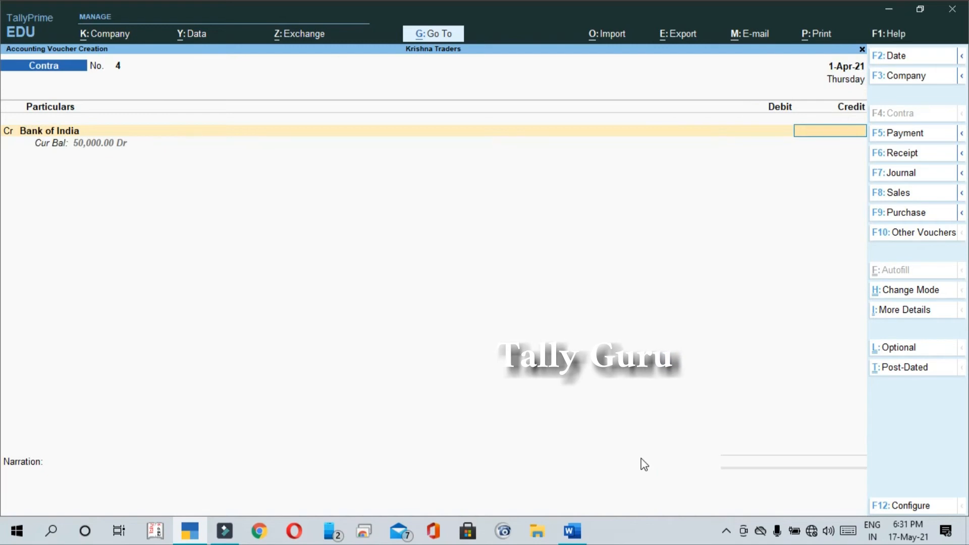
pyautogui.write('10000')
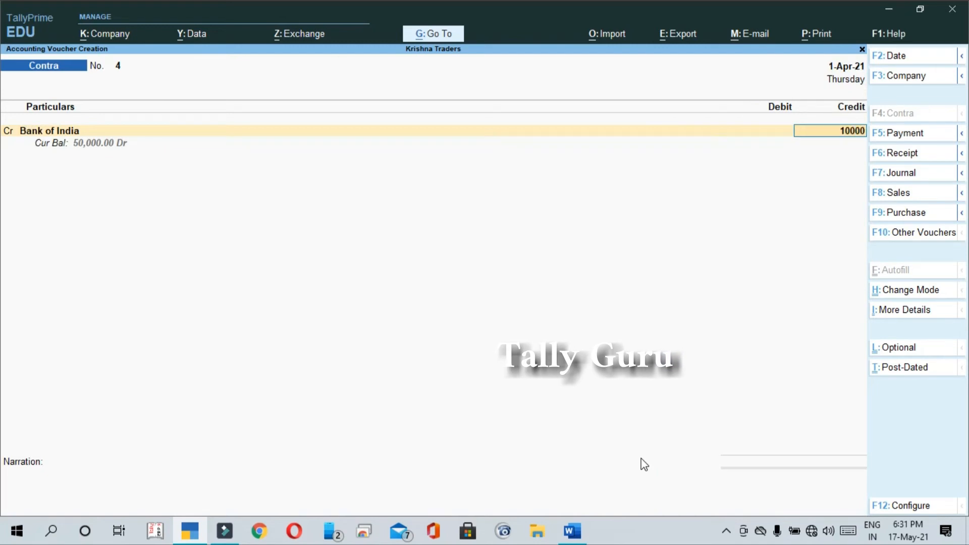
# Allocate the Bank of India amount as a Cheque transaction, leaving the instrument number blank.
pyautogui.press('Return')
pyautogui.press('Return')
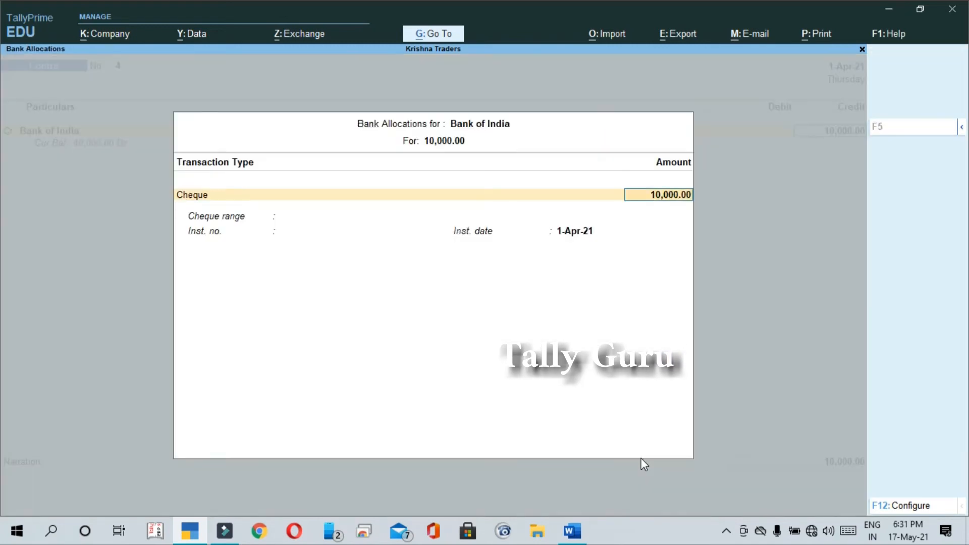
pyautogui.press('Return')
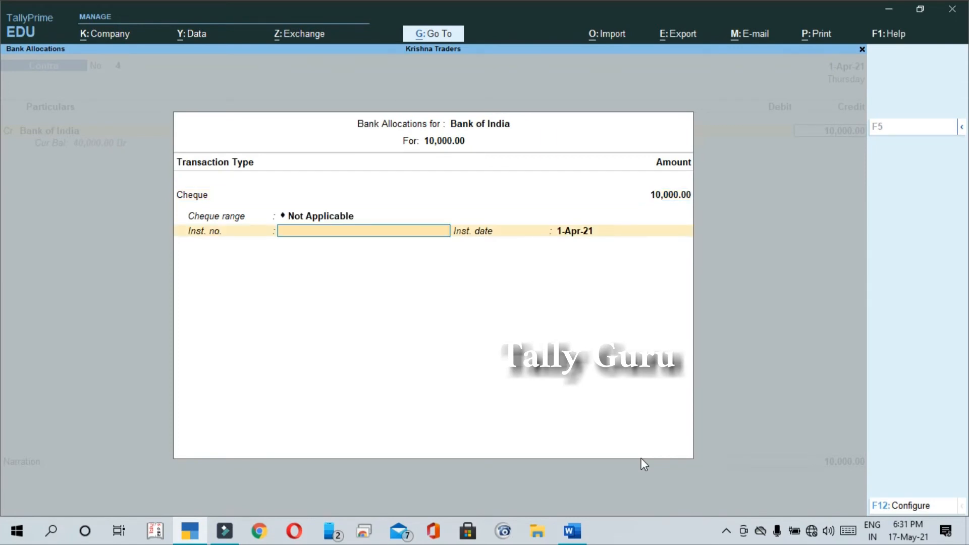
pyautogui.press('Return')
pyautogui.press('Return')
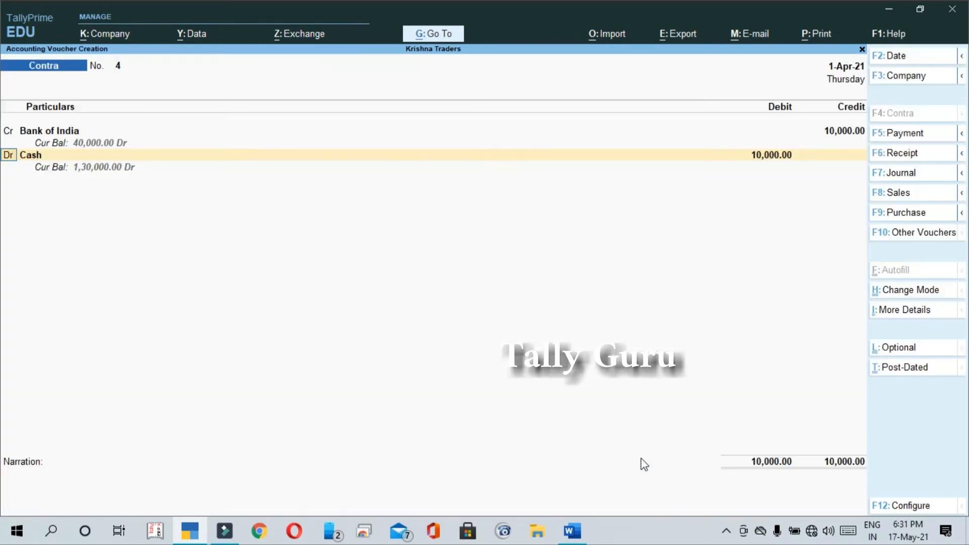
# Debit Cash with 10,000 in the Bank of India contra voucher and save it without a narration.
pyautogui.press('Return')
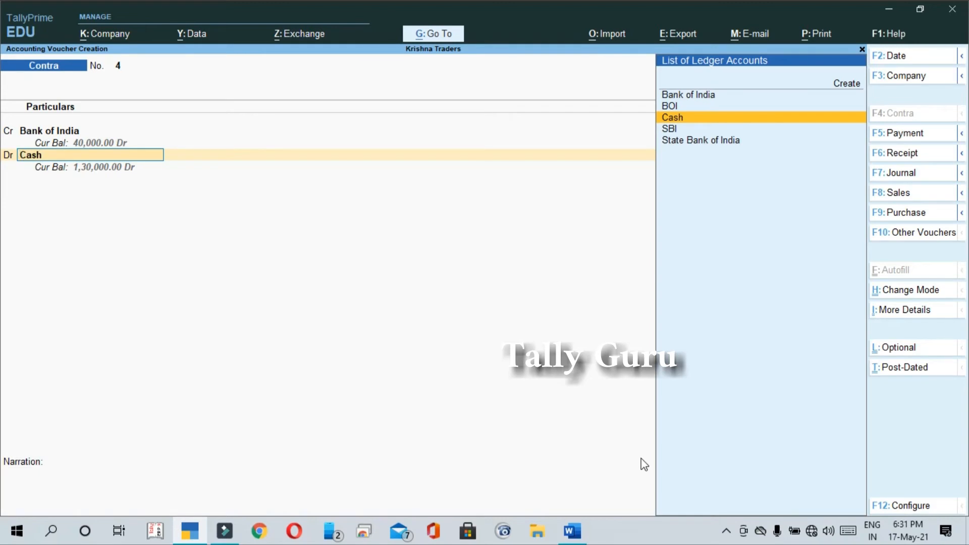
pyautogui.press('Return')
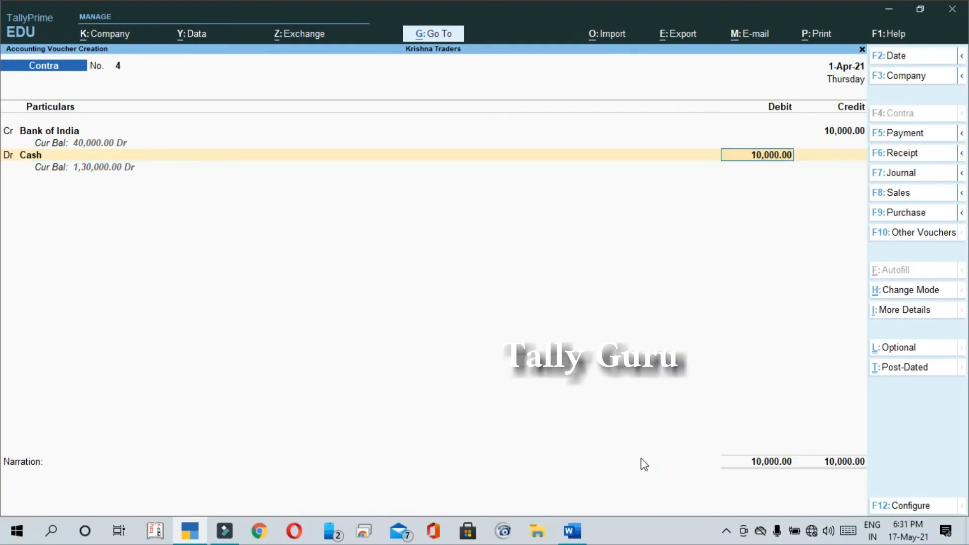
pyautogui.press('Return')
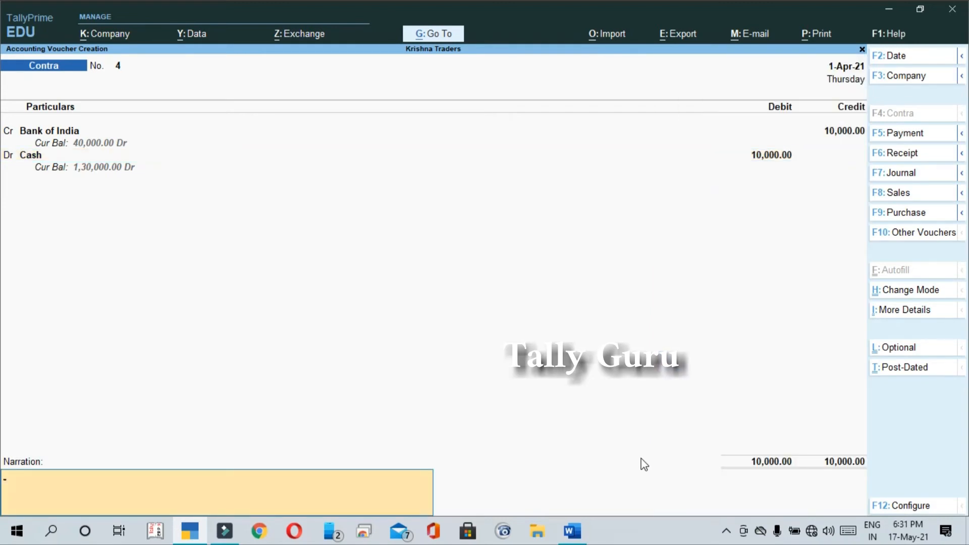
pyautogui.press('Return')
pyautogui.press('Return')
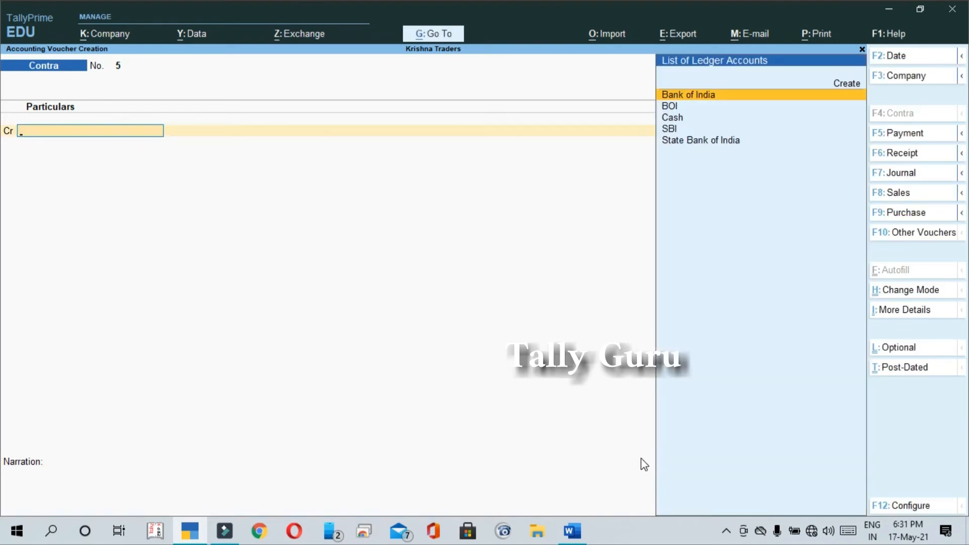
# Reopen the Balance Sheet and expand Current Assets to check the updated cash and bank account balances.
pyautogui.press('Escape')
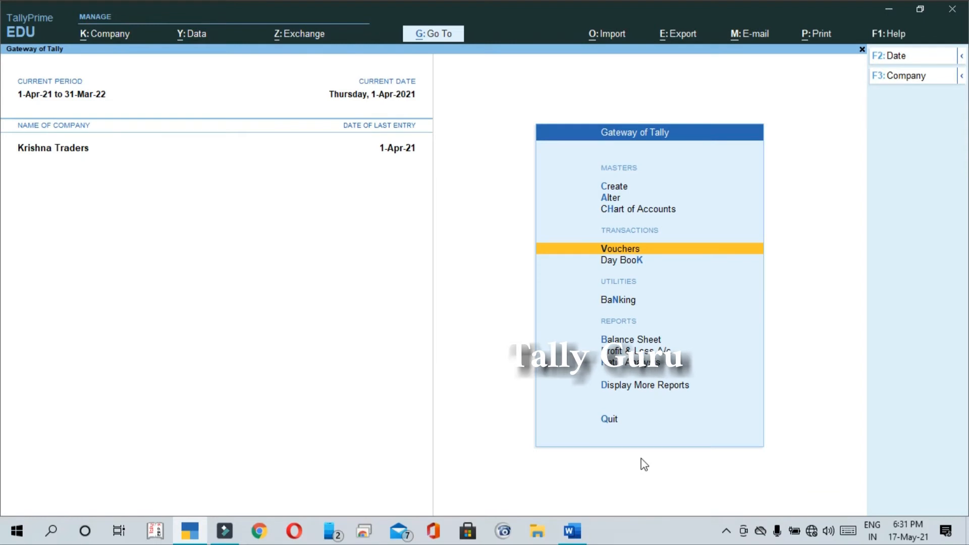
pyautogui.press('Down')
pyautogui.press('Down')
pyautogui.press('Down')
pyautogui.press('Return')
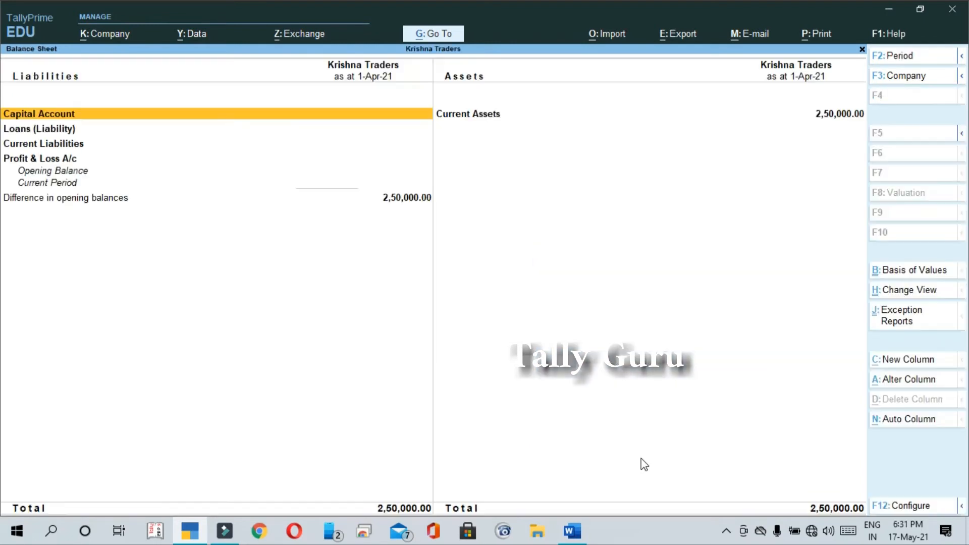
pyautogui.press('Right')
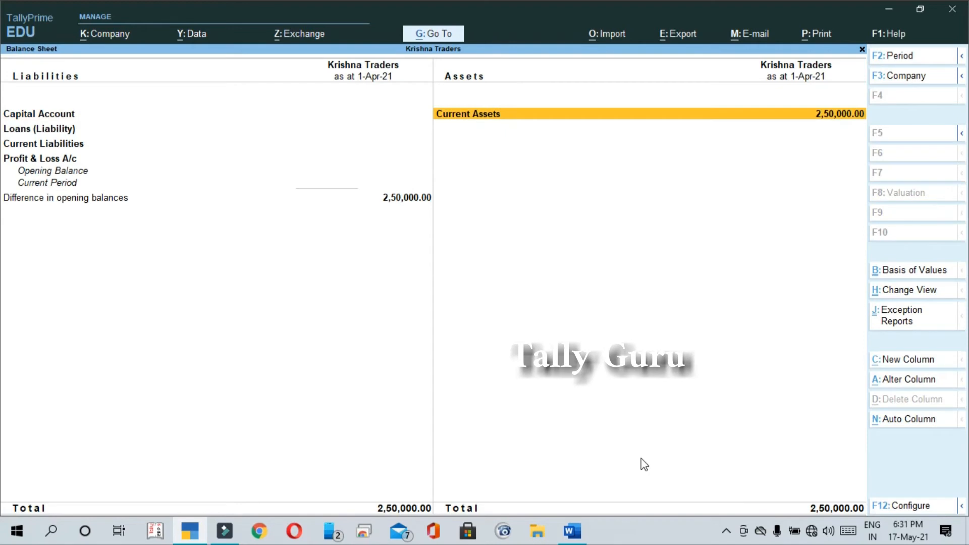
pyautogui.hotkey('shift', 'Return')
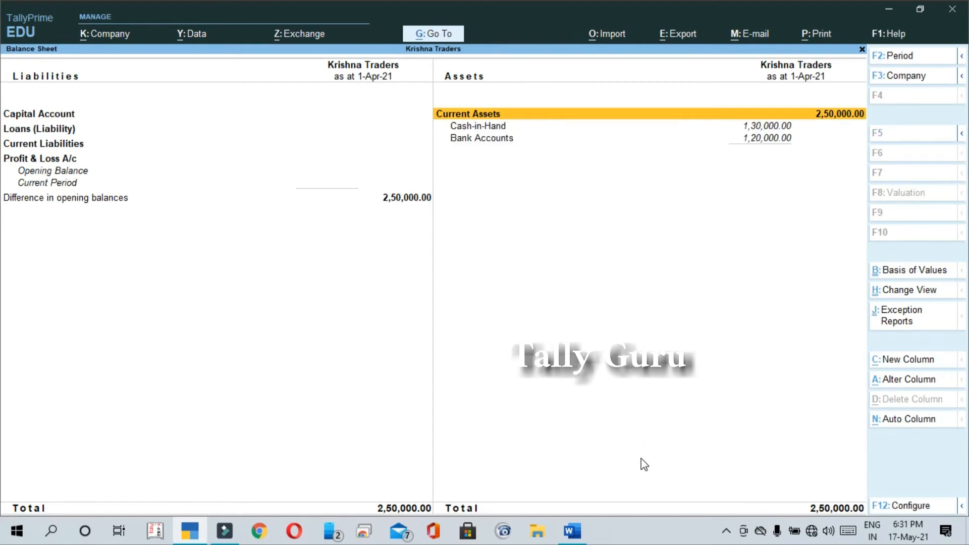
pyautogui.press('Down')
pyautogui.press('Down')
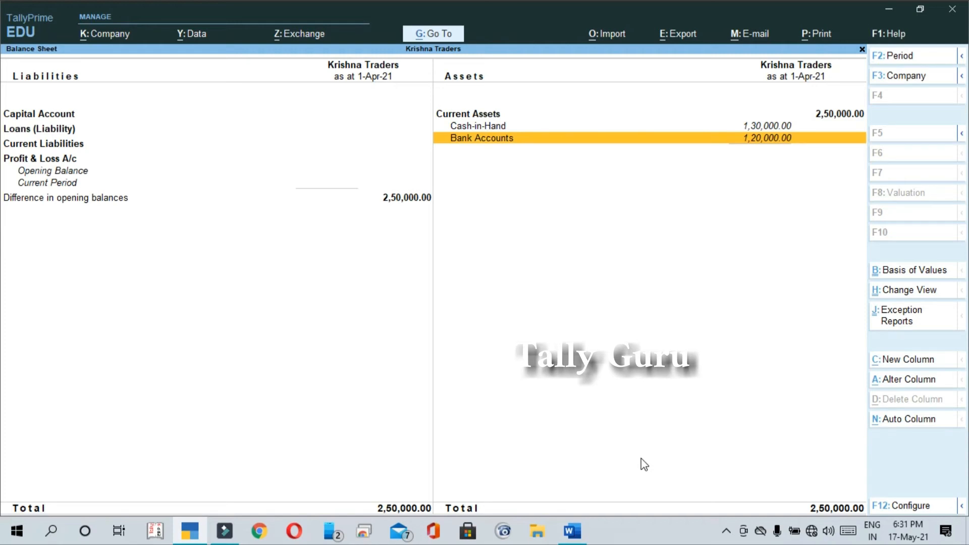
# Open the Bank Accounts group from the Balance Sheet to check each bank's closing balance, and return to the Gateway of Tally.
pyautogui.press('Up')
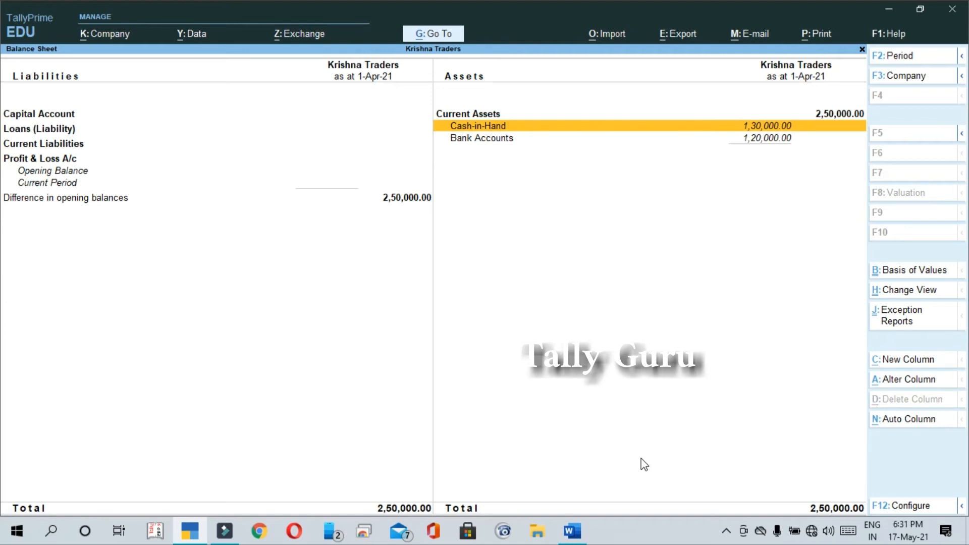
pyautogui.press('Down')
pyautogui.press('Return')
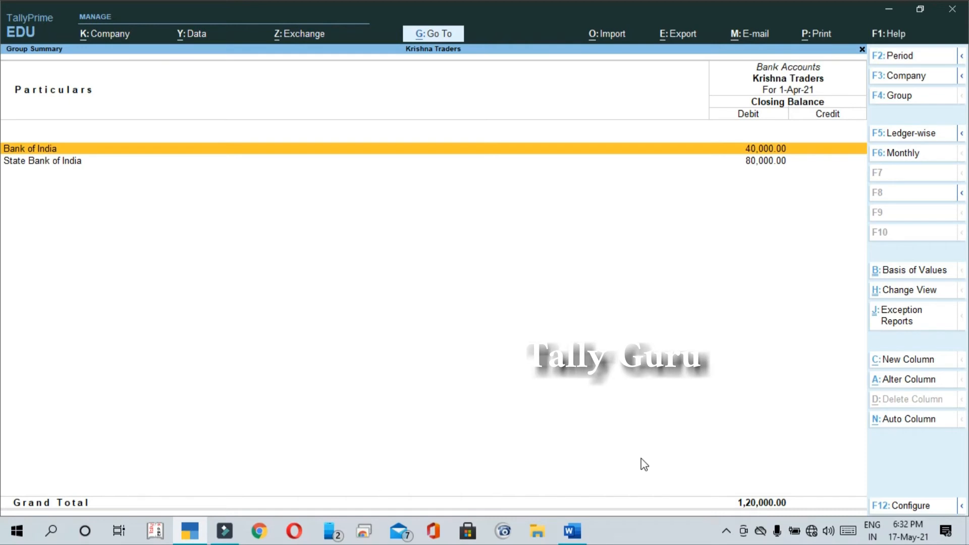
pyautogui.press('Escape')
pyautogui.press('Escape')
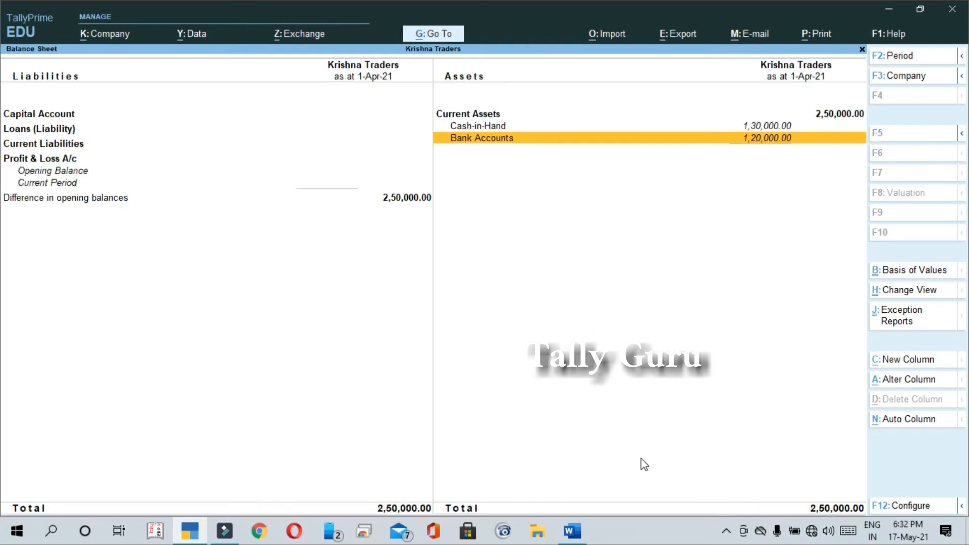
# Open the Trial Balance from the additional reports and expand Current Assets to review the cash and bank account balances.
pyautogui.press('Down')
pyautogui.press('Down')
pyautogui.press('Down')
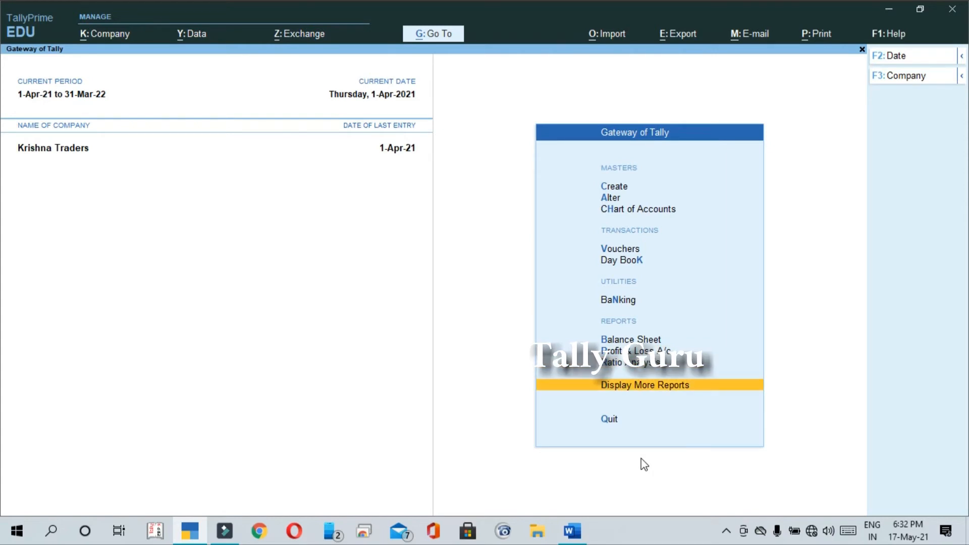
pyautogui.press('Return')
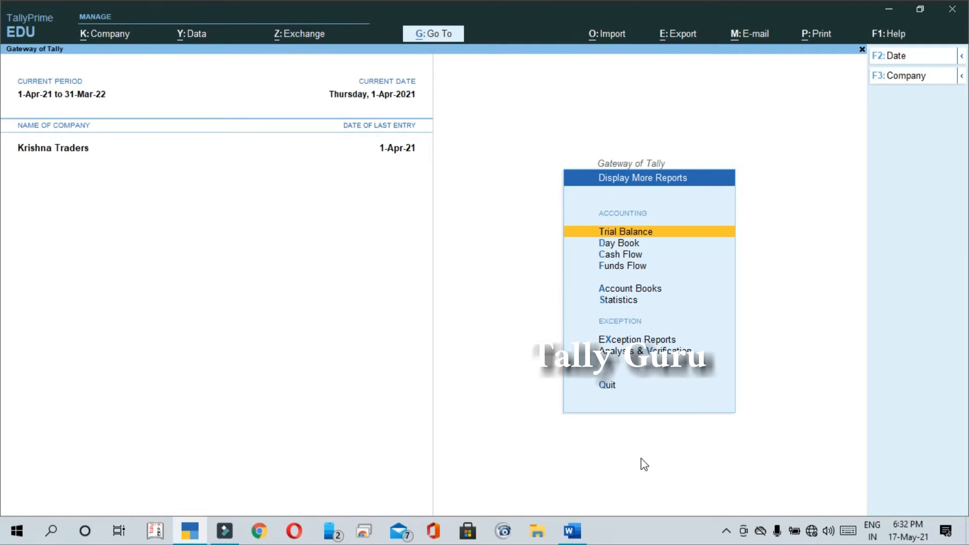
pyautogui.press('Return')
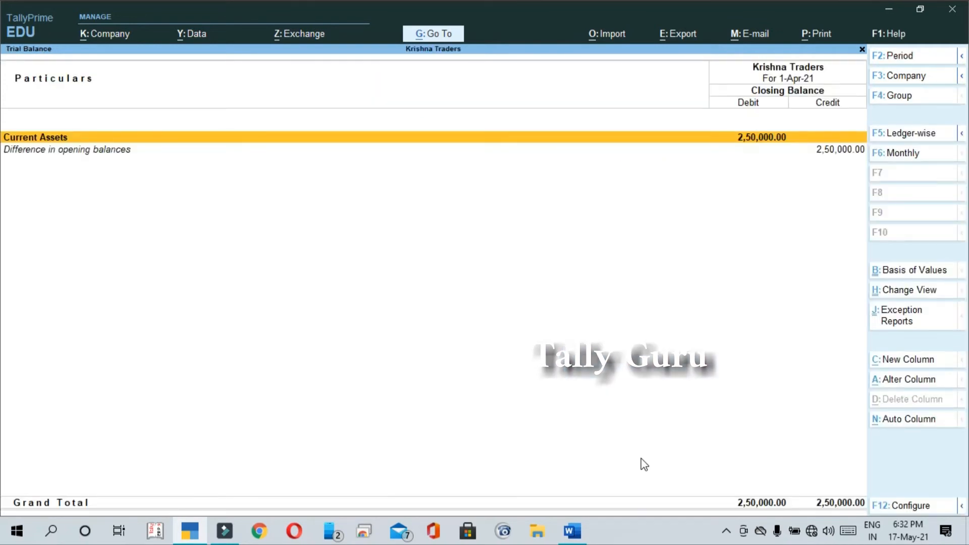
pyautogui.hotkey('shift', 'Return')
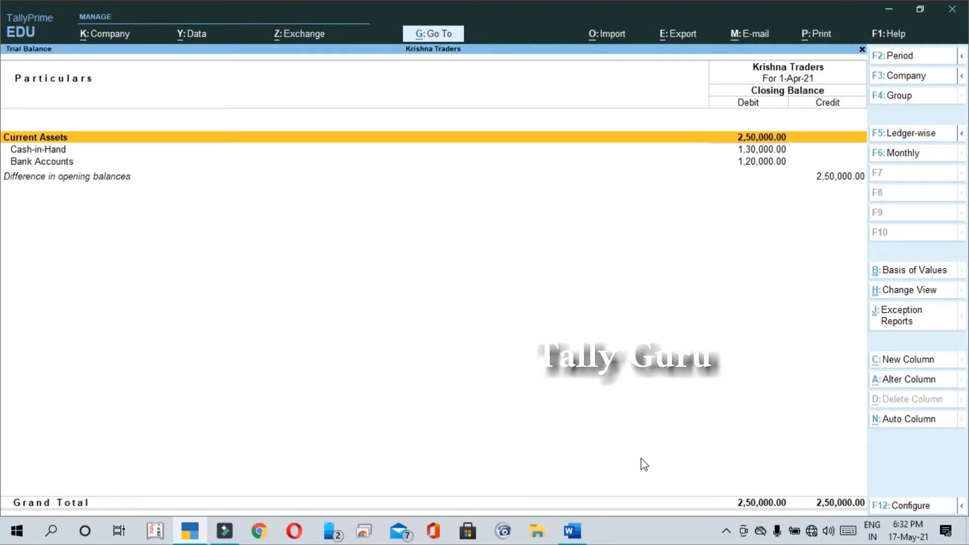
pyautogui.press('Down')
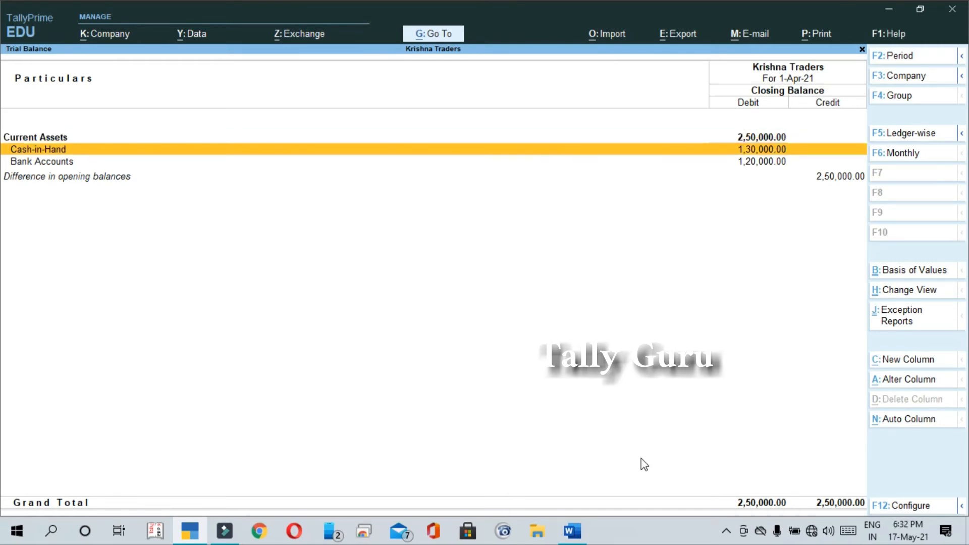
pyautogui.press('Down')
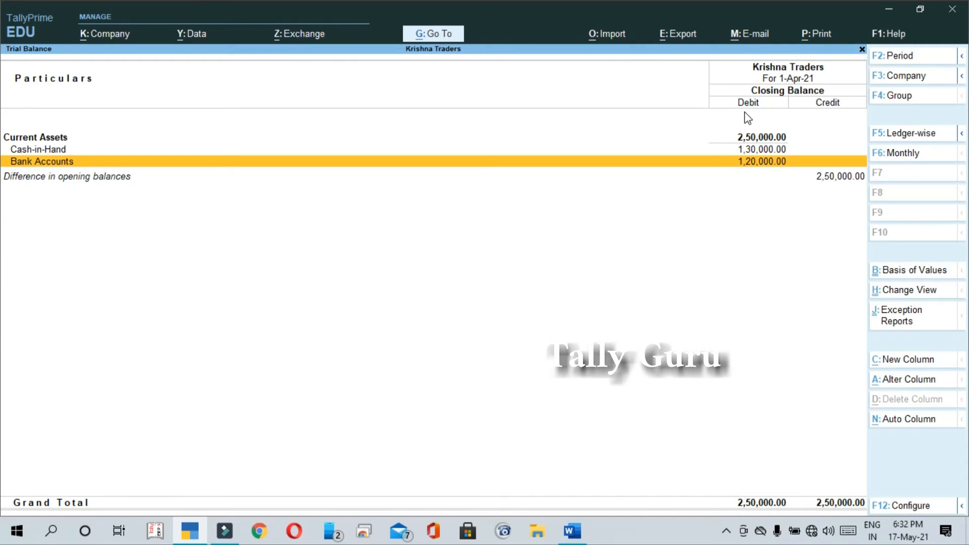
pyautogui.press('Escape')
# Open the Day Book and go through the recorded contra vouchers down to the Bank of India entry.
pyautogui.press('Down')
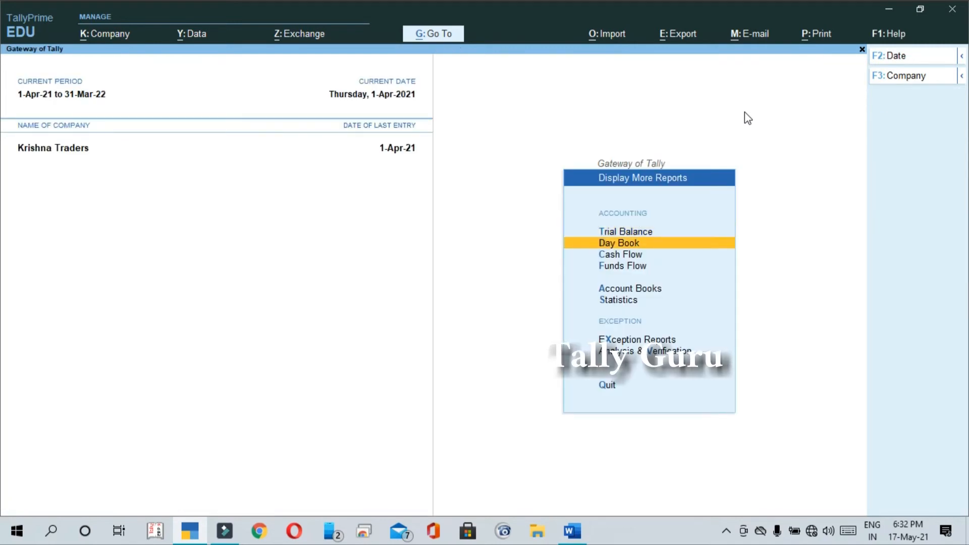
pyautogui.press('Return')
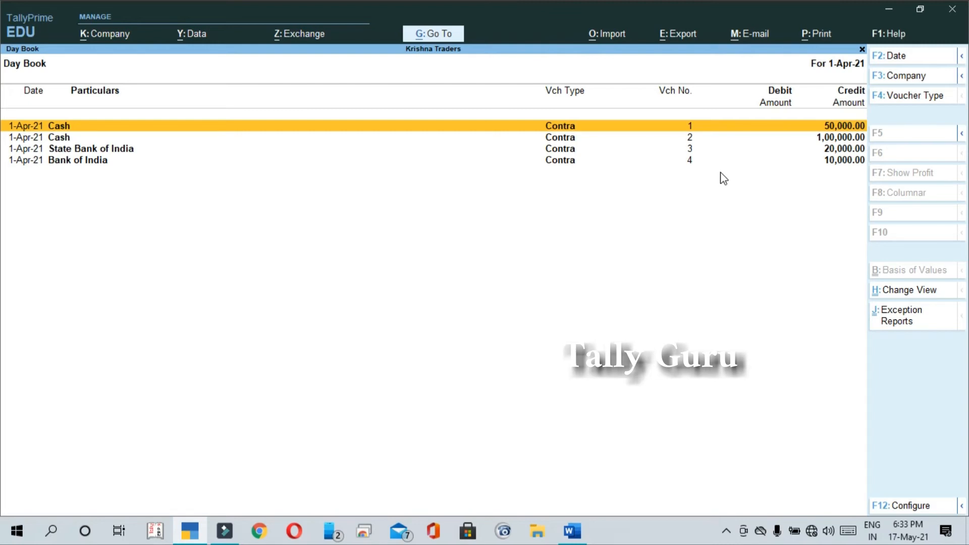
pyautogui.press('Down')
pyautogui.press('Down')
pyautogui.press('Down')
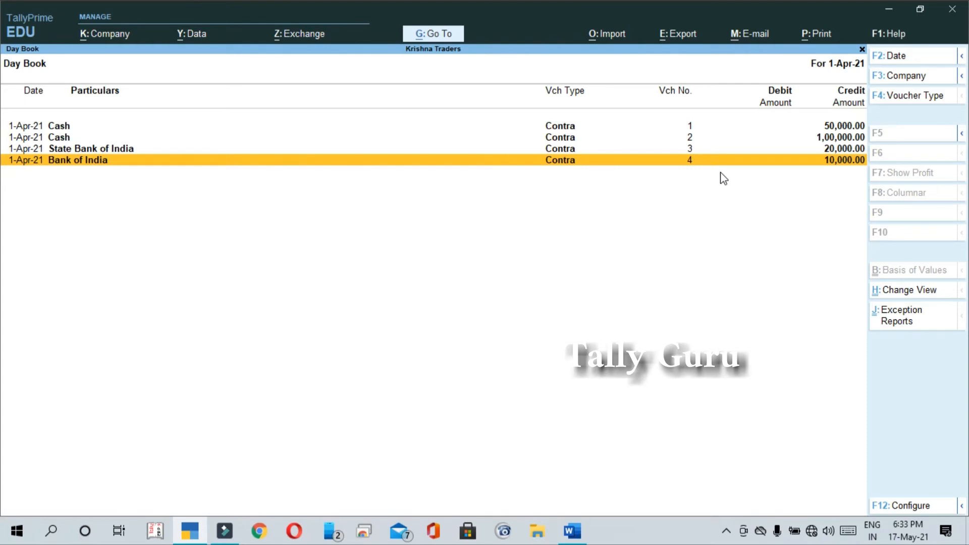
# Try changing the Bank of India credit in contra voucher 4 to 20000, and quit the alteration without saving.
pyautogui.press('Return')
pyautogui.press('Return')
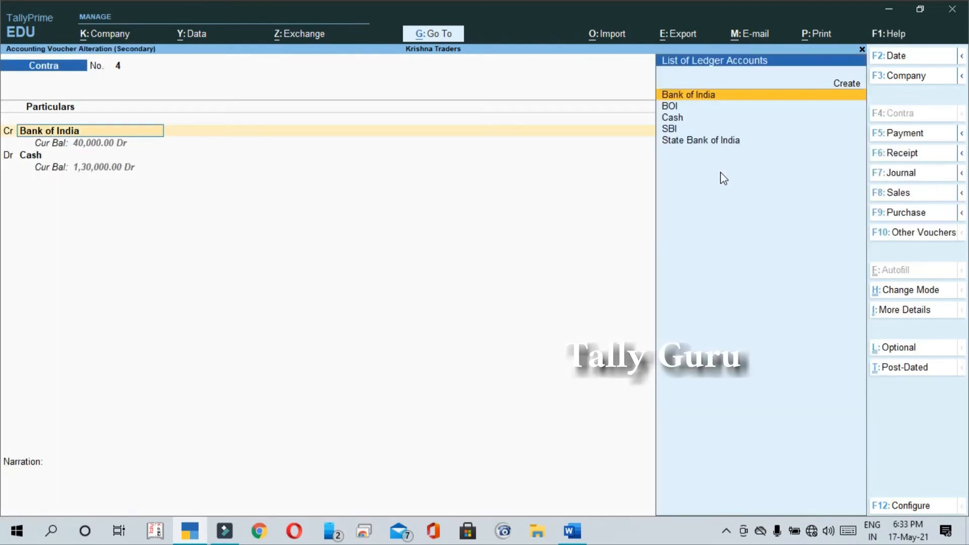
pyautogui.press('Return')
pyautogui.press('Return')
pyautogui.press('Escape')
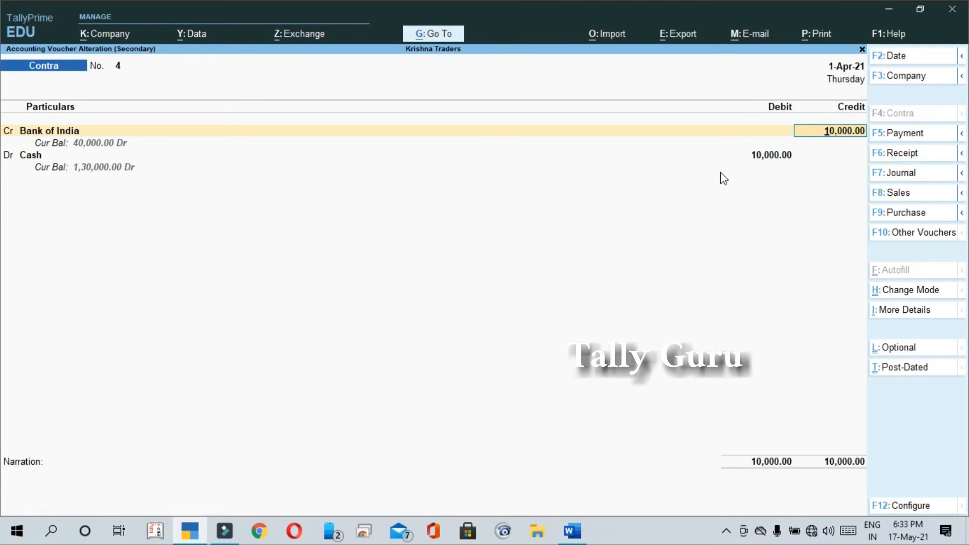
pyautogui.write('20000')
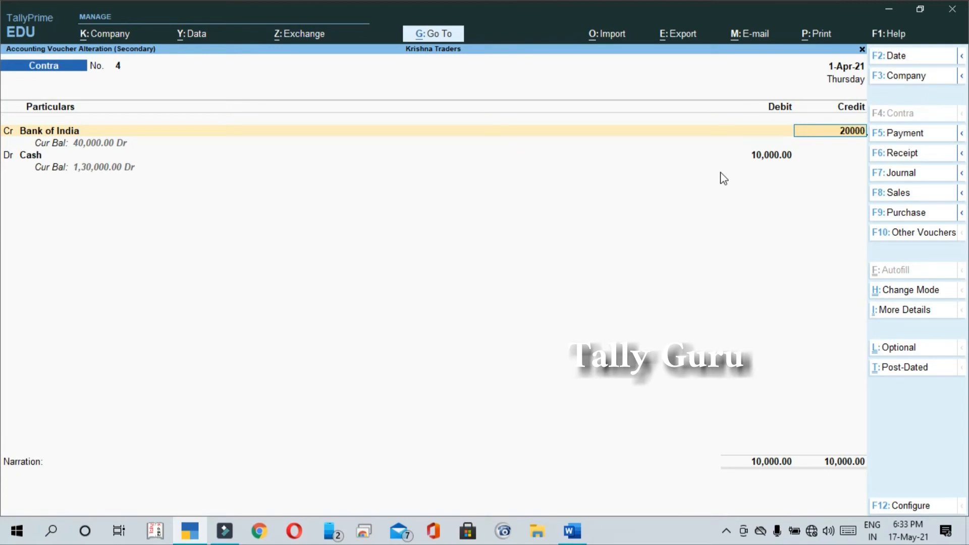
pyautogui.press('Return')
pyautogui.press('Return')
pyautogui.press('Return')
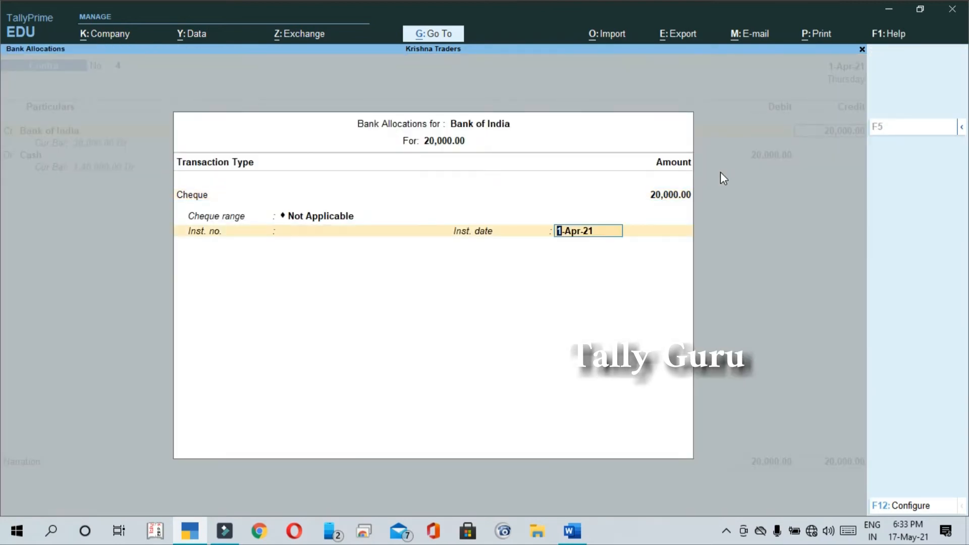
pyautogui.press('Return')
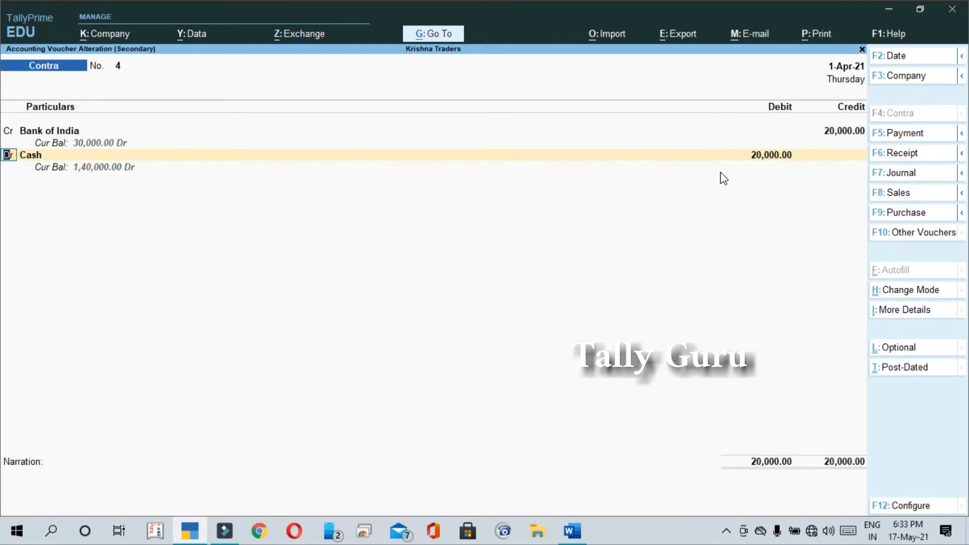
pyautogui.press('Escape')
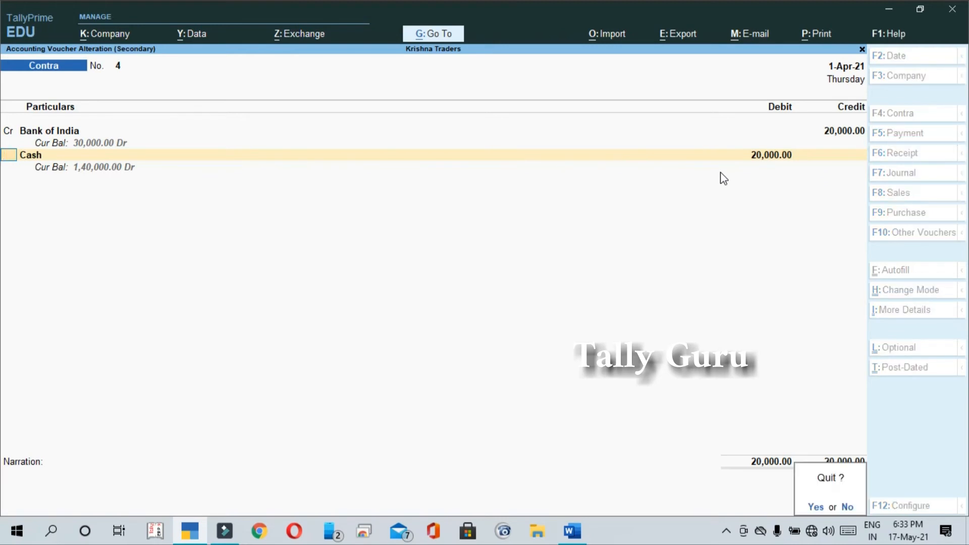
pyautogui.press('y')
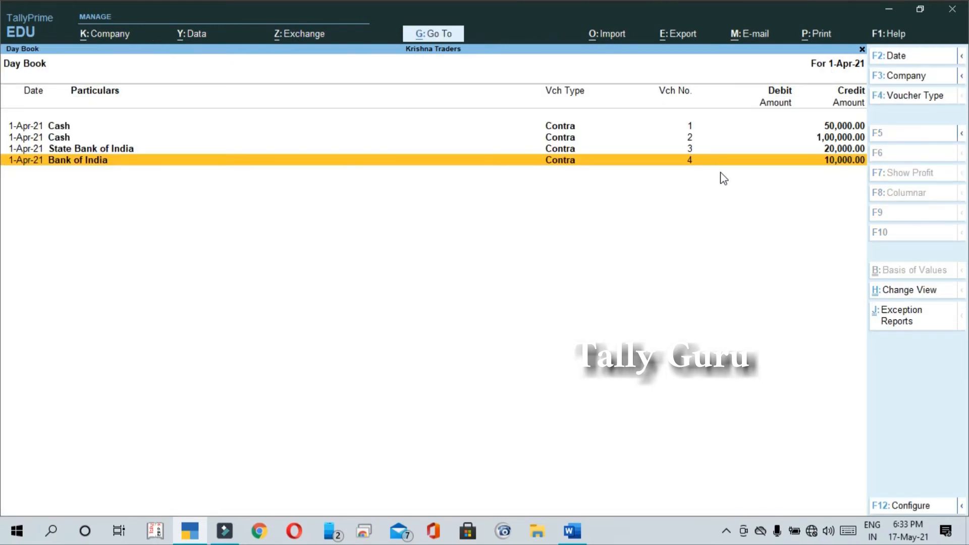
# Open the Cash/Bank Books summary from Account Books and review the Cash, Bank of India and State Bank of India balances.
pyautogui.press('Escape')
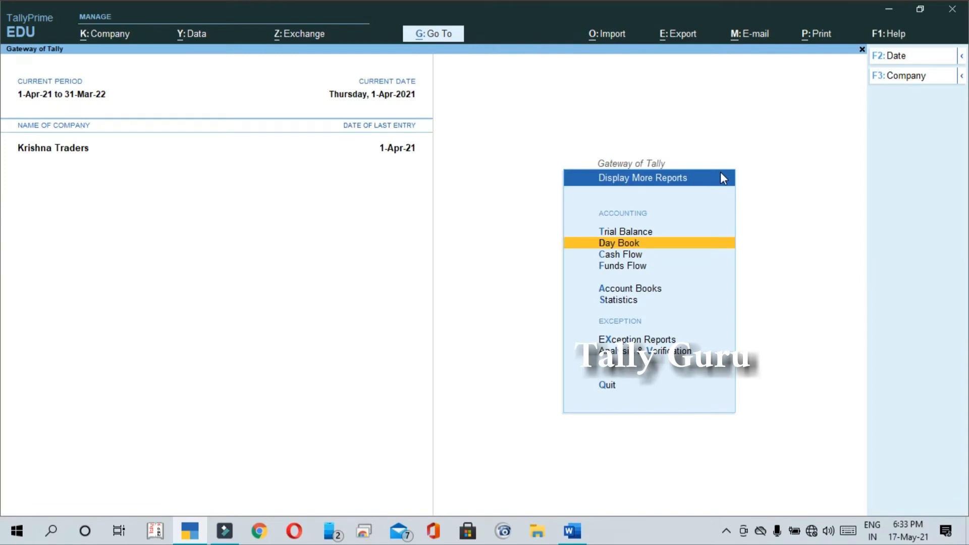
pyautogui.press('Down')
pyautogui.press('Down')
pyautogui.press('Down')
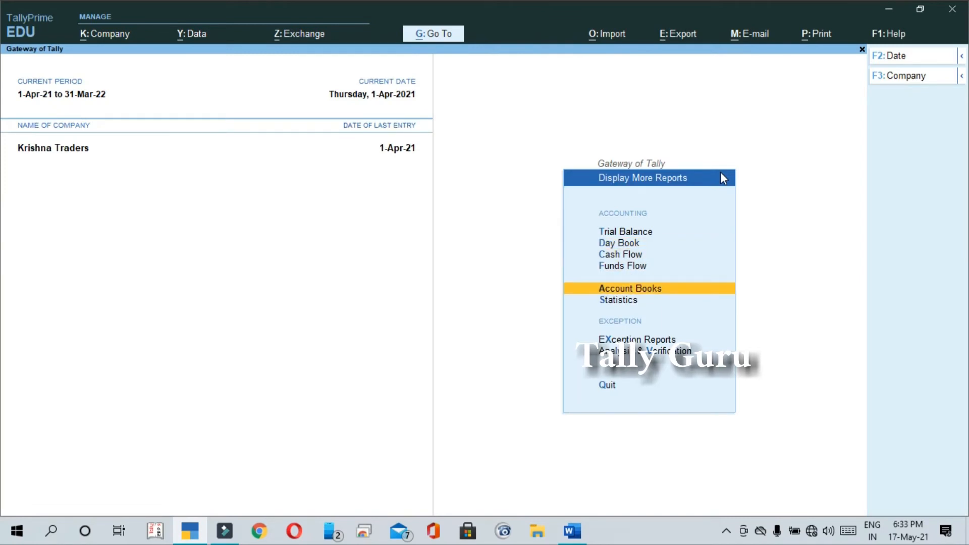
pyautogui.press('Return')
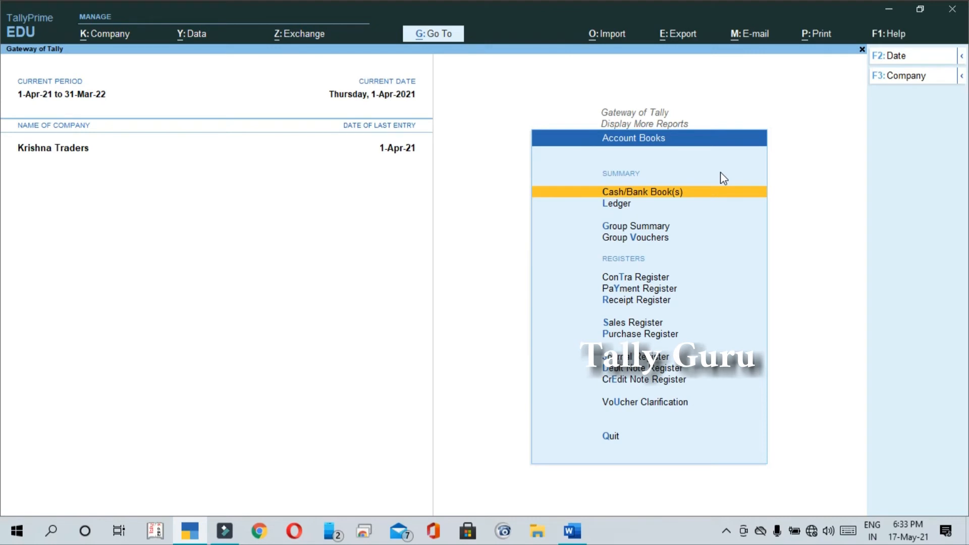
pyautogui.press('Return')
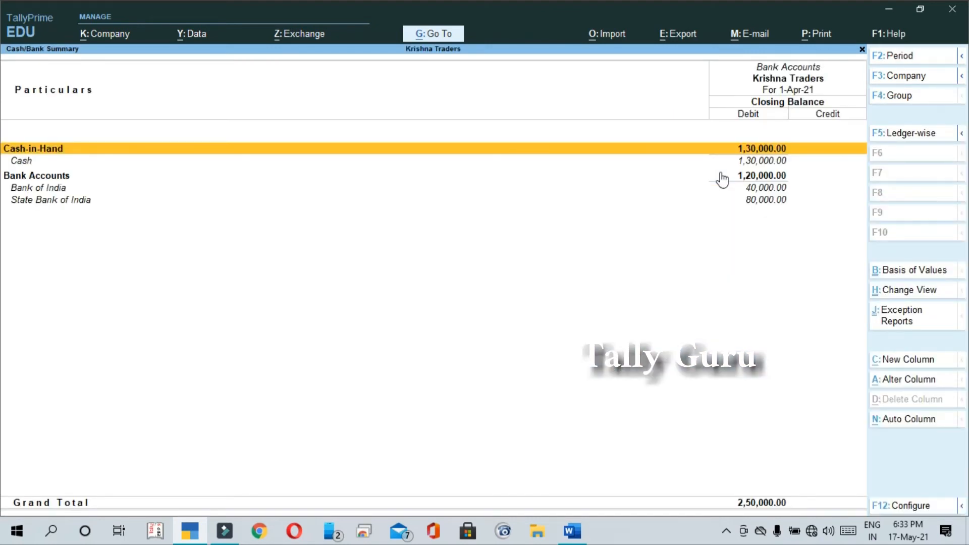
pyautogui.press('Down')
pyautogui.press('Up')
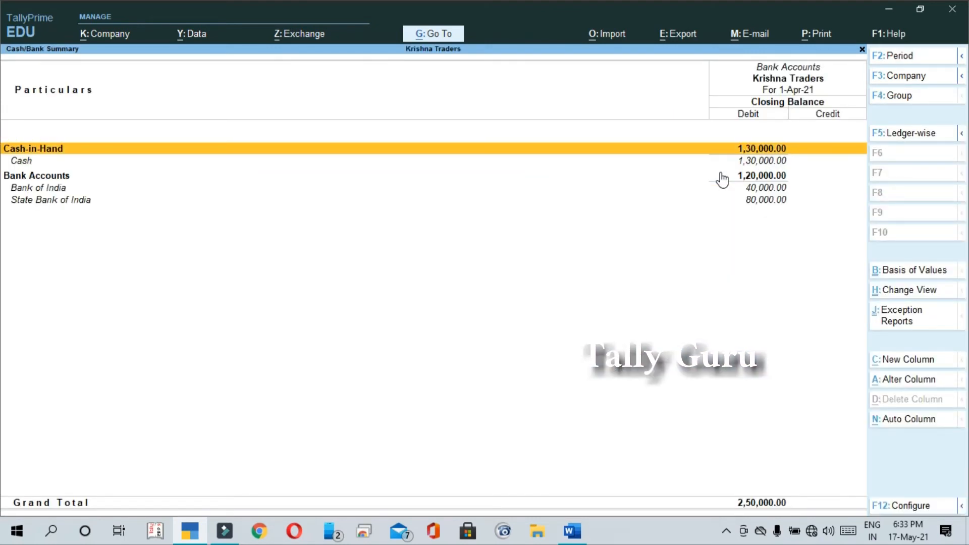
pyautogui.press('Down')
pyautogui.press('Down')
pyautogui.press('Down')
pyautogui.press('Up')
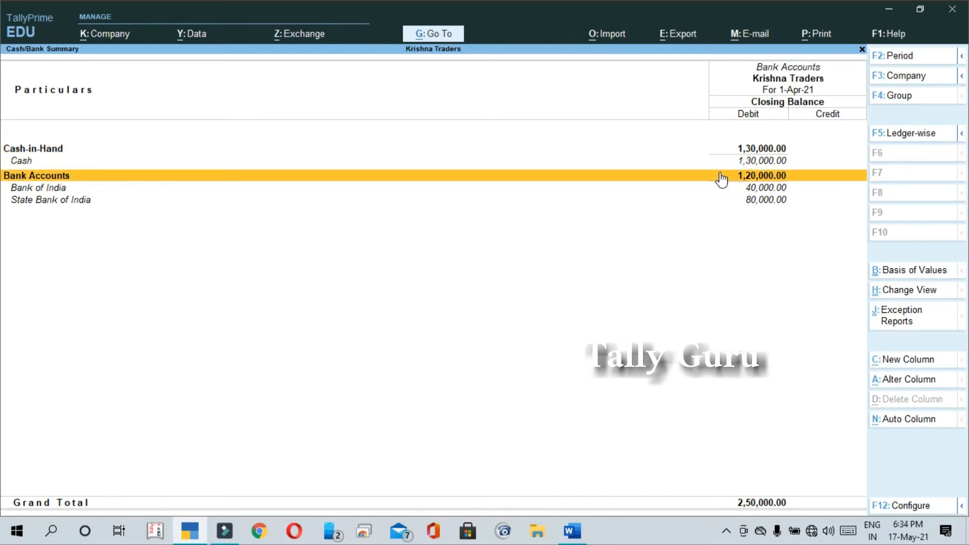
pyautogui.press('Down')
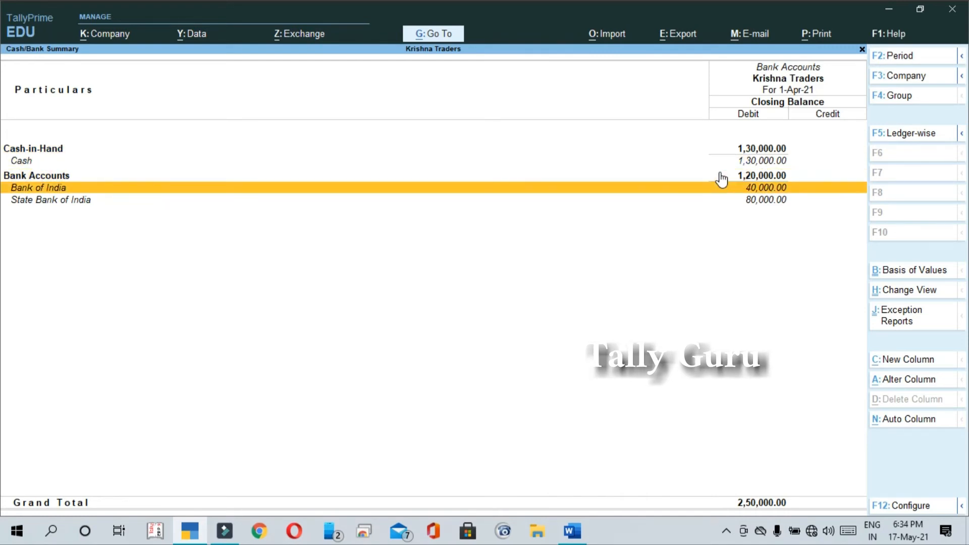
pyautogui.press('Down')
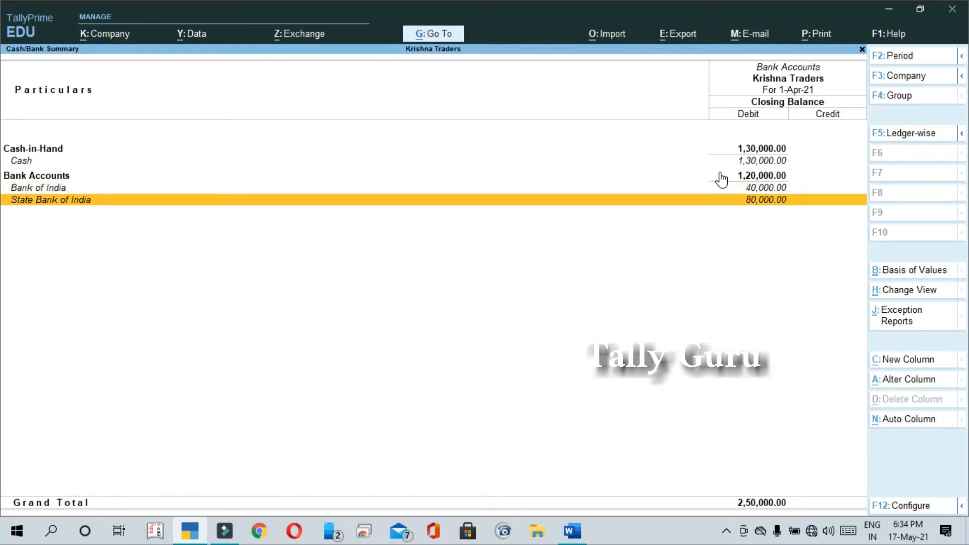
pyautogui.press('Up')
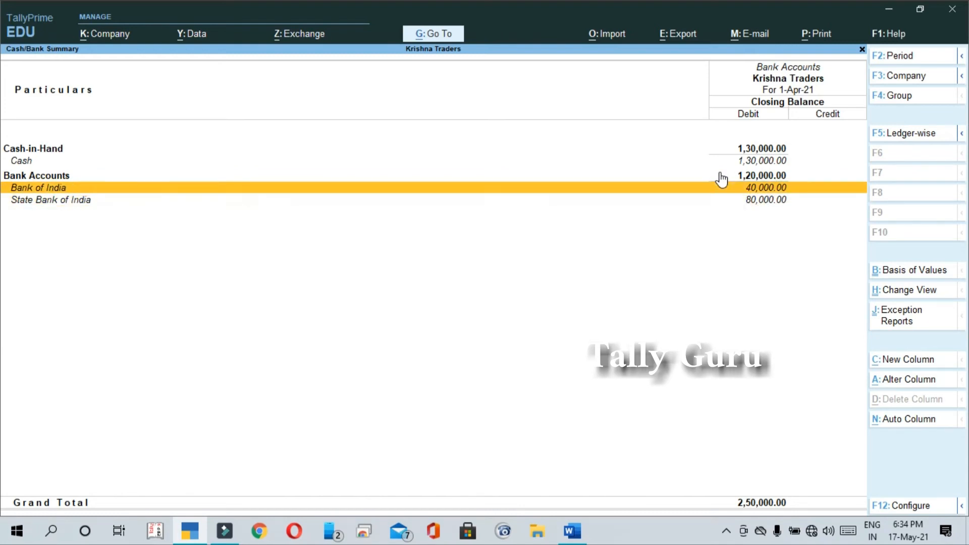
pyautogui.press('Down')
pyautogui.press('Up')
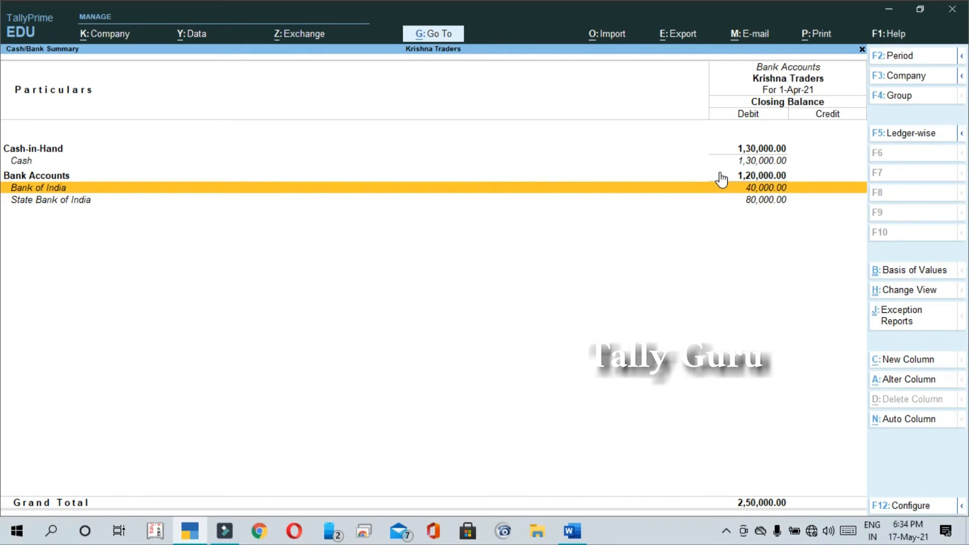
pyautogui.press('Escape')
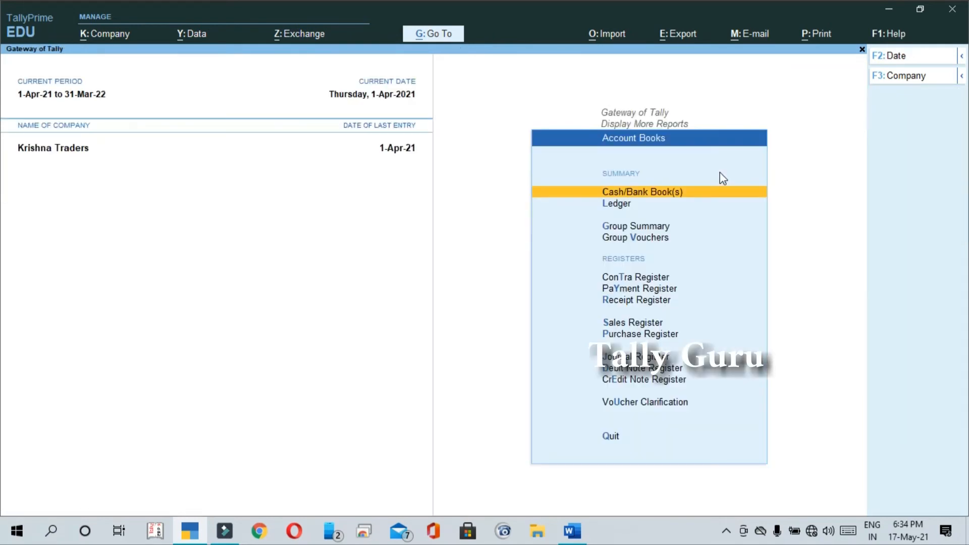
# Open the Bank of India ledger from Account Books to review its contra entries and closing balance.
pyautogui.press('Down')
pyautogui.press('Return')
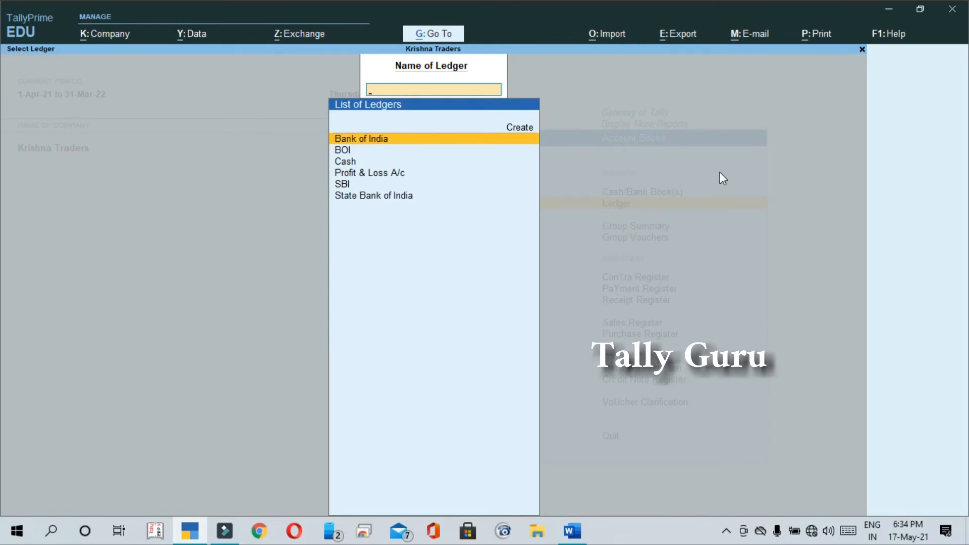
pyautogui.press('Return')
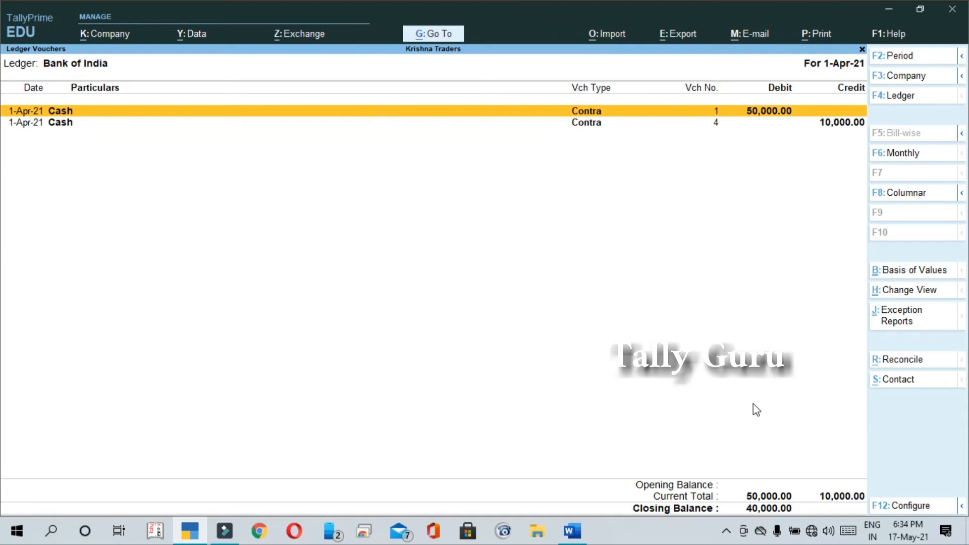
pyautogui.press('Escape')
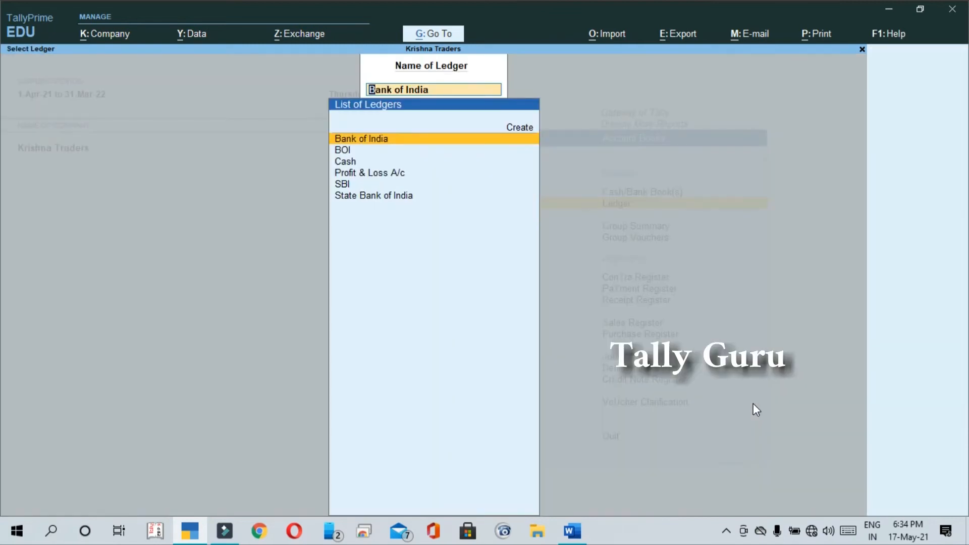
# Leave the ledger selection and review the Cash/Bank Books summary down to the Bank of India balance.
pyautogui.press('Escape')
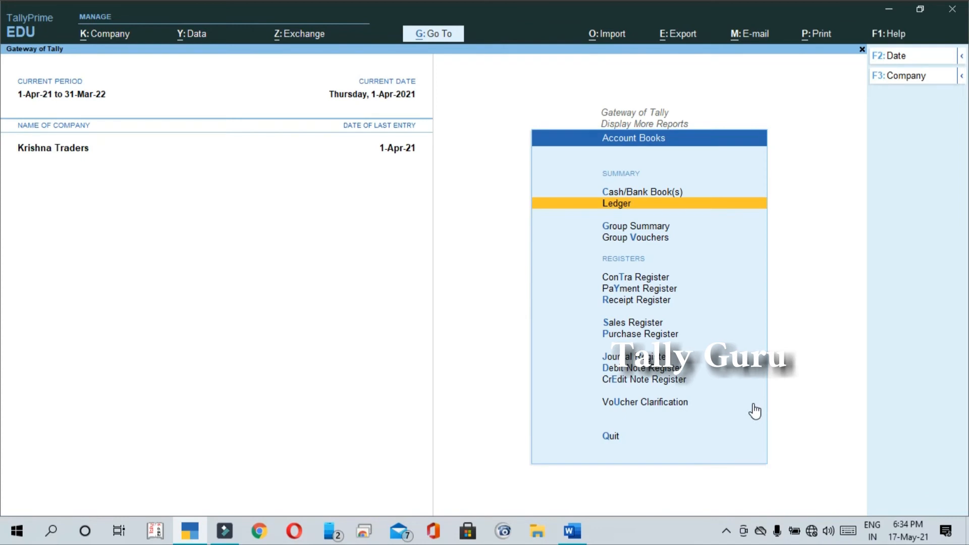
pyautogui.press('Up')
pyautogui.press('Return')
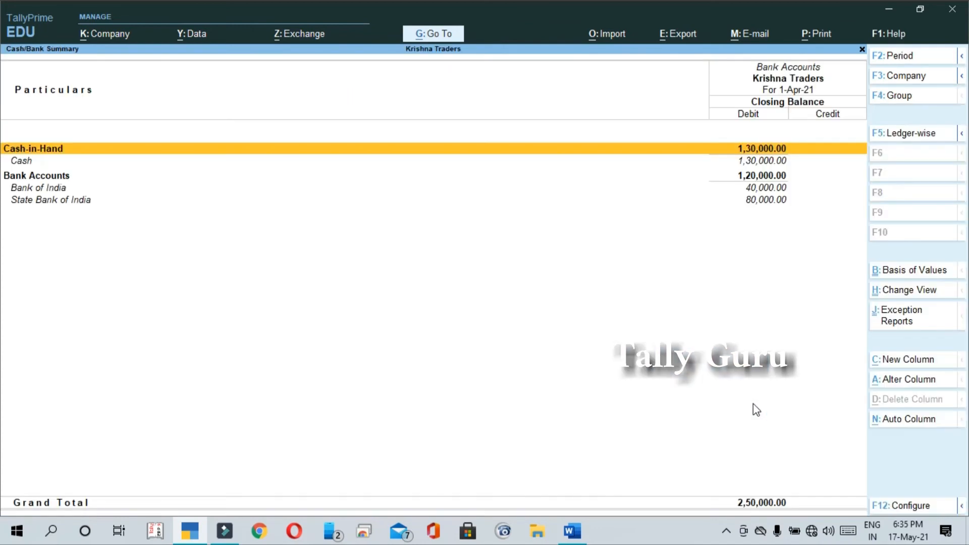
pyautogui.press('Down')
pyautogui.press('Down')
pyautogui.press('Down')
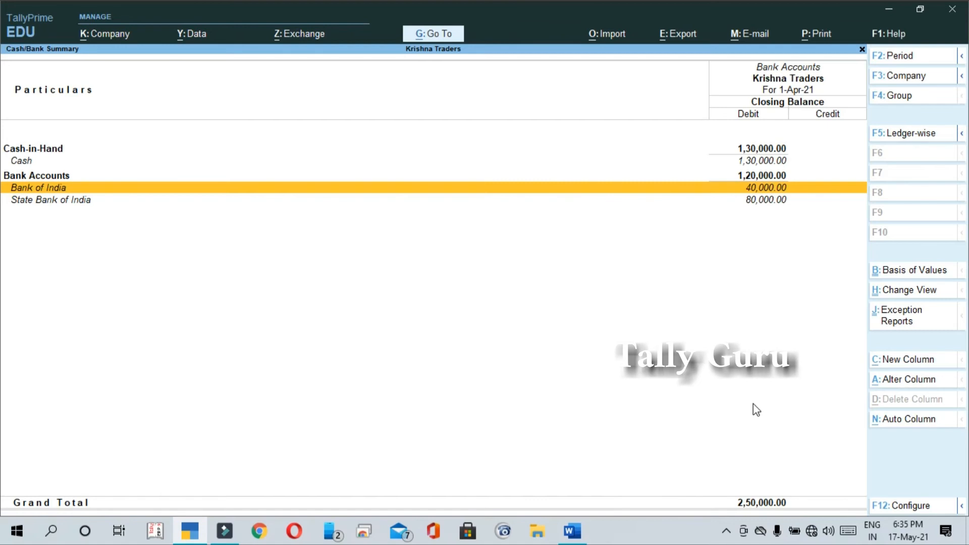
pyautogui.press('Escape')
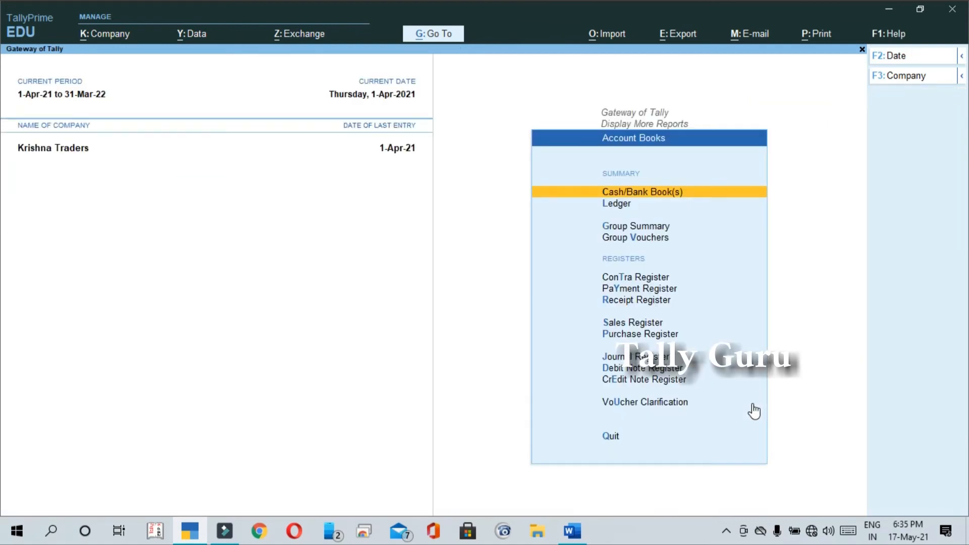
# Review April's contra vouchers in the Contra Register under Account Books, and return to the Gateway of Tally.
pyautogui.press('Down')
pyautogui.press('Down')
pyautogui.press('Down')
pyautogui.press('Down')
pyautogui.press('Down')
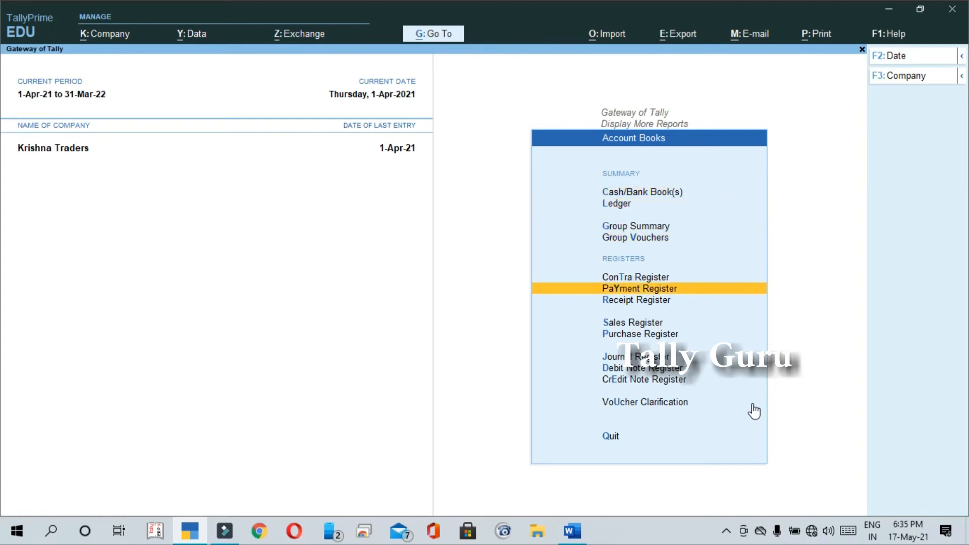
pyautogui.press('Up')
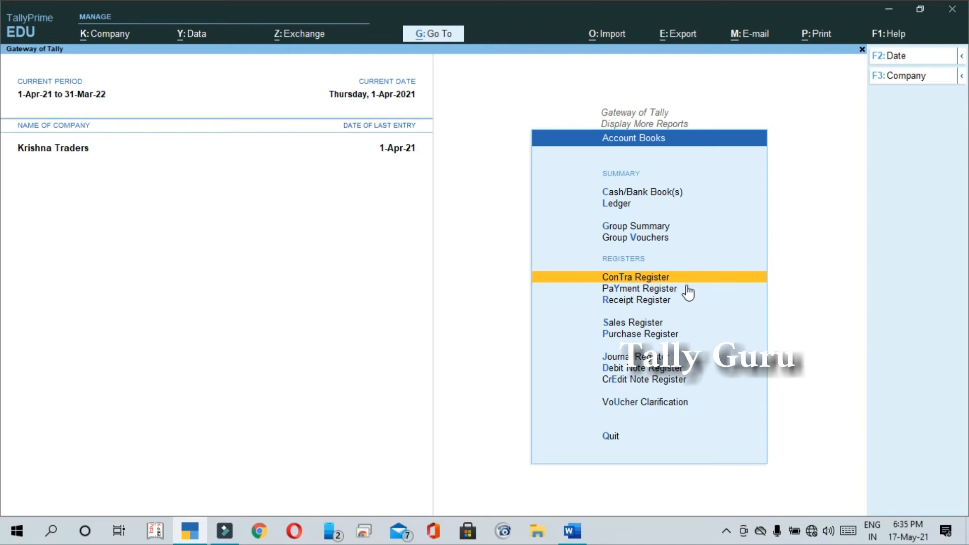
pyautogui.press('Return')
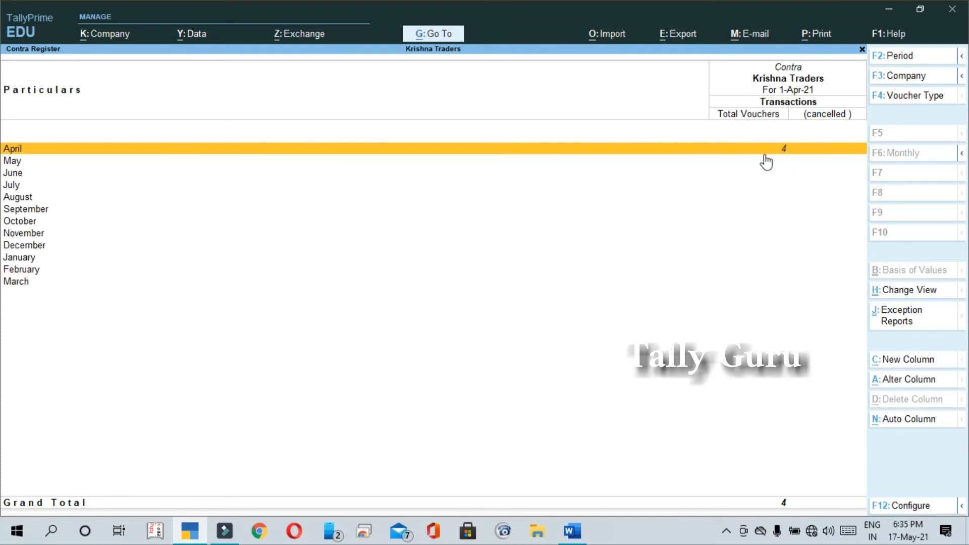
pyautogui.press('Return')
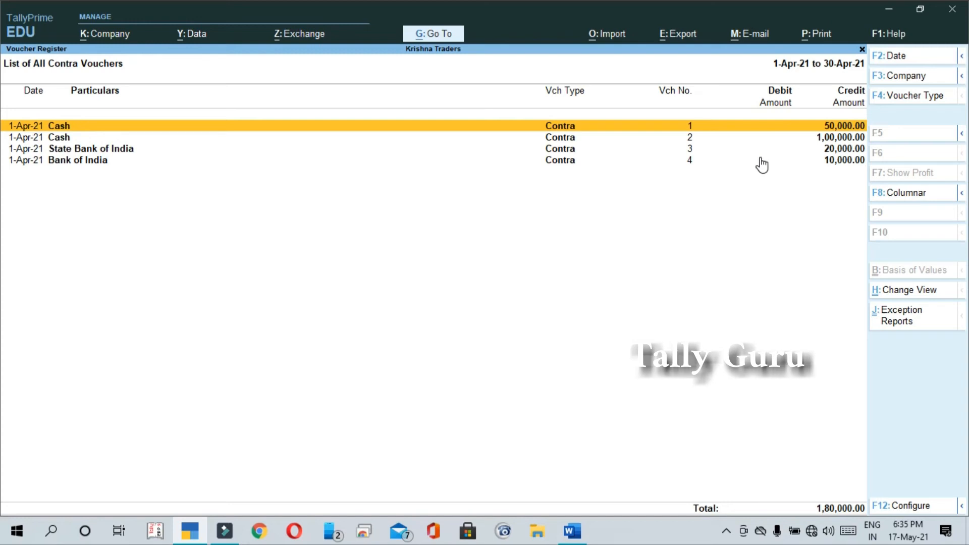
pyautogui.press('Escape')
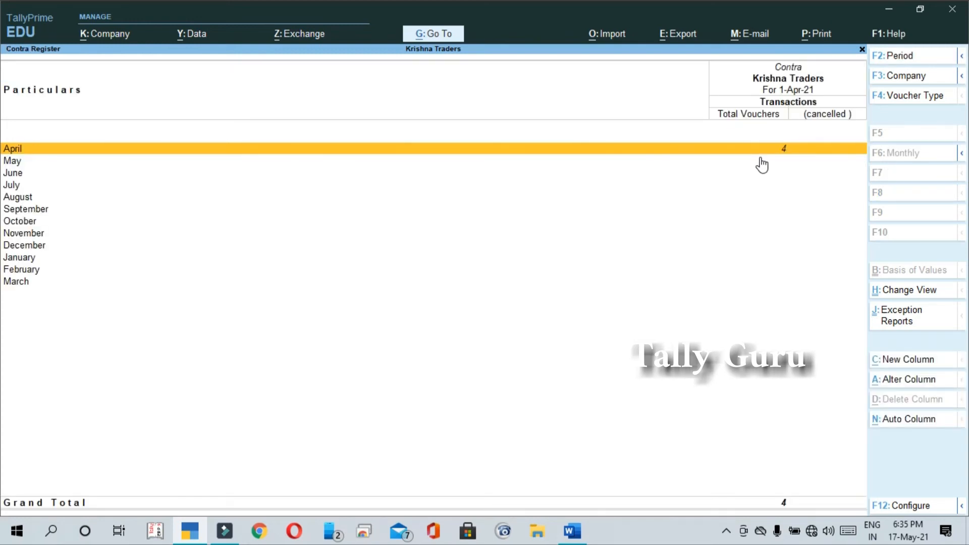
pyautogui.press('Escape')
pyautogui.press('Escape')
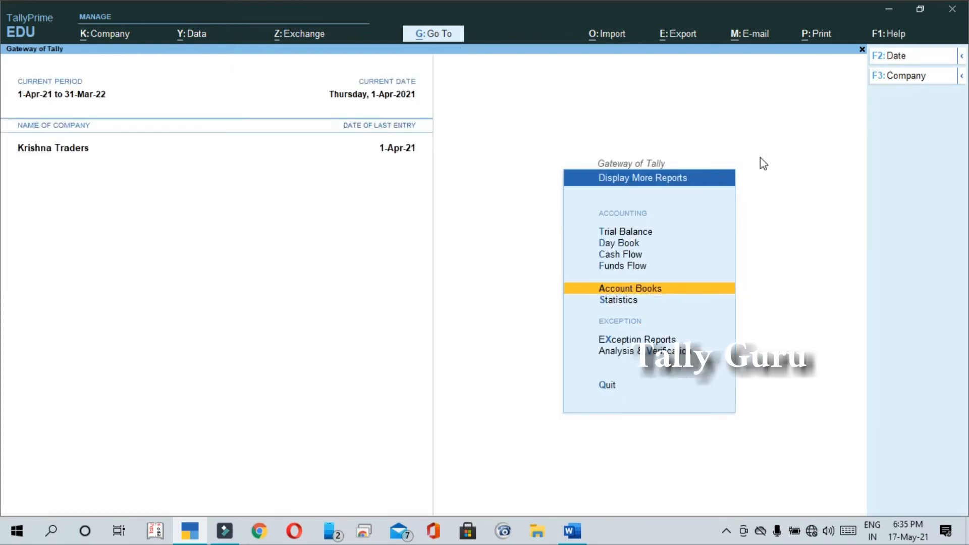
pyautogui.press('Escape')
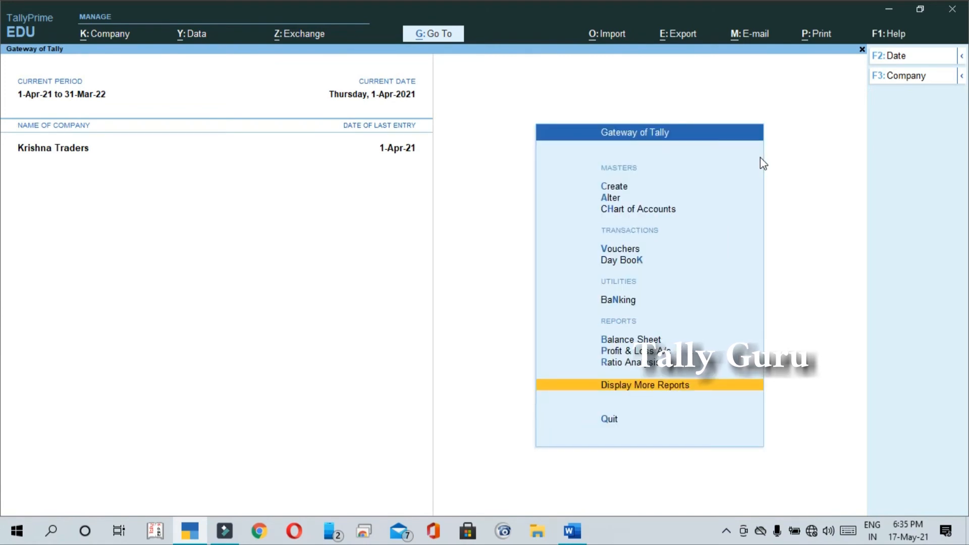
# Switch to the Word document and read the section 3 examples on transfers from one bank account to another.
pyautogui.hotkey('alt', 'Tab')
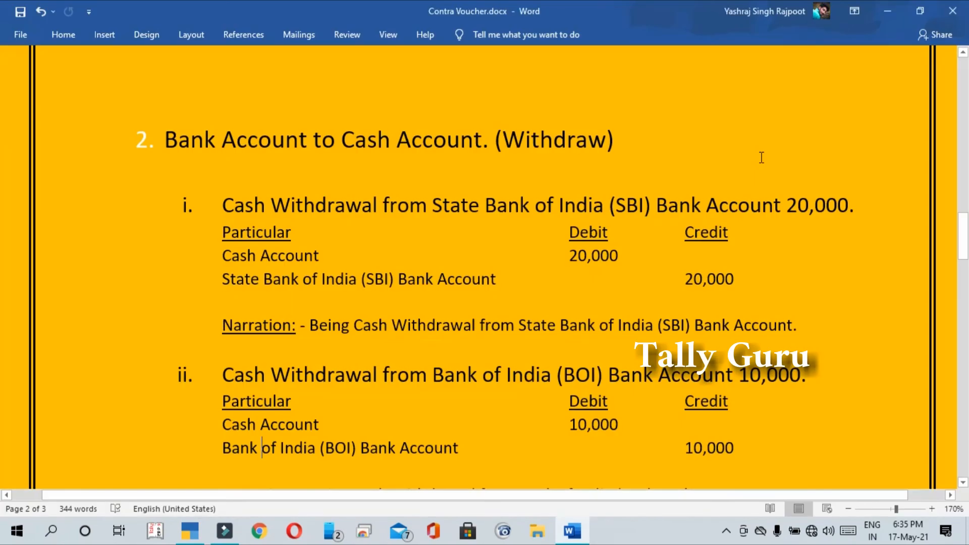
pyautogui.scroll(-5, 699, 231)
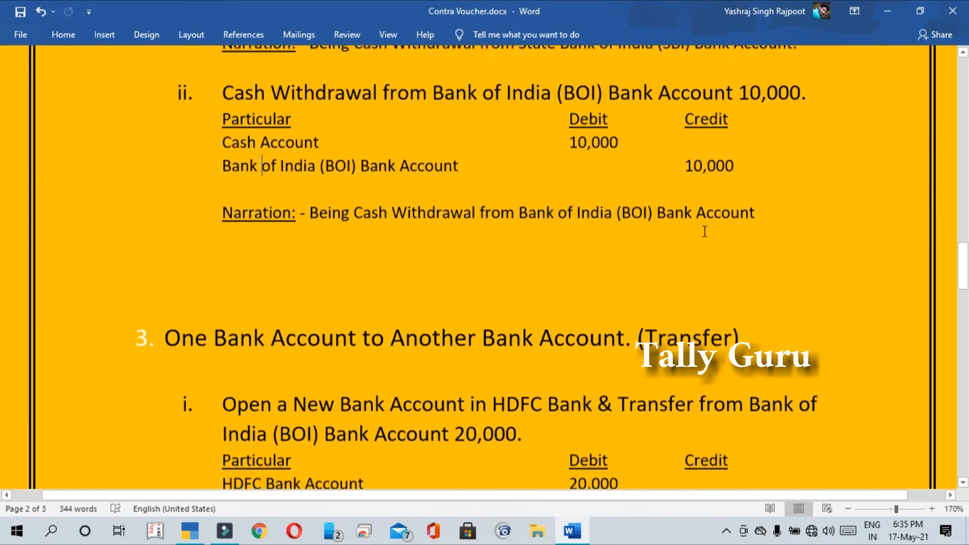
pyautogui.scroll(-4, 705, 232)
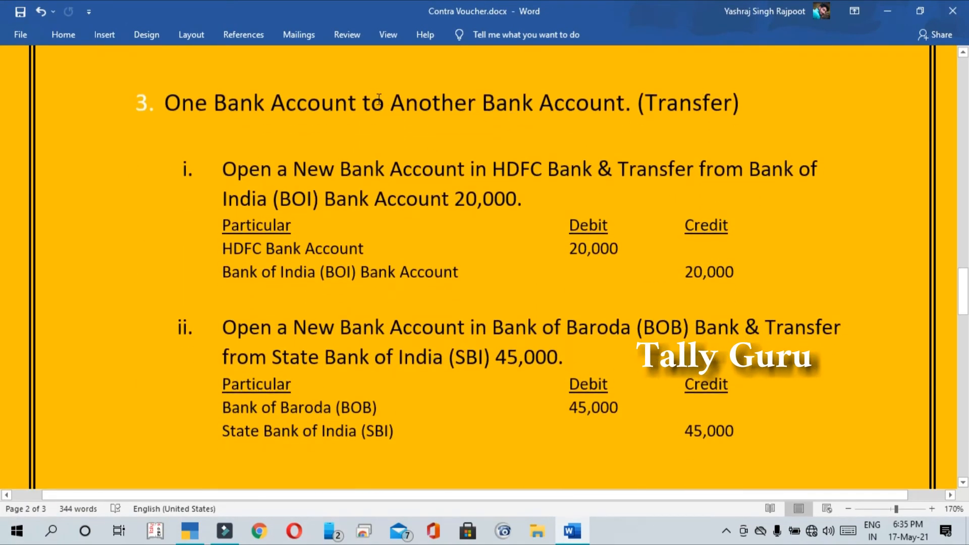
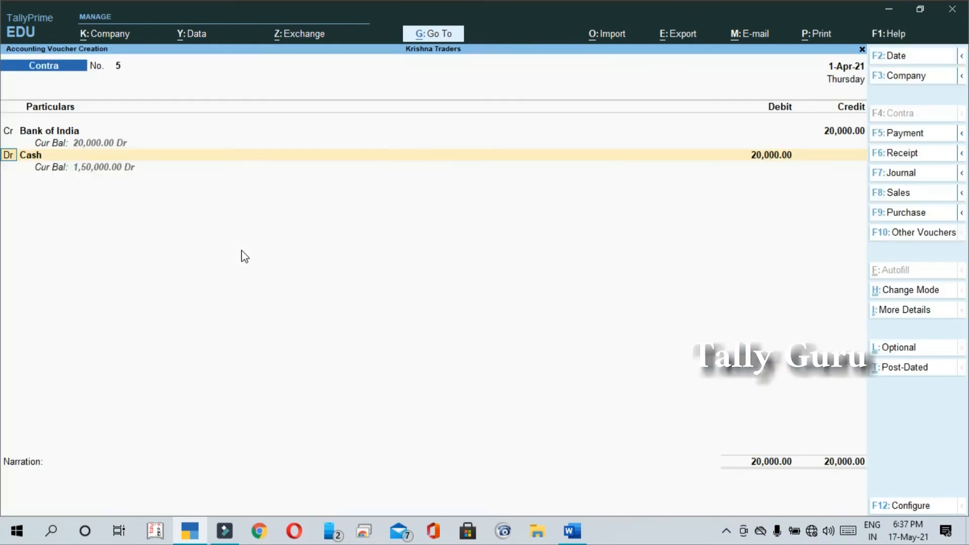
# Replace Cash on contra voucher 5's debit line with a new ledger named HDFC Bank Account under Bank Accounts.
pyautogui.press('Return')
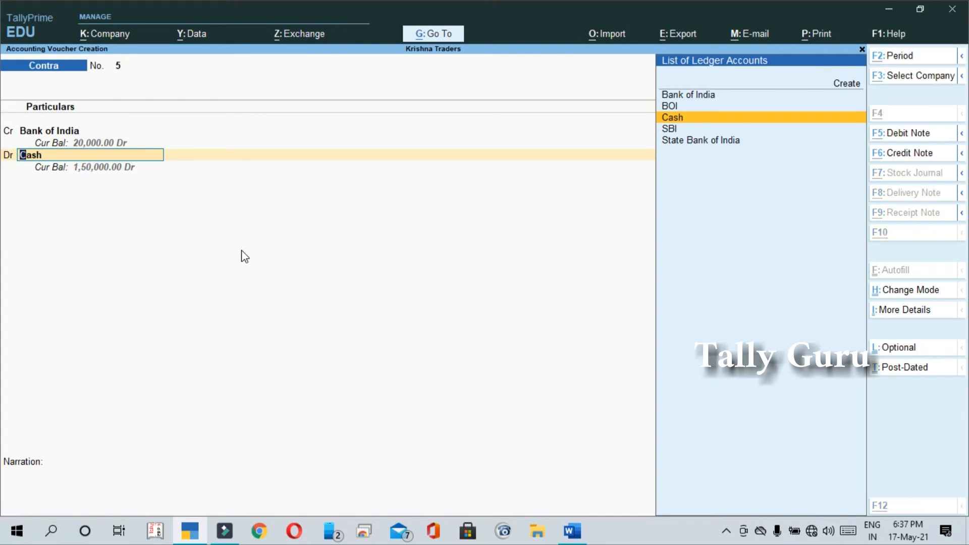
pyautogui.hotkey('alt', 'c')
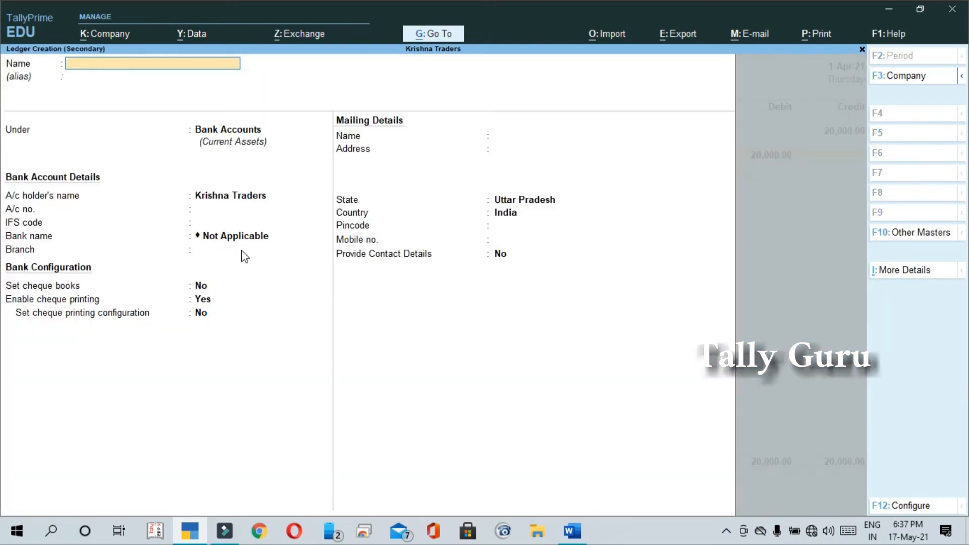
pyautogui.hotkey('ctrl', 'alt', 'v')
pyautogui.press('Return')
pyautogui.press('Return')
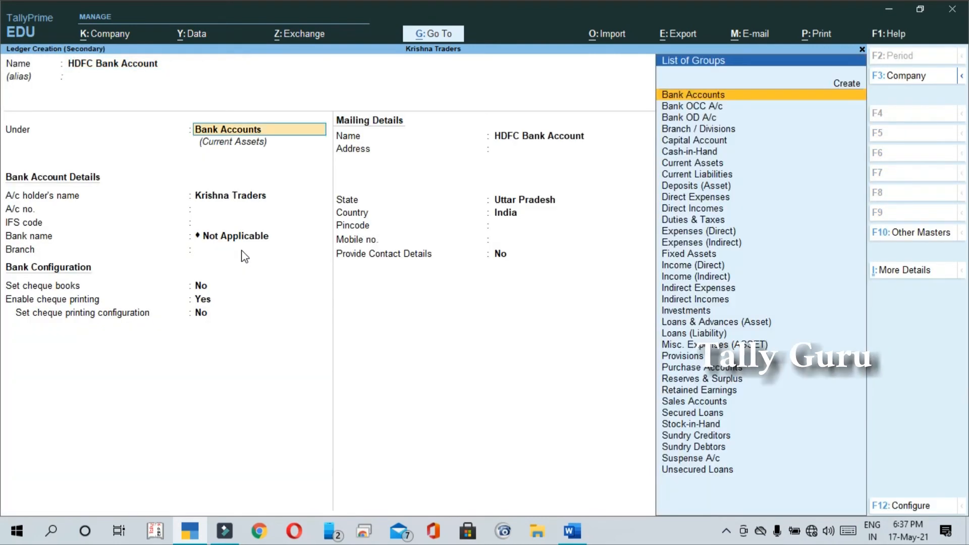
pyautogui.press('Return')
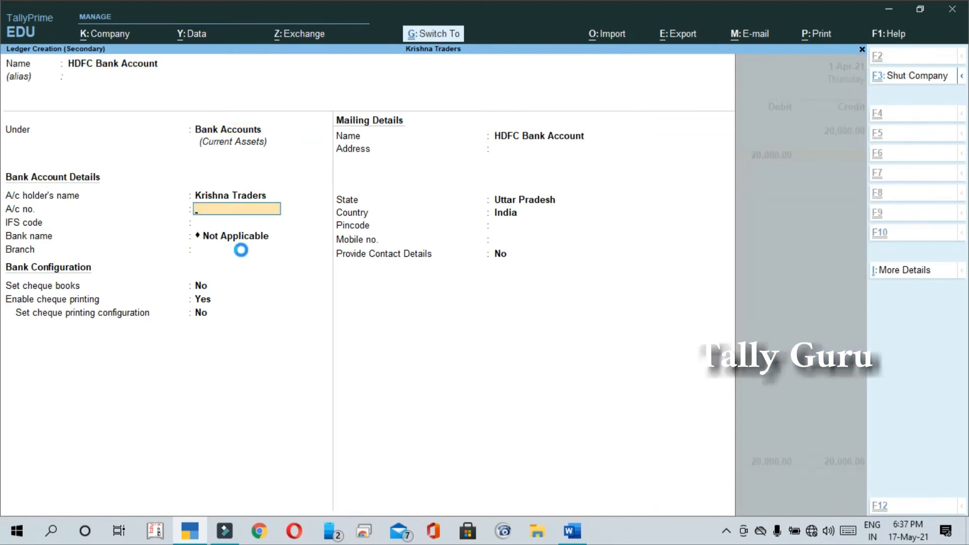
pyautogui.hotkey('ctrl', 'a')
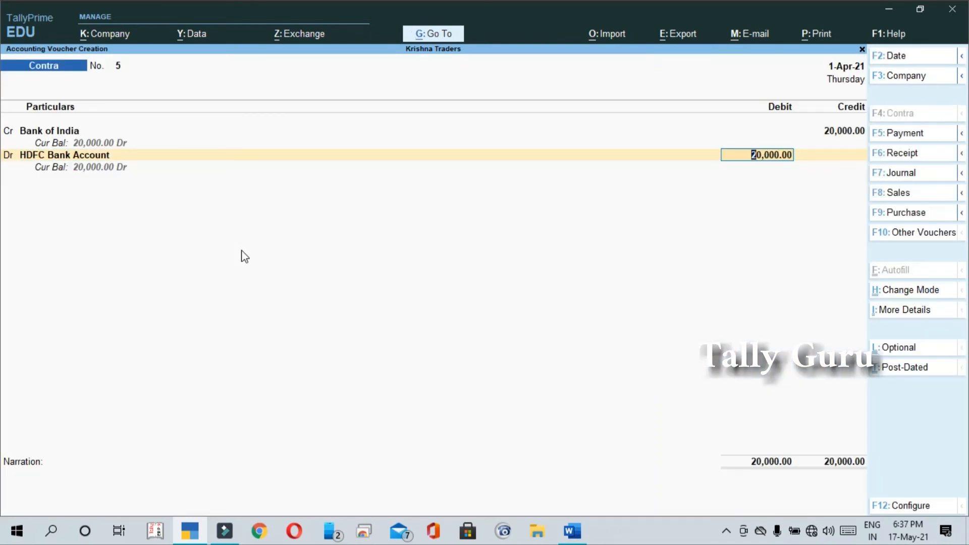
# Confirm the 20,000 debit to HDFC Bank Account and decline to accept the voucher yet.
pyautogui.press('Return')
pyautogui.press('Return')
pyautogui.press('Return')
pyautogui.press('Return')
pyautogui.press('Return')
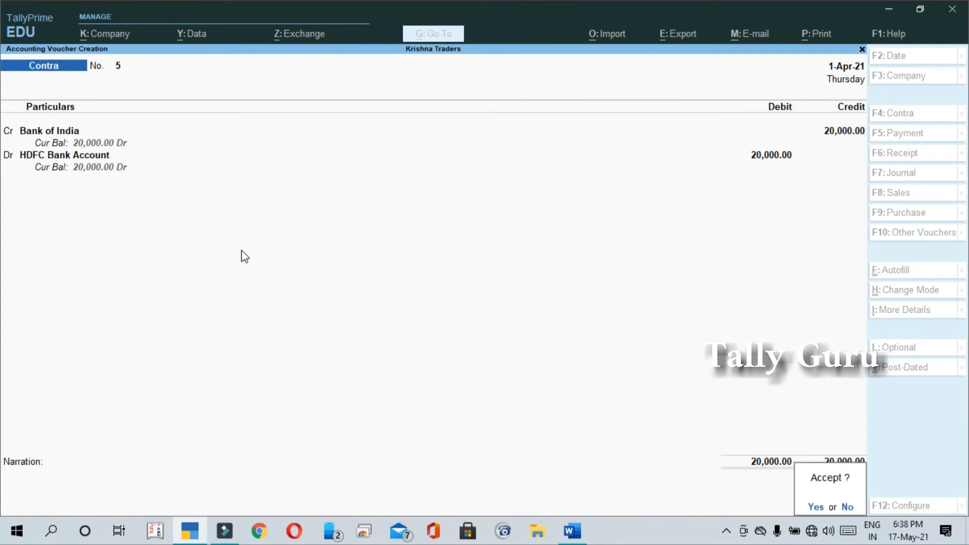
pyautogui.press('n')
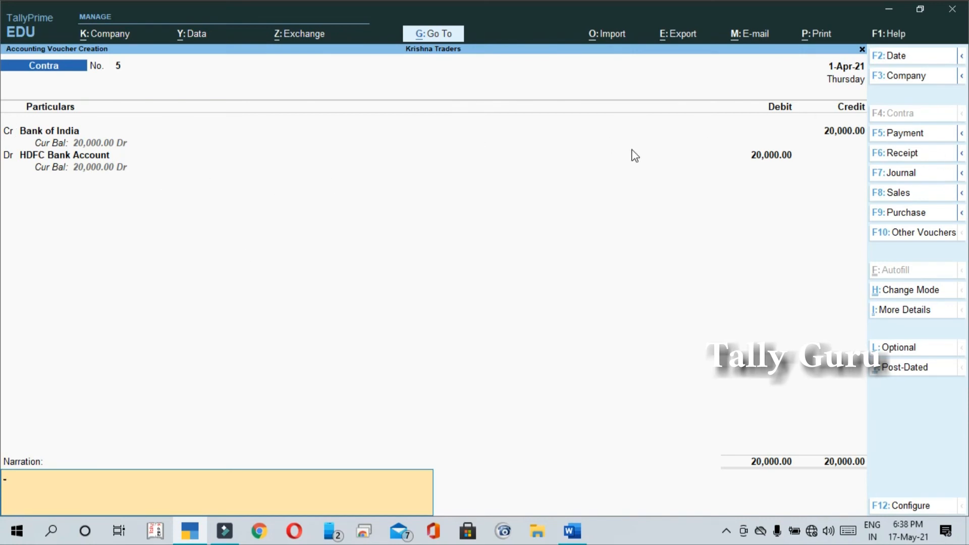
# Set the voucher date to 2-4-2021 and save contra voucher 5 with an empty narration.
pyautogui.click(846, 67)
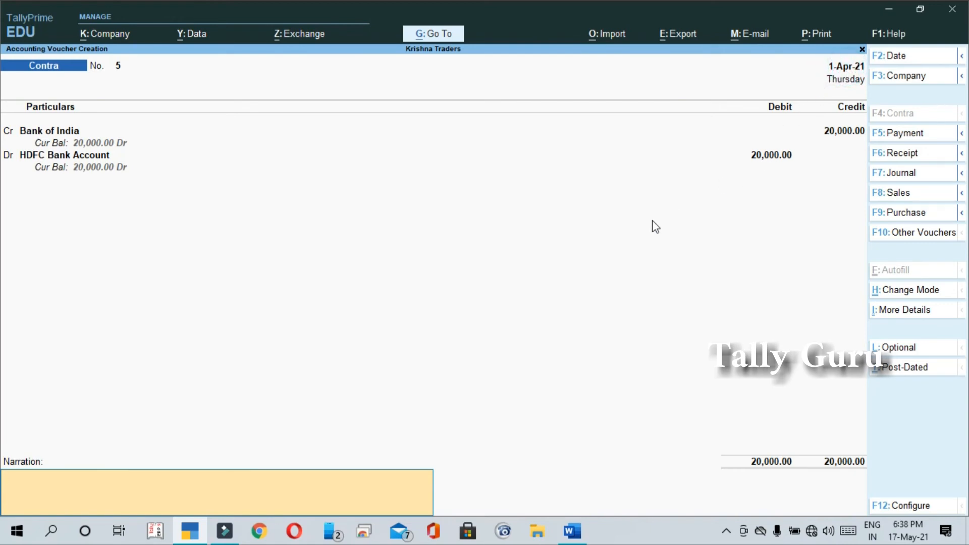
pyautogui.press('F2')
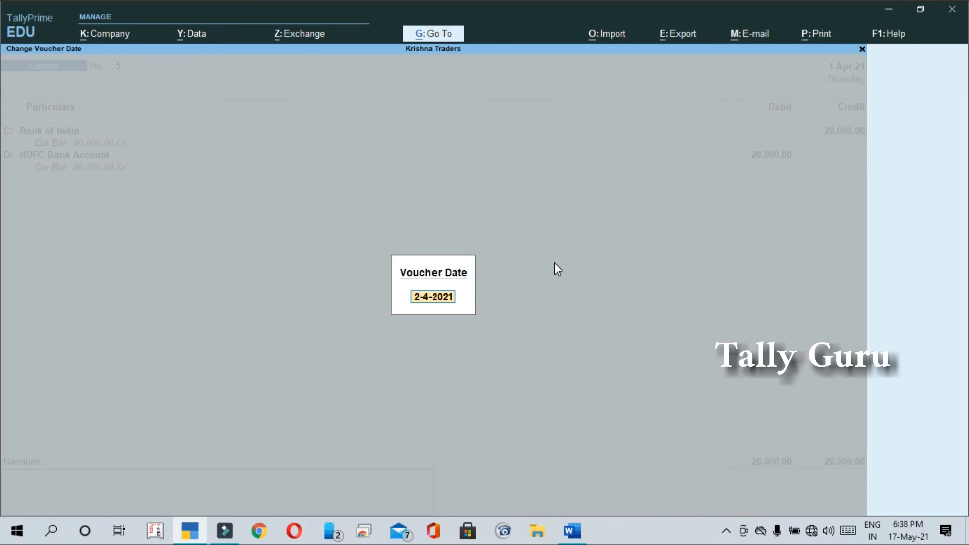
pyautogui.press('Return')
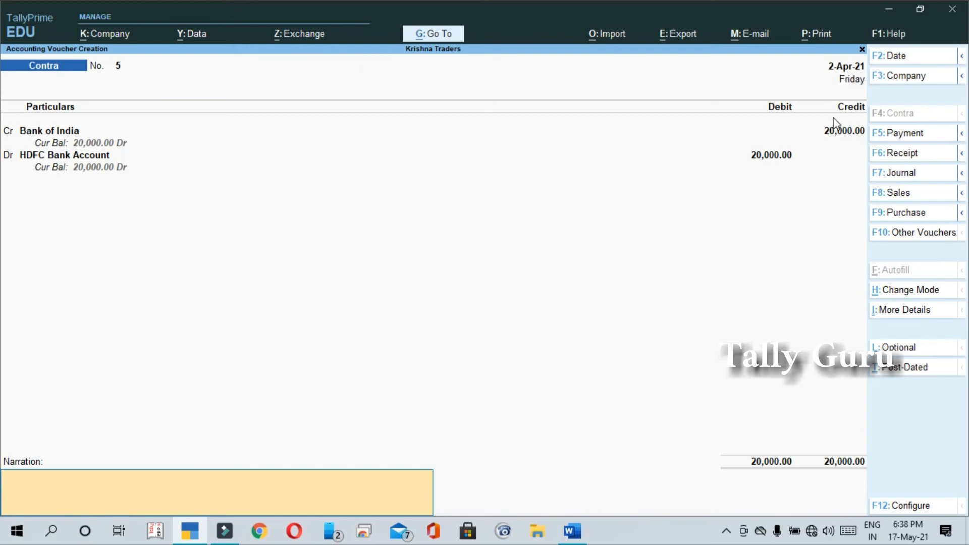
pyautogui.press('Return')
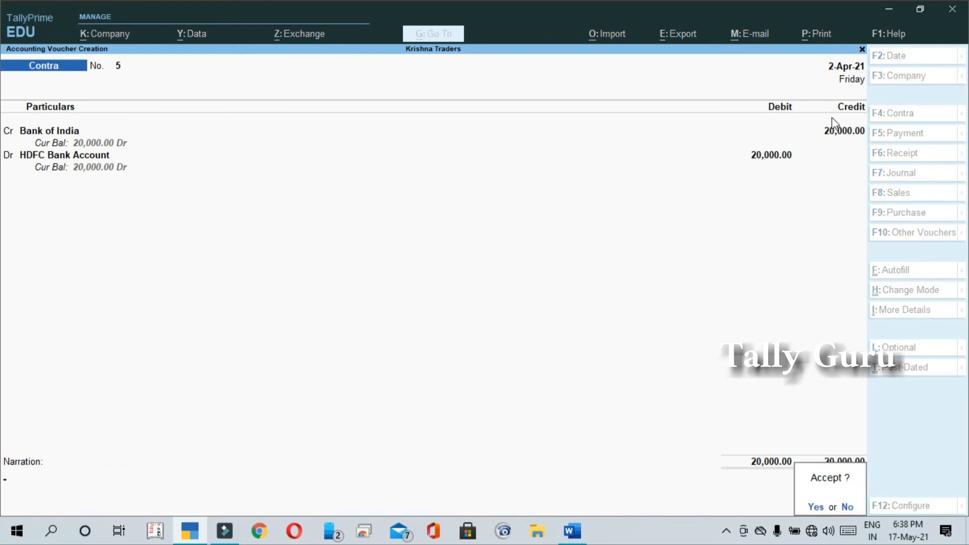
pyautogui.press('Return')
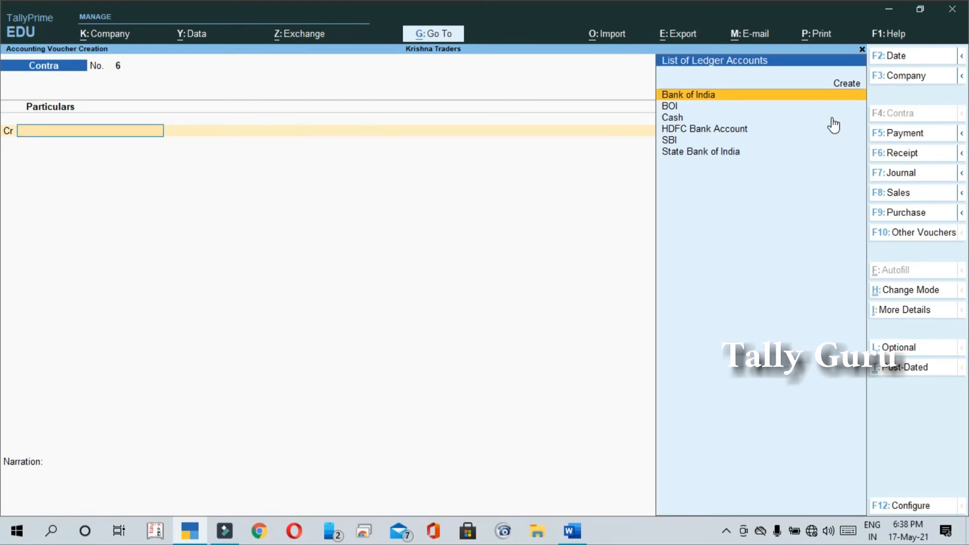
# Leave voucher creation, open the Balance Sheet and drill down into Current Assets.
pyautogui.press('Escape')
pyautogui.press('Down')
pyautogui.press('Down')
pyautogui.press('Down')
pyautogui.press('Down')
pyautogui.press('Up')
pyautogui.press('Return')
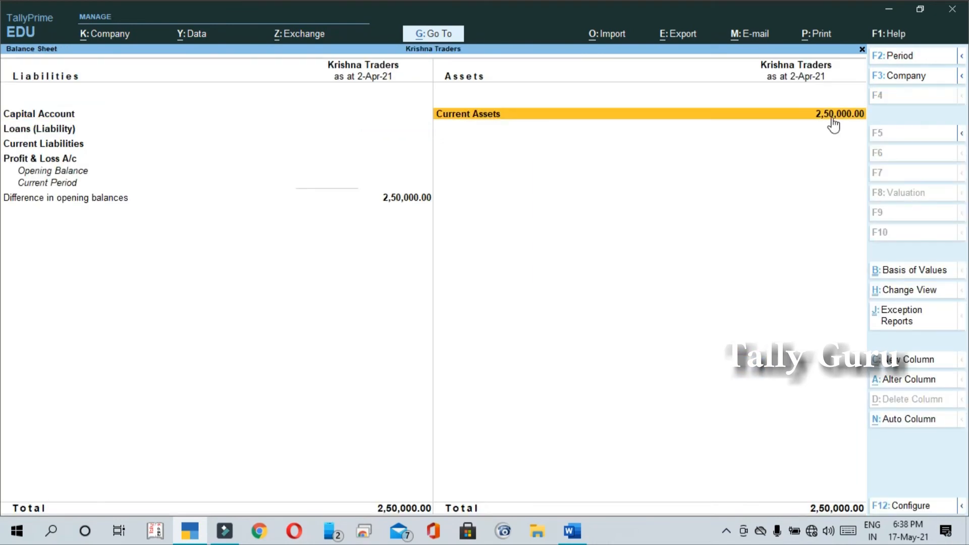
pyautogui.click(832, 116)
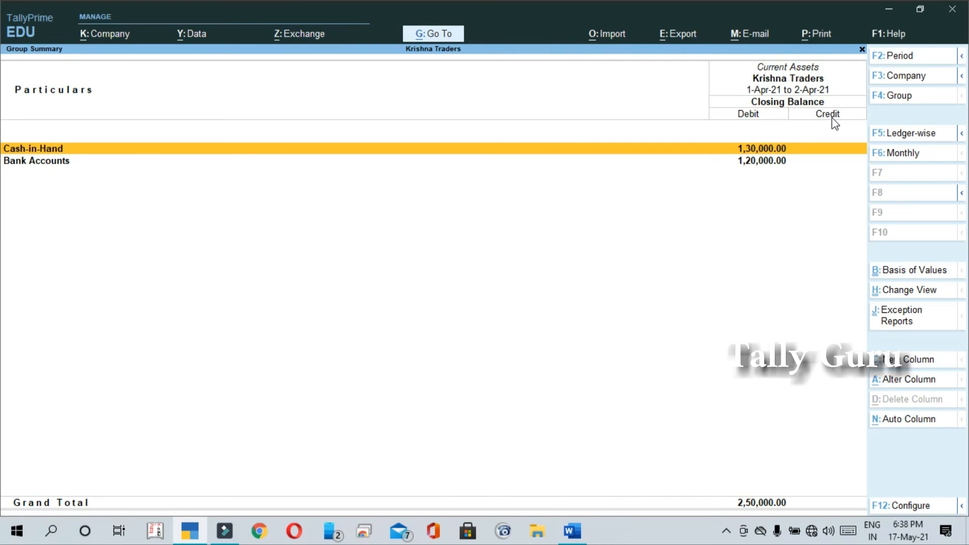
# Open the Bank Accounts group and review the Bank of India and HDFC Bank Account closing balances.
pyautogui.press('Down')
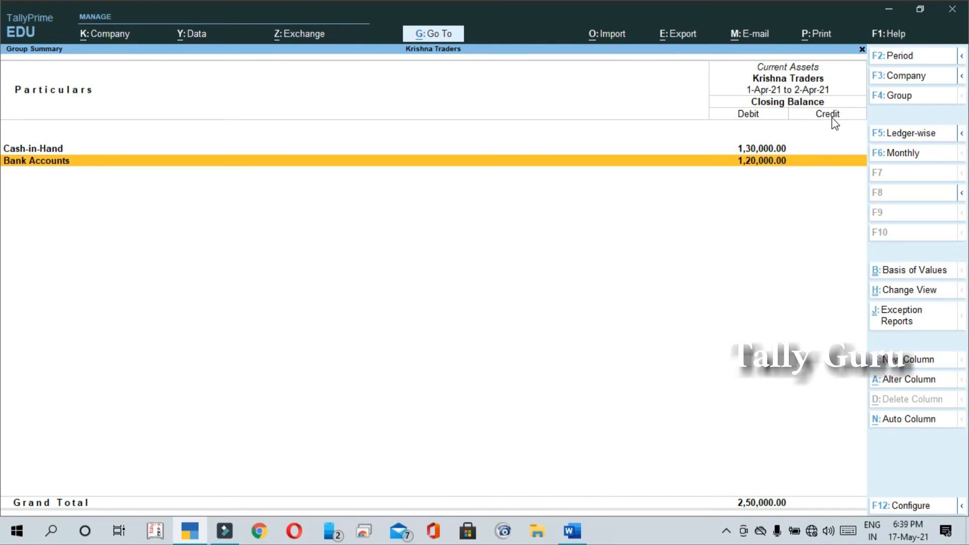
pyautogui.press('Return')
pyautogui.press('Down')
pyautogui.press('Up')
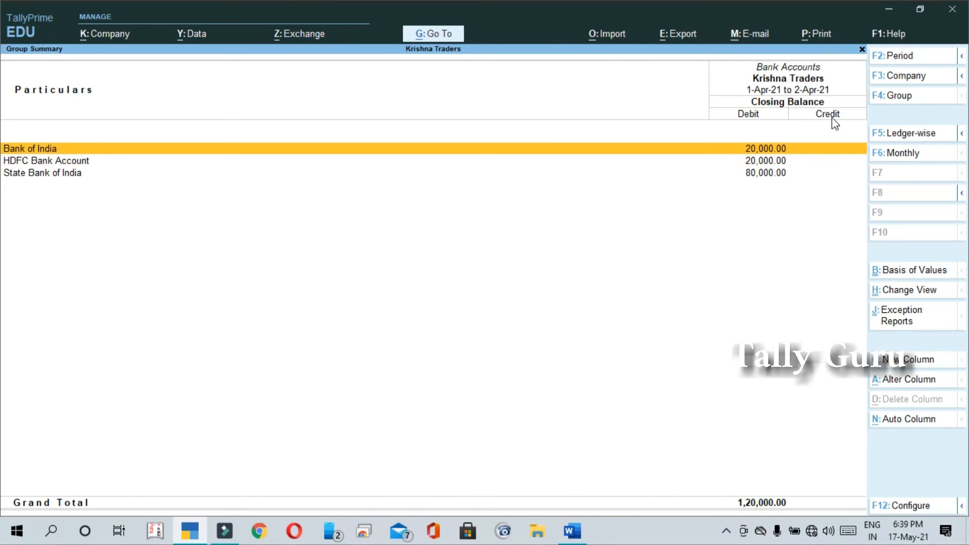
pyautogui.press('Down')
pyautogui.press('Up')
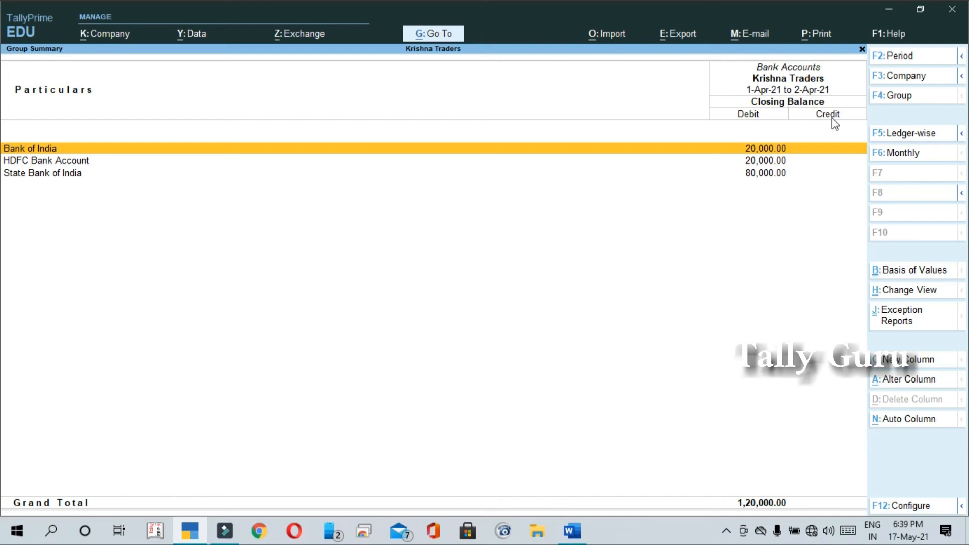
pyautogui.click(783, 159)
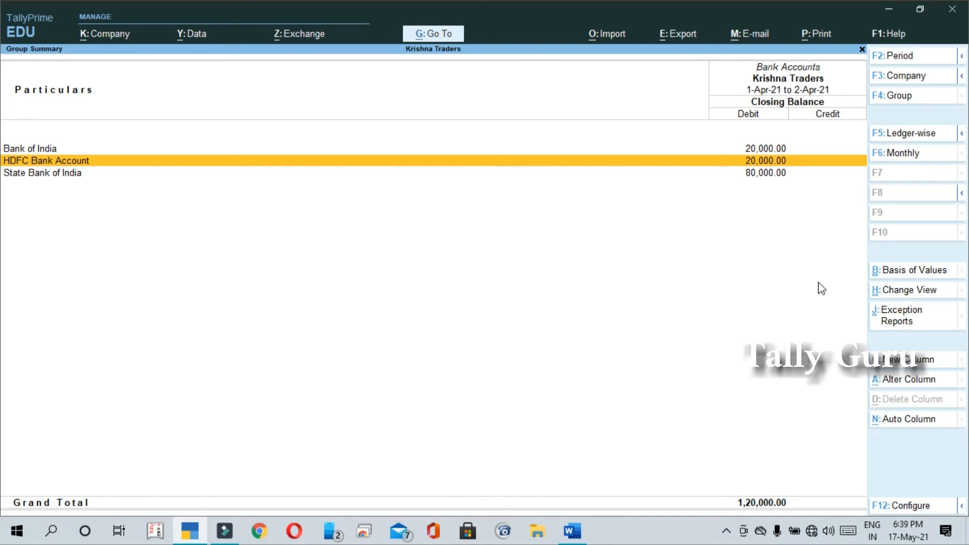
# Close the reports back to the Gateway of Tally and switch to the transfer examples in the Word document.
pyautogui.press('Escape')
pyautogui.press('Escape')
pyautogui.press('Escape')
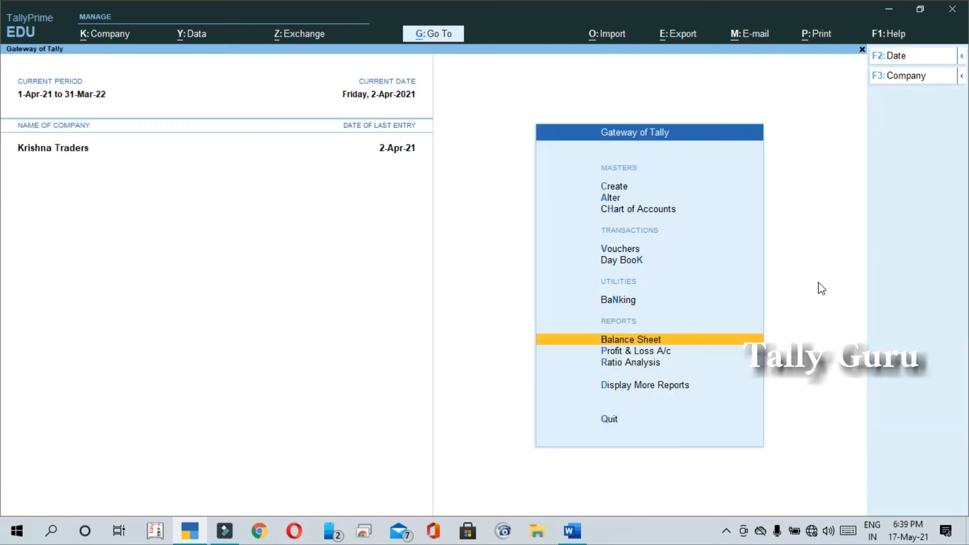
pyautogui.hotkey('alt', 'Tab')
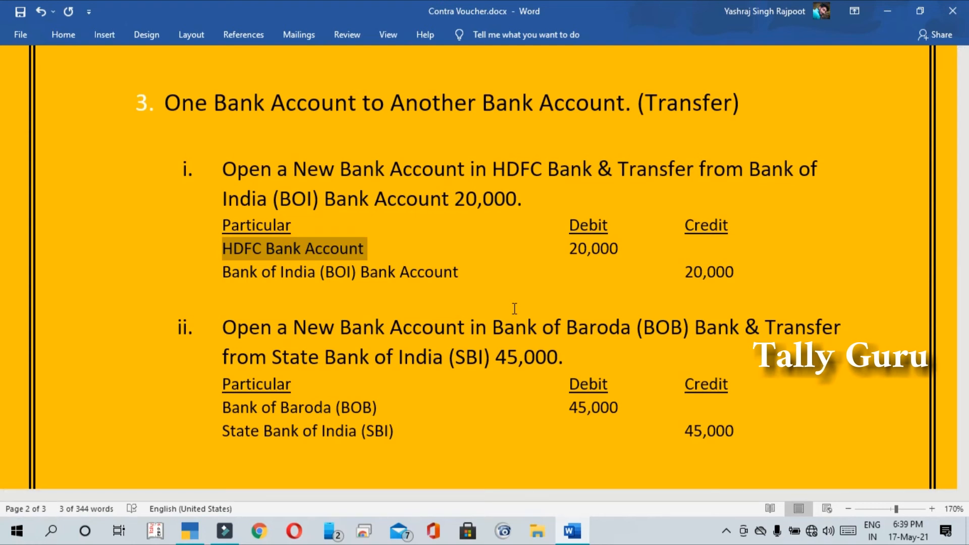
# Review the Bank of Baroda and State Bank of India transfer entry in example ii of the Word document.
pyautogui.click(398, 402)
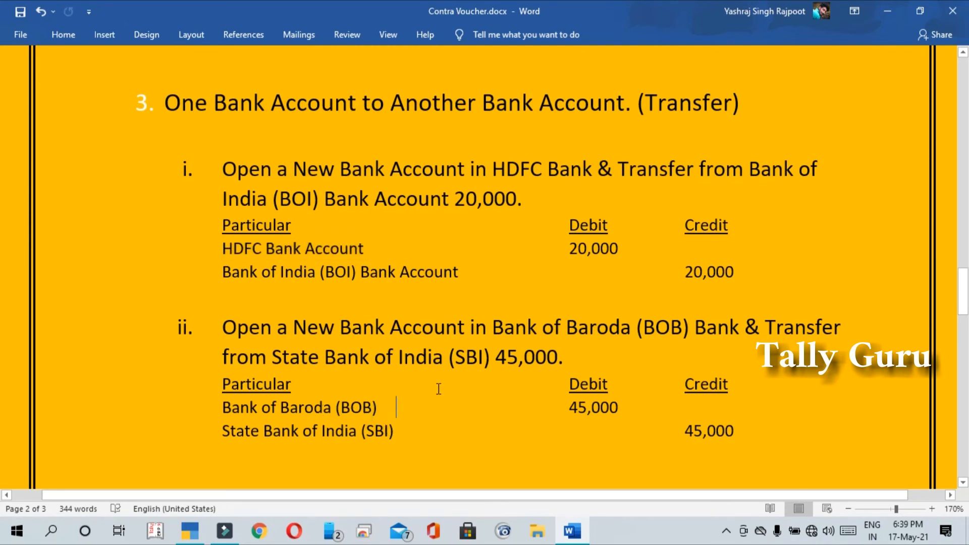
pyautogui.press('Down')
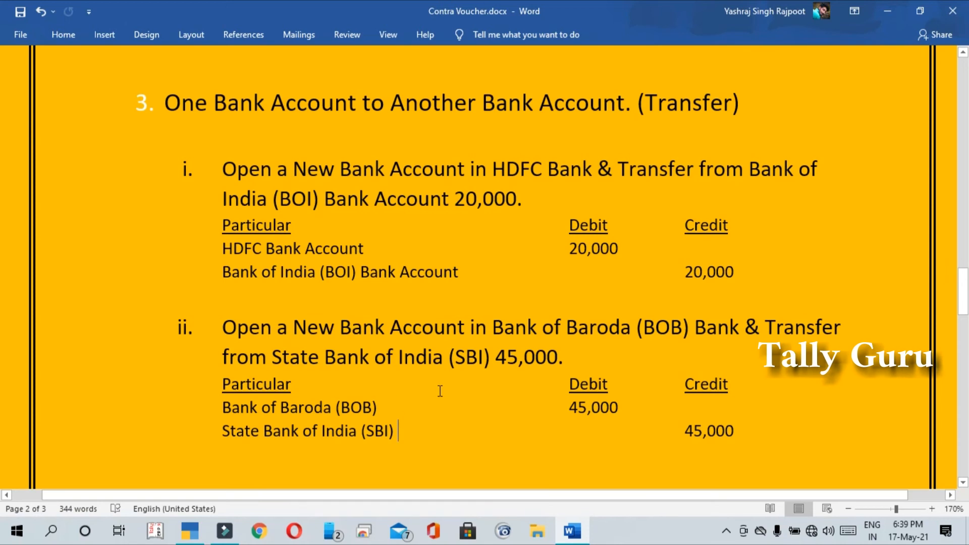
pyautogui.moveTo(221, 438); pyautogui.dragTo(877, 263)
pyautogui.scroll(2, 692, 237)
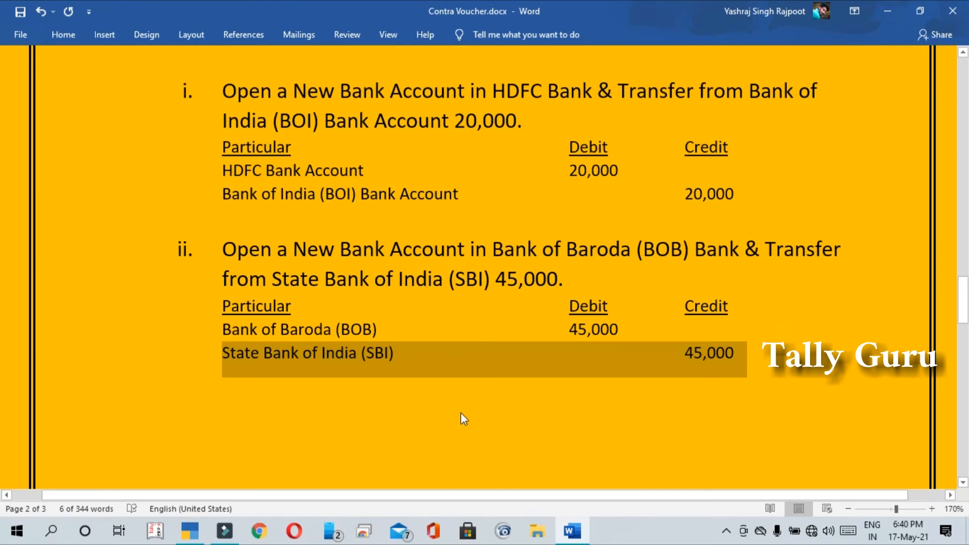
# Switch to TallyPrime and open a new contra voucher from the Gateway of Tally.
pyautogui.hotkey('alt', 'Tab')
pyautogui.press('Up')
pyautogui.press('Up')
pyautogui.press('Up')
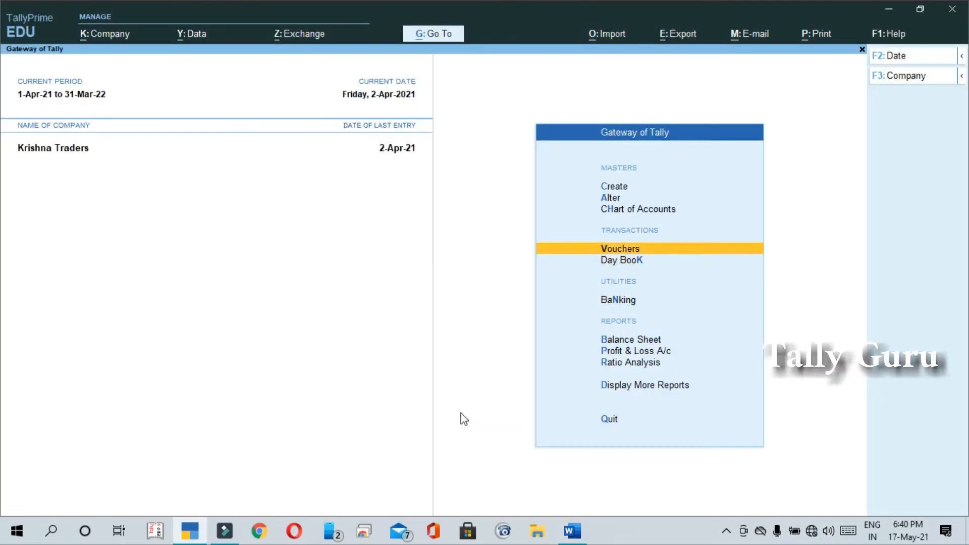
pyautogui.press('Return')
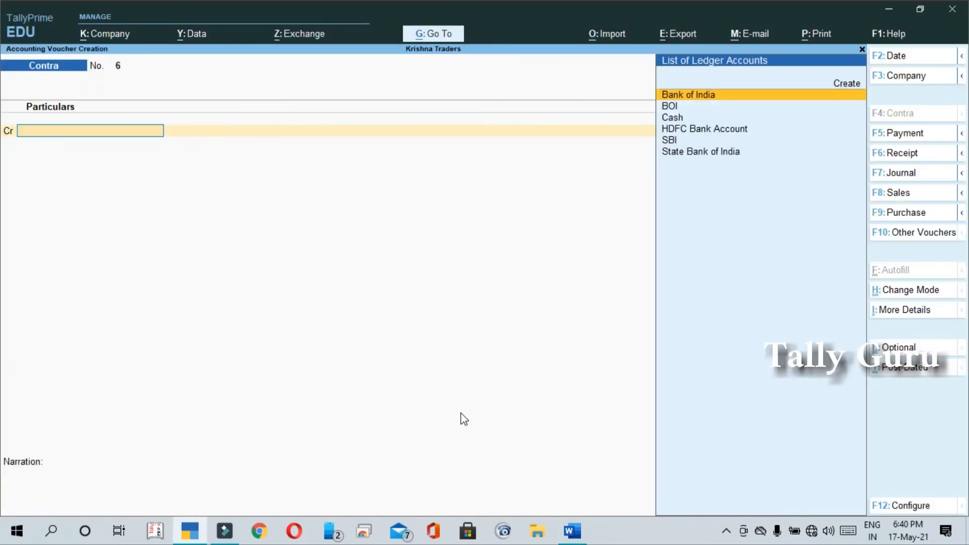
# Credit State Bank of India with 45,000 in the contra voucher.
pyautogui.press('Down')
pyautogui.press('Down')
pyautogui.press('Down')
pyautogui.press('Down')
pyautogui.press('Down')
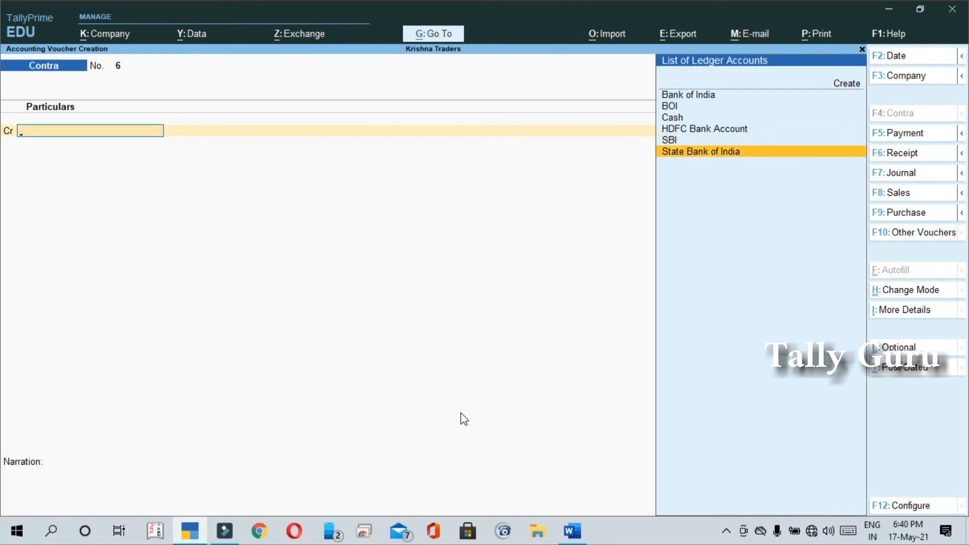
pyautogui.press('Return')
pyautogui.write('45,000')
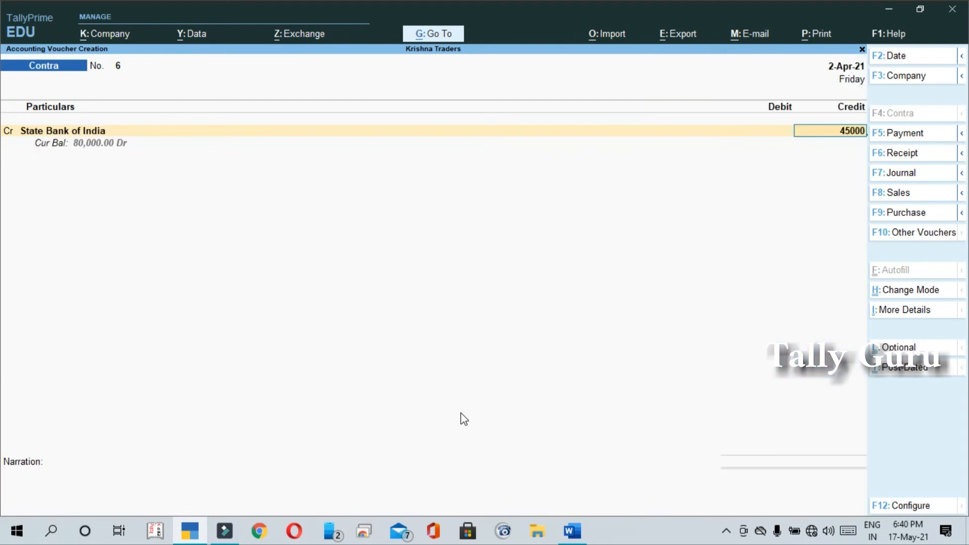
pyautogui.press('Return')
# Accept the State Bank of India cheque allocation with an empty instrument number and the date 2-Apr-21.
pyautogui.press('Return')
pyautogui.press('Return')
pyautogui.press('Return')
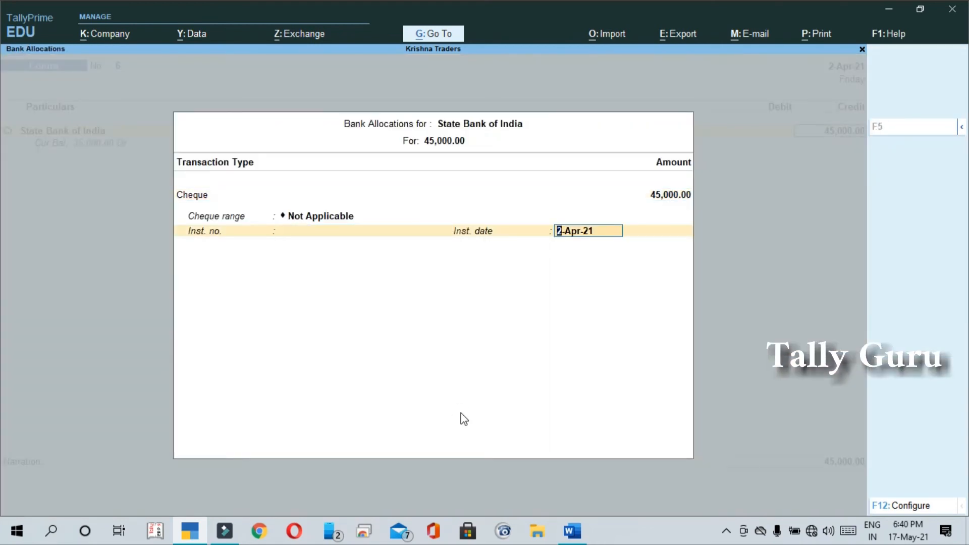
pyautogui.press('Return')
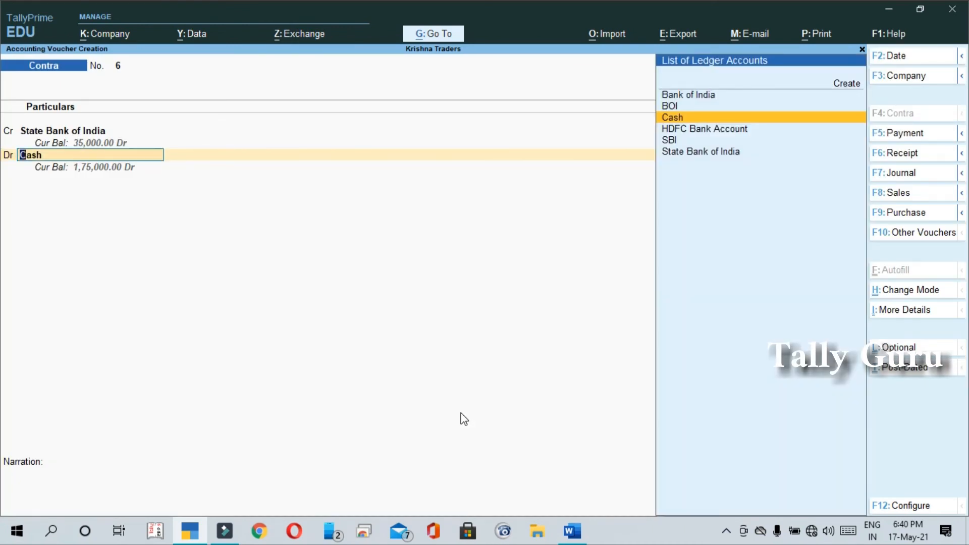
# Create a new ledger for the debit line and name it Bank of Baroda, copying the name from the Word document.
pyautogui.hotkey('alt', 'c')
pyautogui.hotkey('alt', 'Tab')
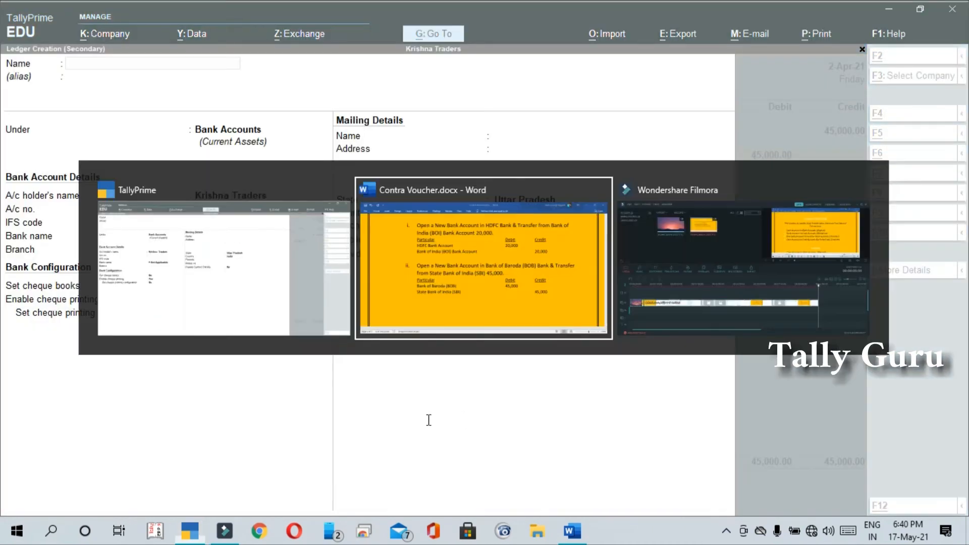
pyautogui.click(398, 355)
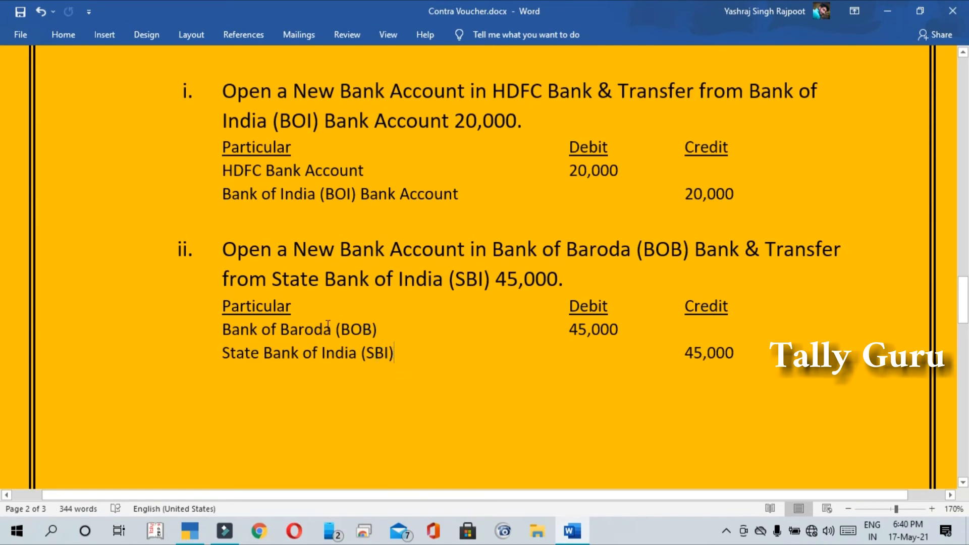
pyautogui.moveTo(333, 328); pyautogui.dragTo(232, 339)
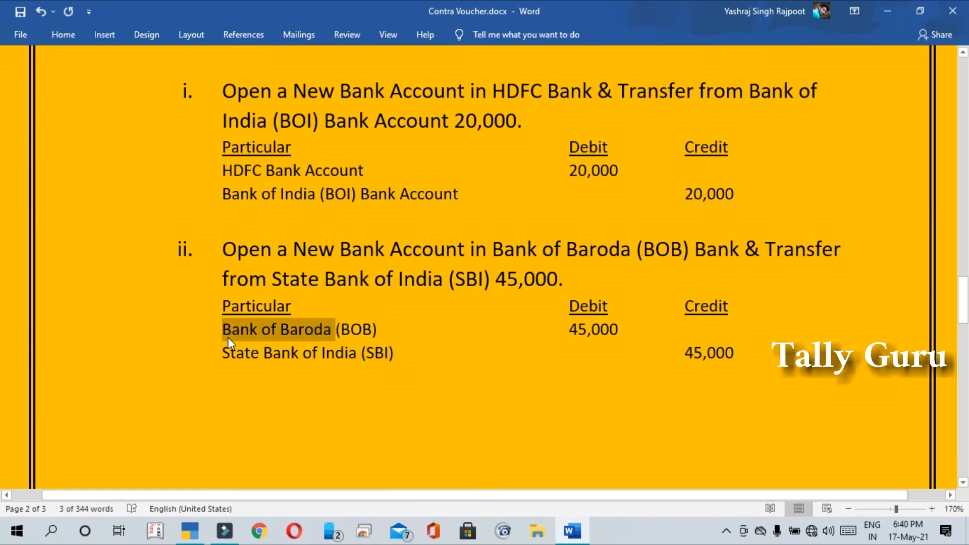
pyautogui.hotkey('alt', 'Tab')
pyautogui.hotkey('ctrl', 'alt', 'v')
pyautogui.press('Return')
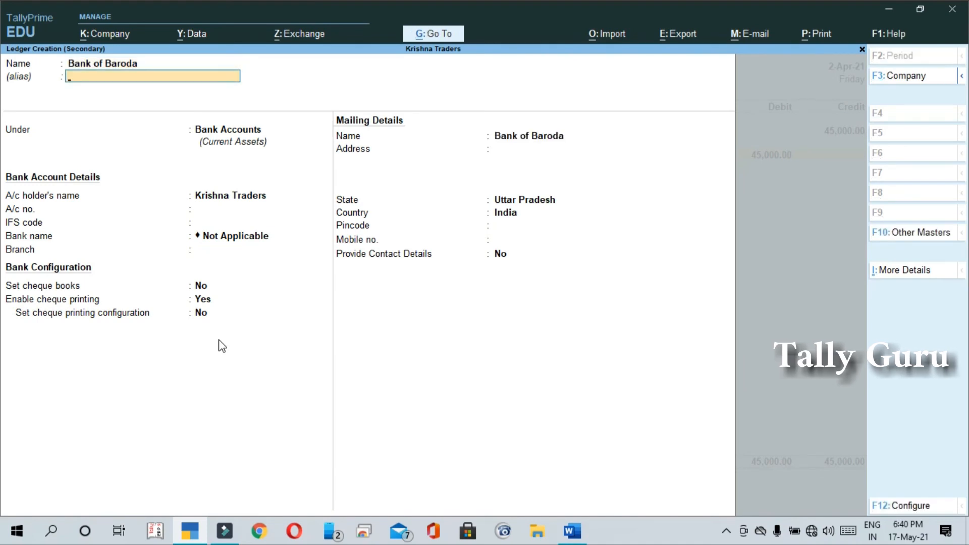
# Give the new bank ledger the alias BOB.
pyautogui.write('B')
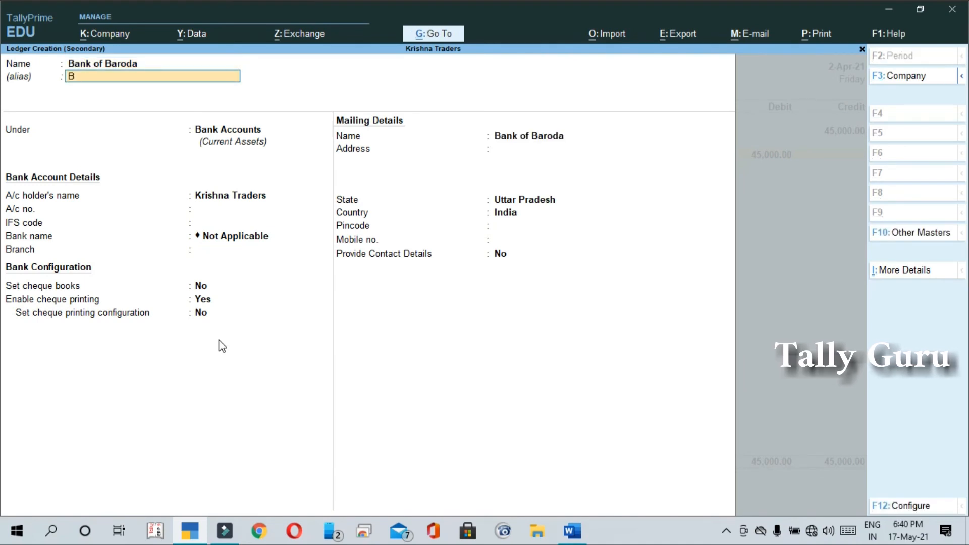
pyautogui.write('ob')
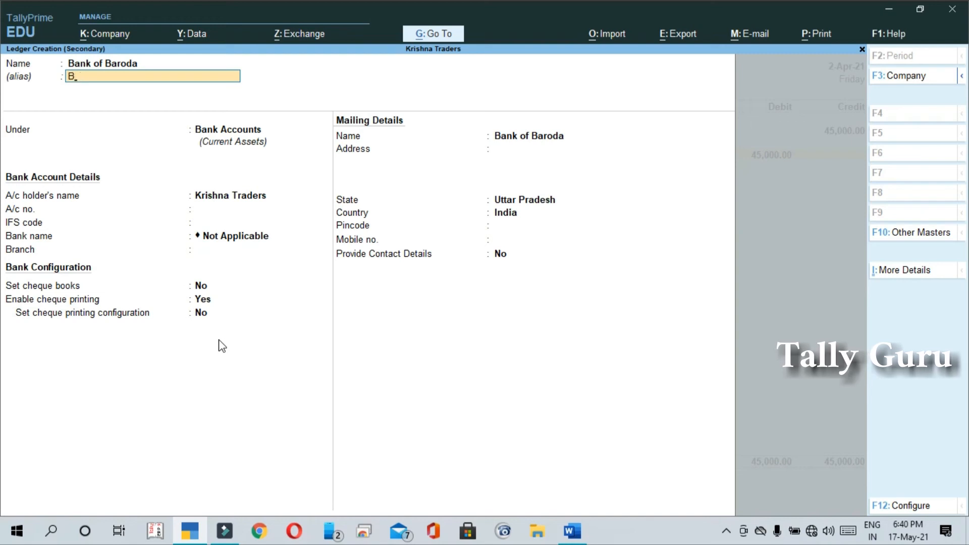
pyautogui.write('OB')
pyautogui.press('Return')
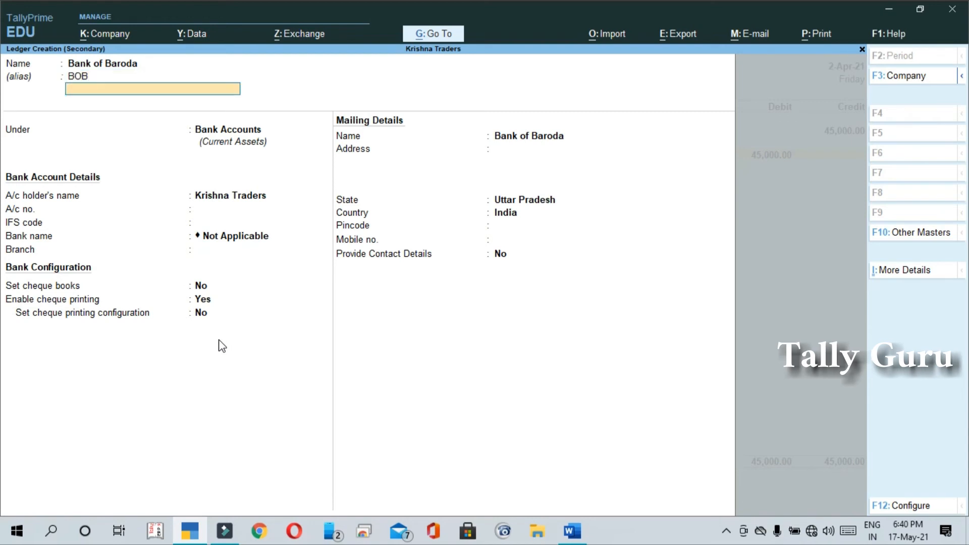
# Keep the ledger under the Bank Accounts group and save it with the account number left empty.
pyautogui.press('Return')
pyautogui.press('Return')
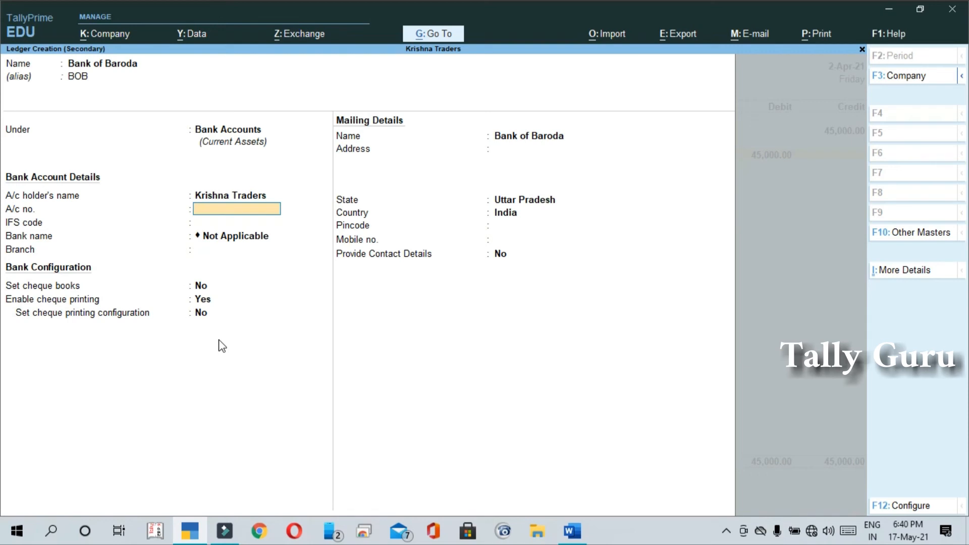
pyautogui.press('Up')
pyautogui.press('Up')
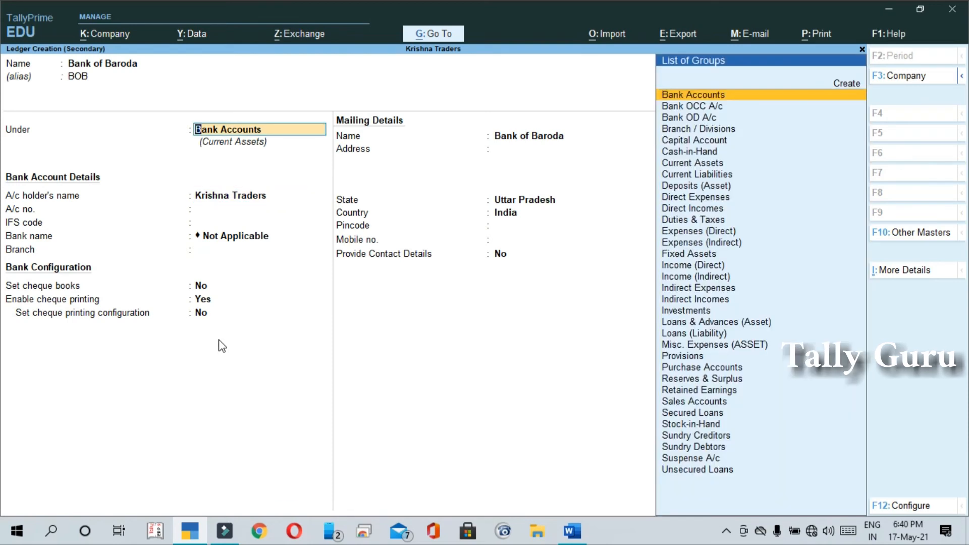
pyautogui.press('Return')
pyautogui.press('Return')
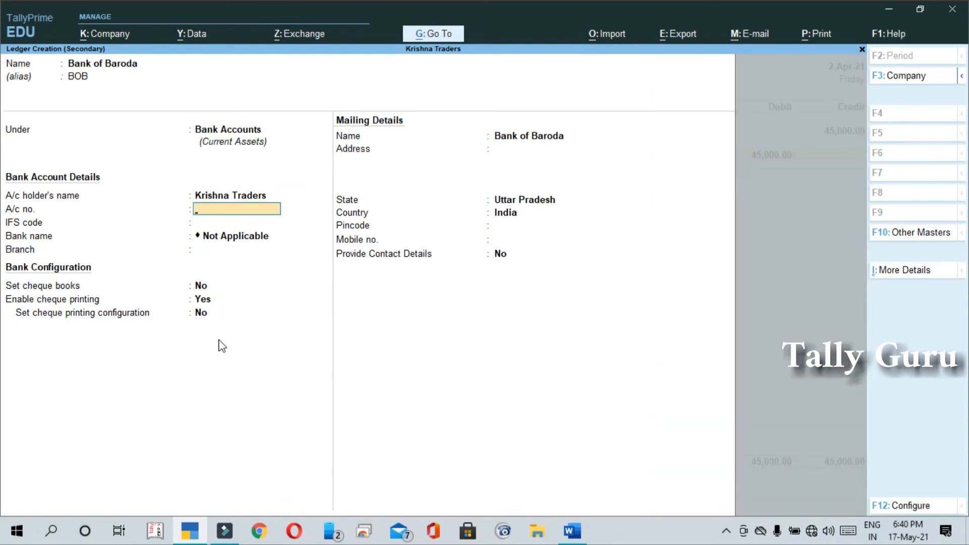
pyautogui.hotkey('ctrl', 'a')
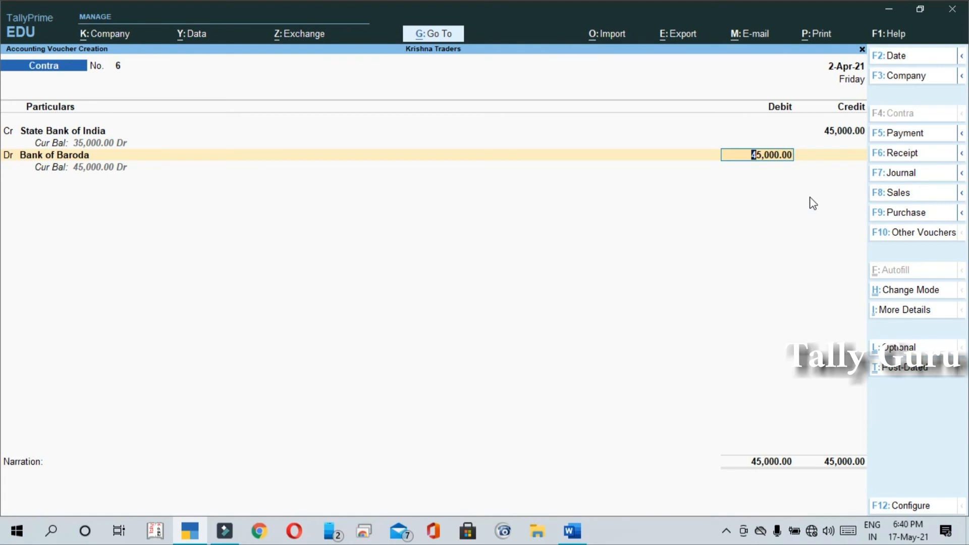
# Accept the 45,000 debit to Bank of Baroda with its default Cheque/DD allocation and save the contra voucher with an empty narration.
pyautogui.press('Return')
pyautogui.press('Return')
pyautogui.press('Return')
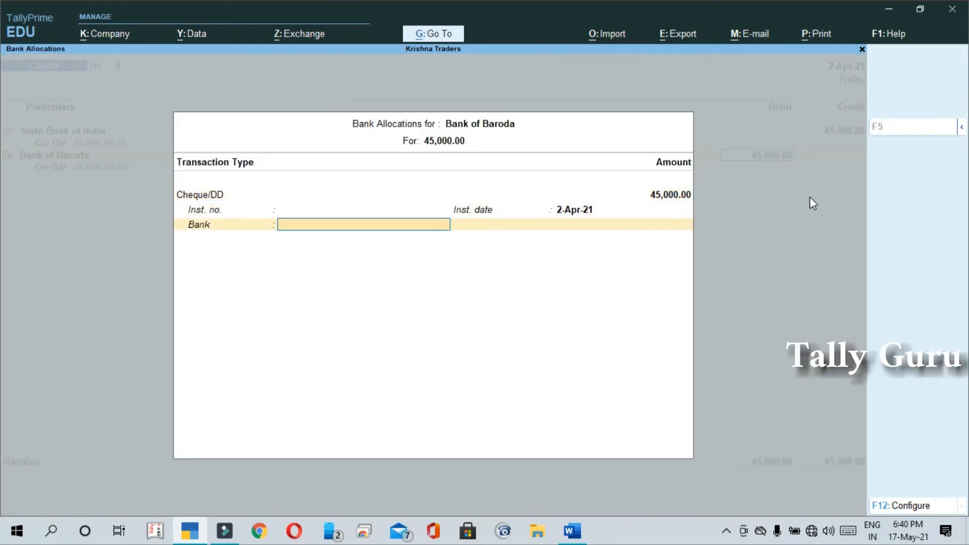
pyautogui.press('Return')
pyautogui.press('Return')
pyautogui.press('Return')
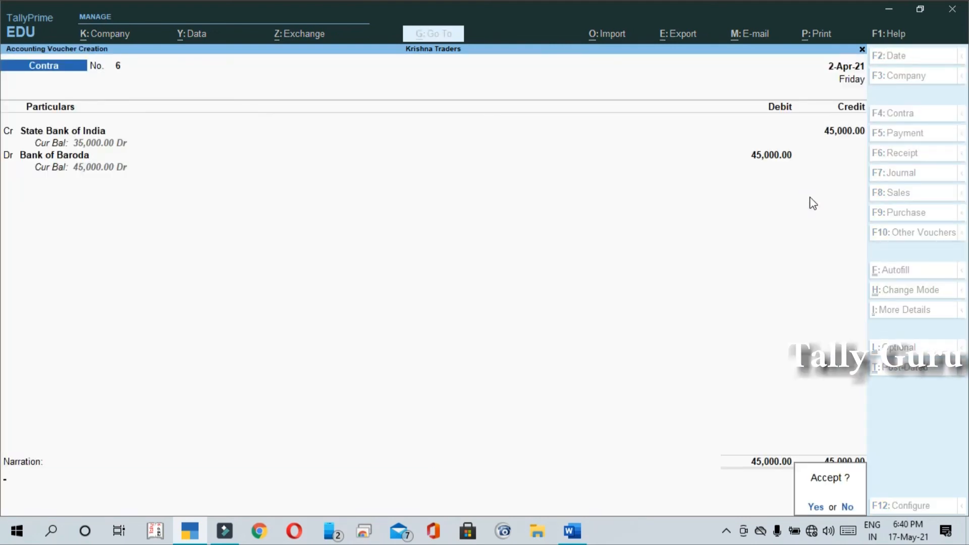
pyautogui.press('Return')
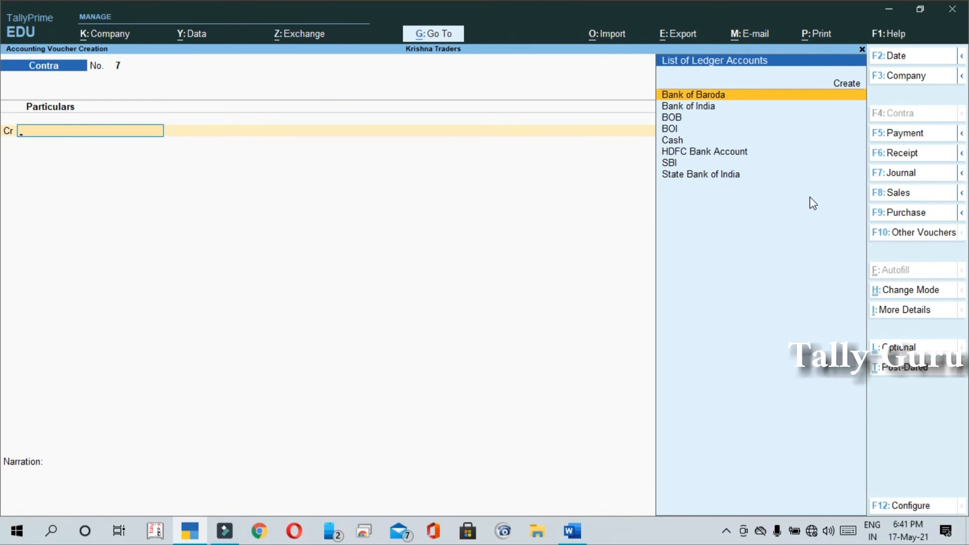
# Leave voucher creation and drill down from the Balance Sheet through Current Assets to the Bank Accounts group.
pyautogui.press('Escape')
pyautogui.press('Down')
pyautogui.press('Down')
pyautogui.press('Down')
pyautogui.press('Return')
pyautogui.press('Right')
pyautogui.press('Return')
pyautogui.press('Down')
pyautogui.press('Return')
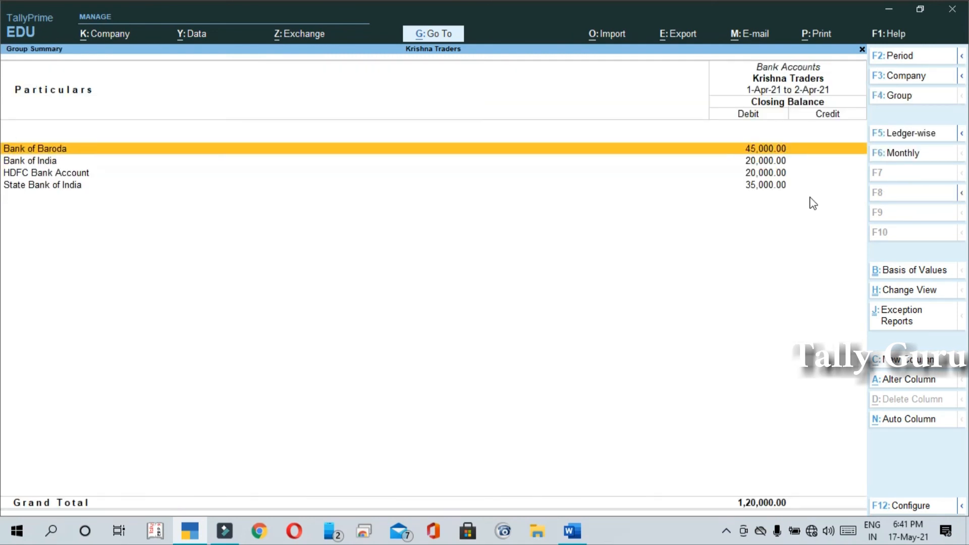
# Compare the closing balances of Bank of Baroda, Bank of India, HDFC Bank Account and State Bank of India.
pyautogui.press('Down')
pyautogui.press('Down')
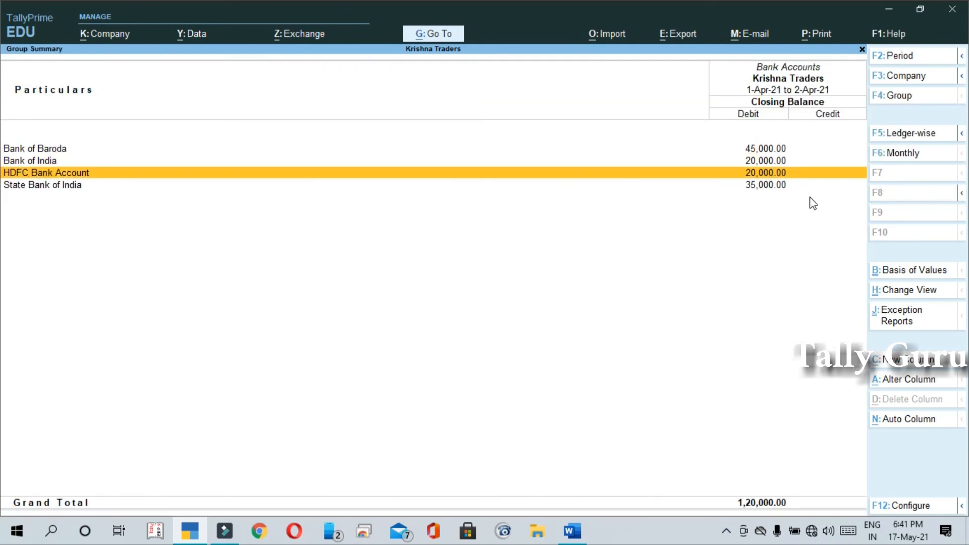
pyautogui.press('Up')
pyautogui.press('Up')
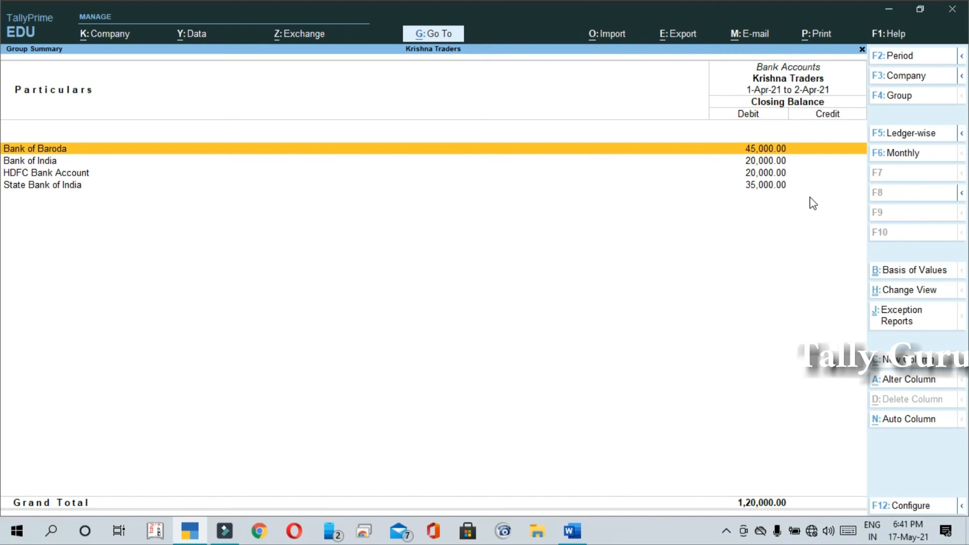
pyautogui.press('Down')
pyautogui.press('Up')
pyautogui.press('Down')
pyautogui.press('Down')
pyautogui.press('Down')
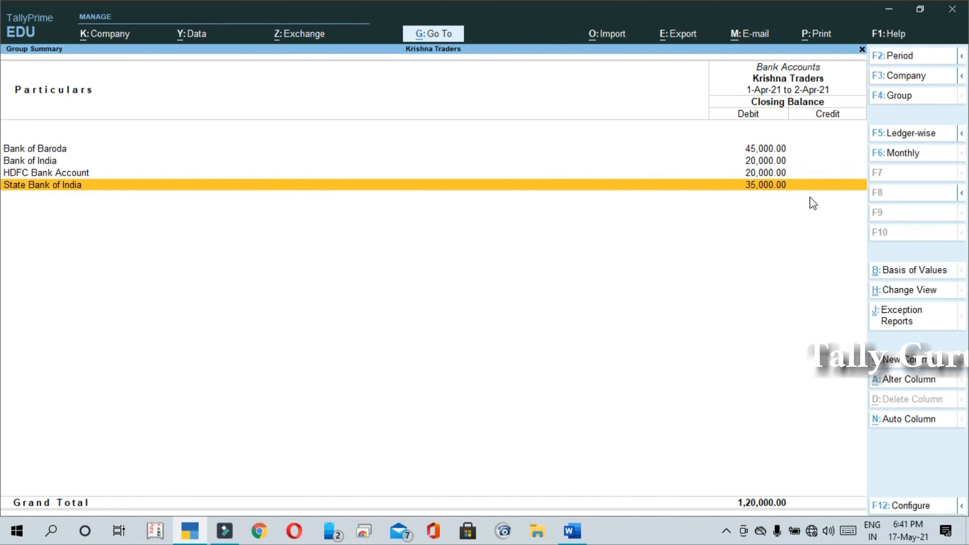
pyautogui.press('Up')
pyautogui.press('Up')
pyautogui.press('Up')
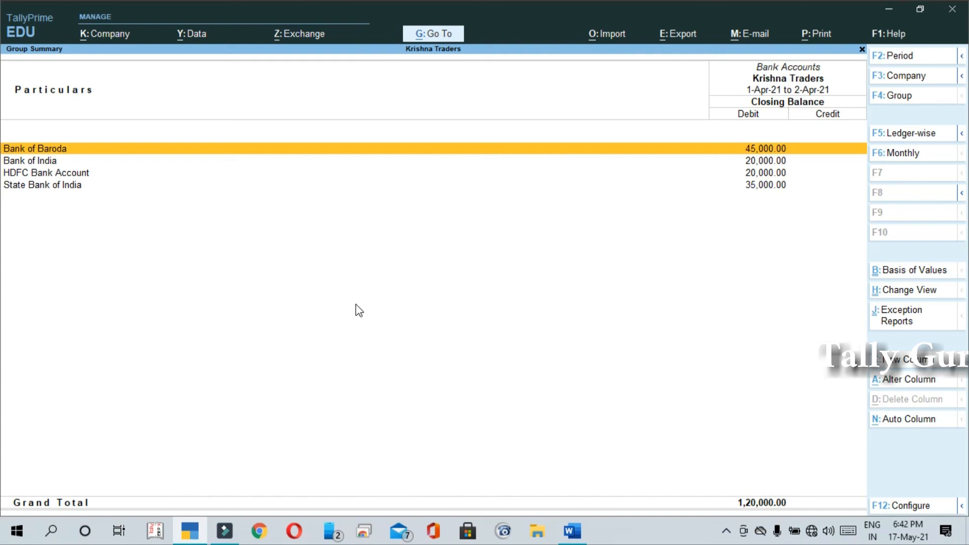
# Switch to the Word document and review the 10,000 cash to petty cash transfer entry in section 4.
pyautogui.hotkey('alt', 'Tab')
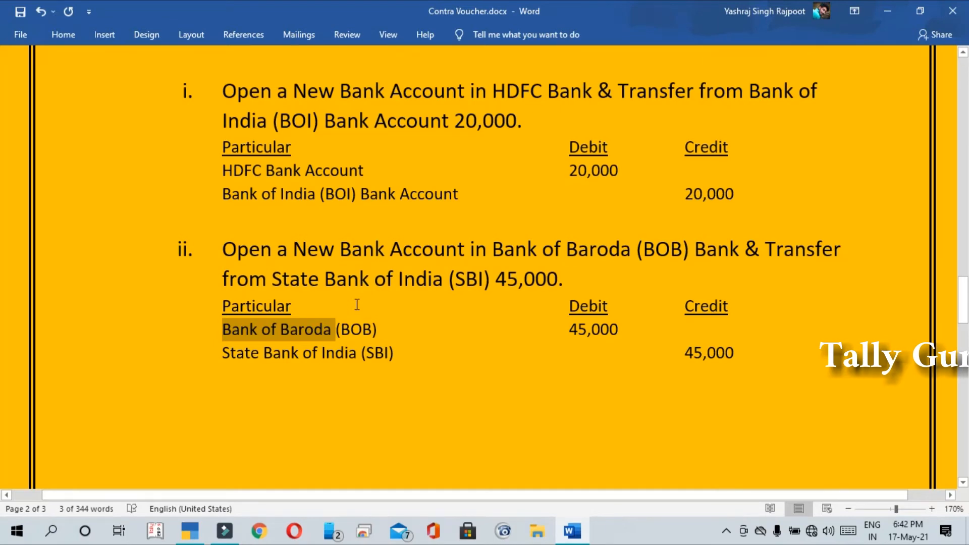
pyautogui.scroll(-5, 325, 302)
pyautogui.scroll(-8, 324, 306)
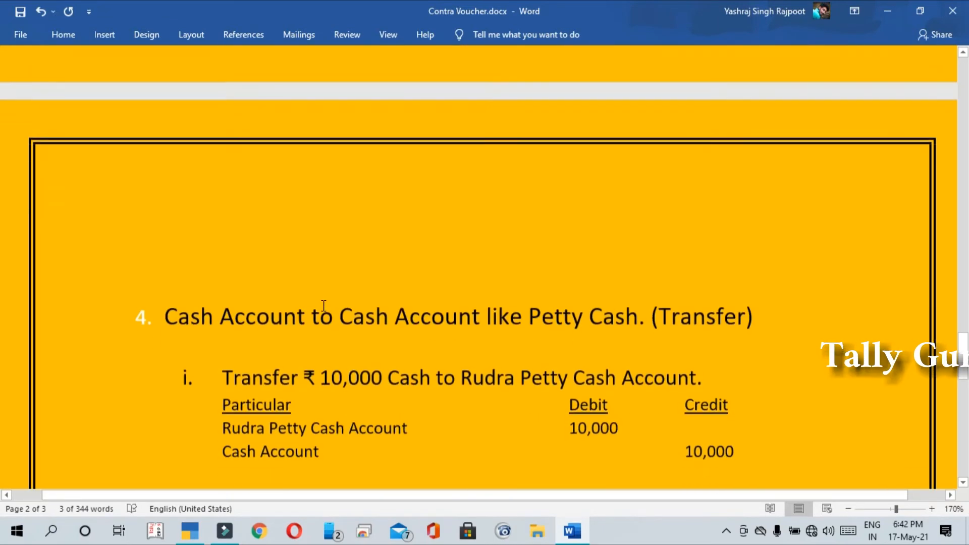
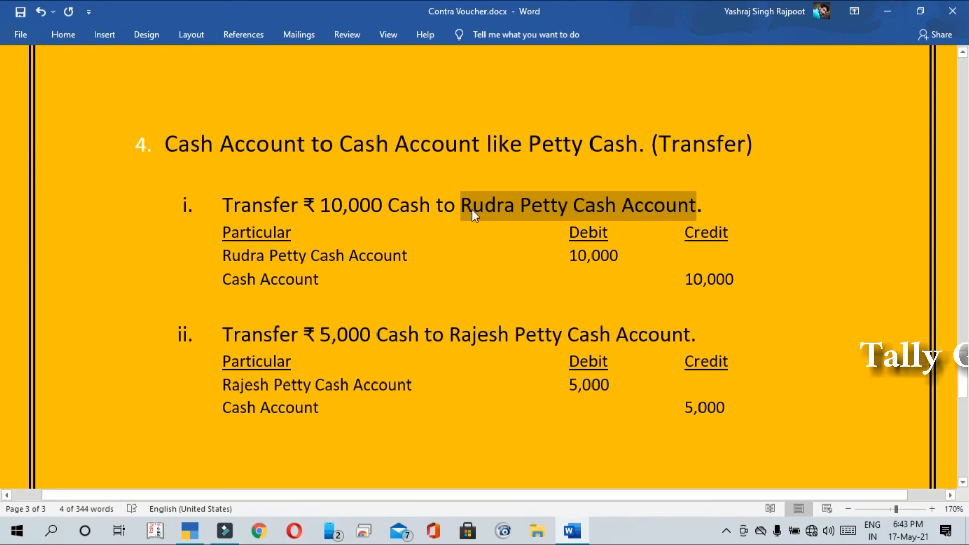
pyautogui.click(411, 272)
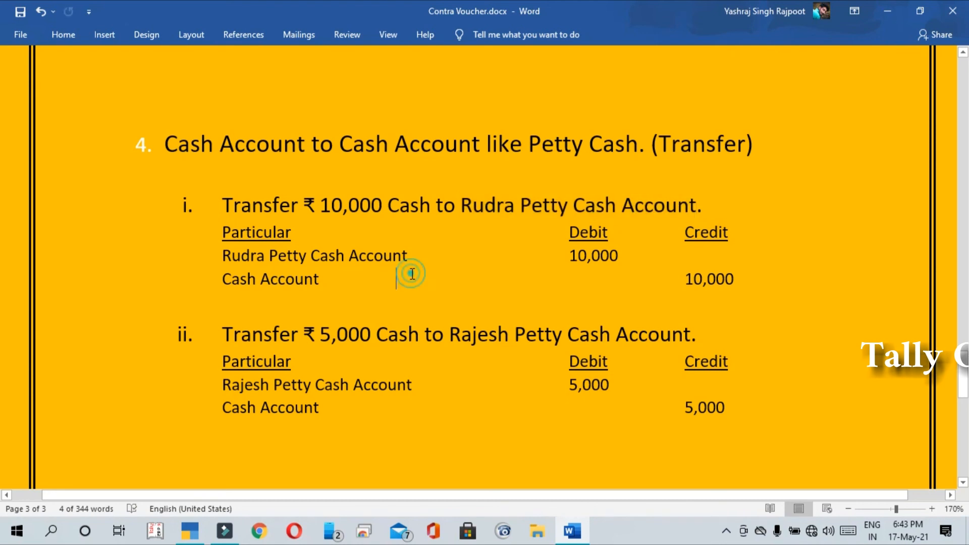
pyautogui.click(424, 262)
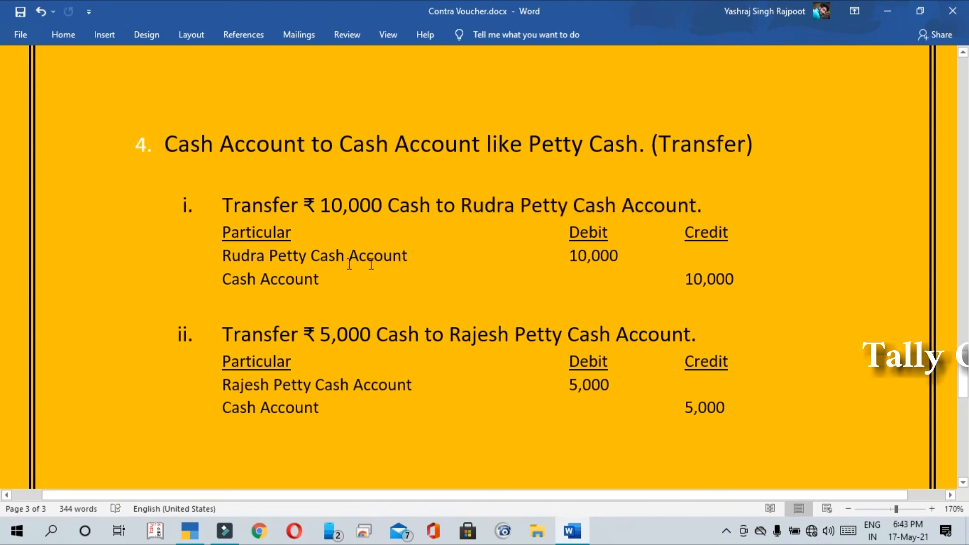
pyautogui.click(617, 255)
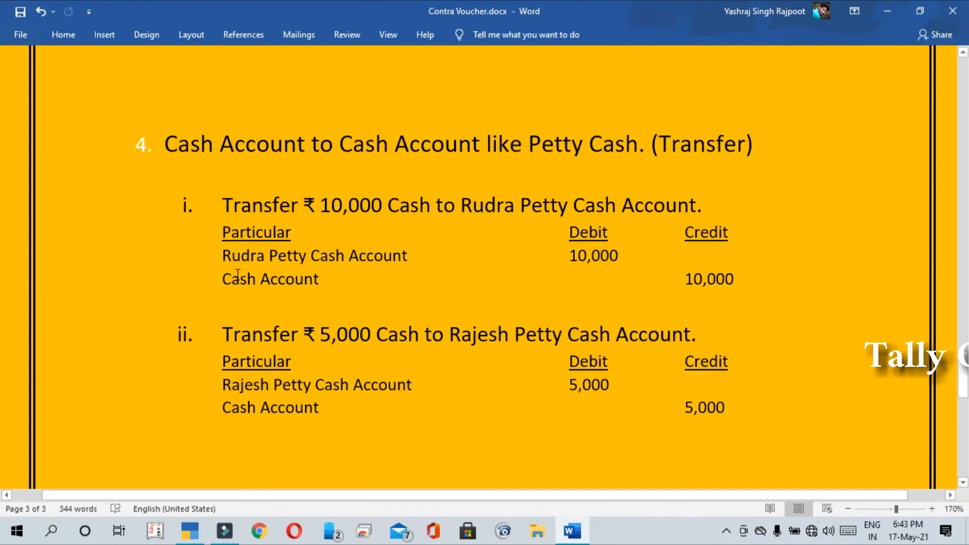
pyautogui.moveTo(224, 279); pyautogui.dragTo(320, 279)
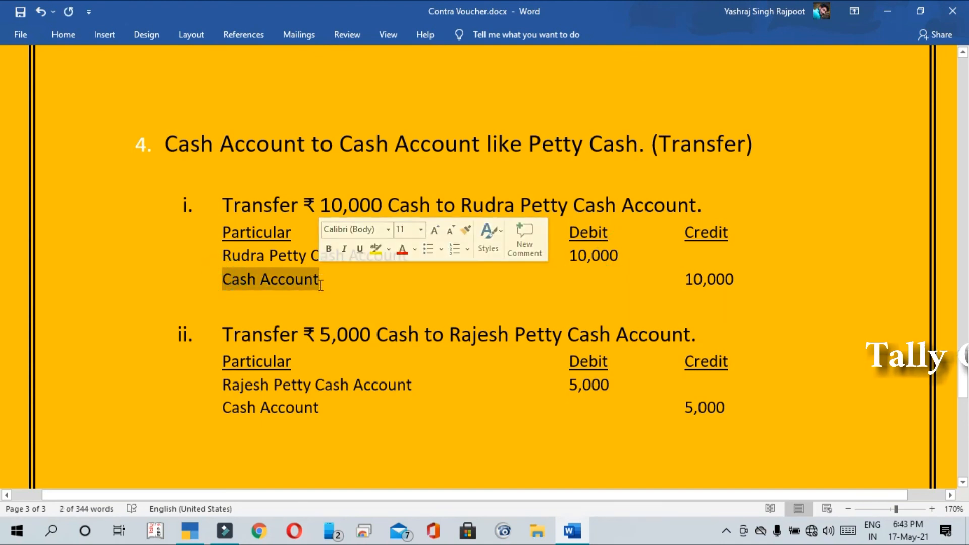
# Copy the petty cash account name from the debit line of the 10,000 transfer in section 4.
pyautogui.click(347, 290)
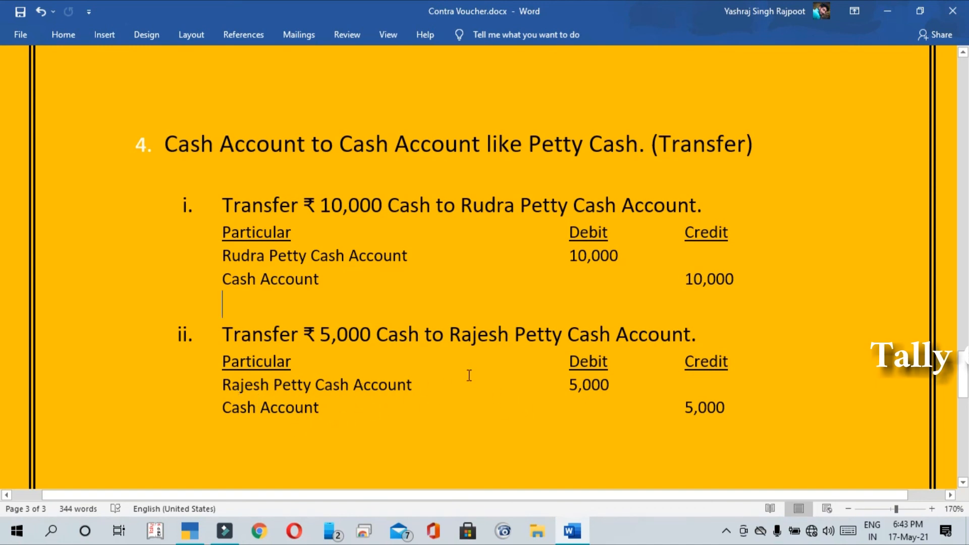
pyautogui.moveTo(407, 255); pyautogui.dragTo(235, 259)
pyautogui.hotkey('ctrl', 'c')
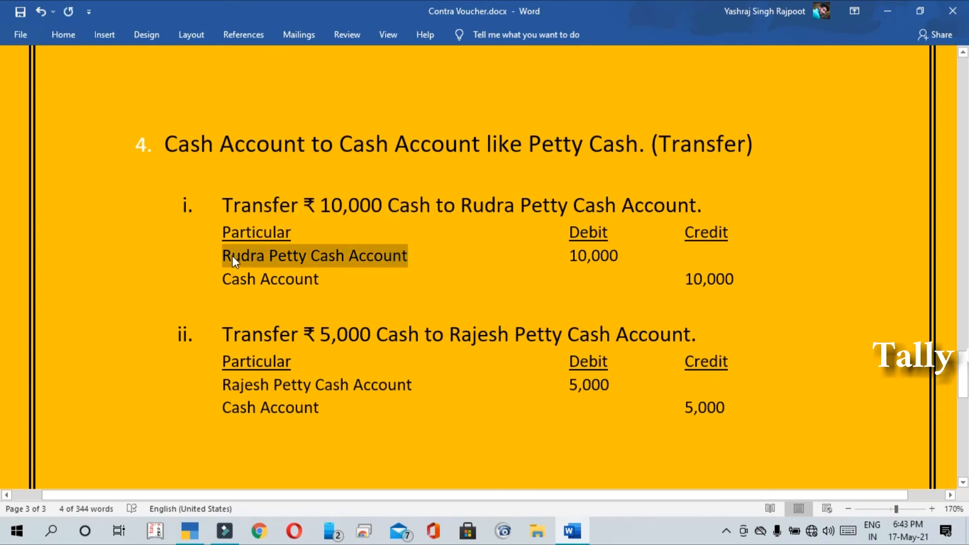
# Switch to TallyPrime, leave the Bank Accounts report and open a new contra voucher.
pyautogui.hotkey('alt', 'Tab')
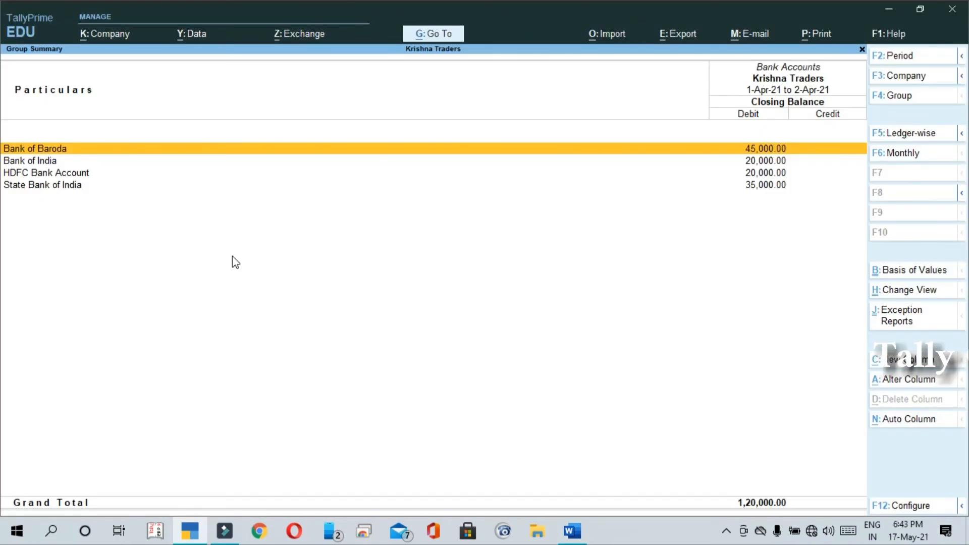
pyautogui.press('Escape')
pyautogui.press('Escape')
pyautogui.press('Escape')
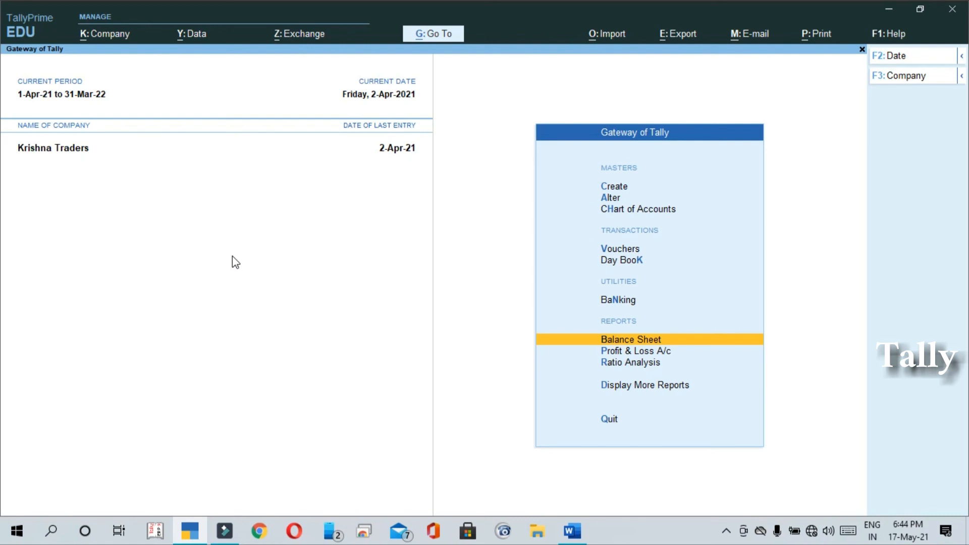
pyautogui.press('v')
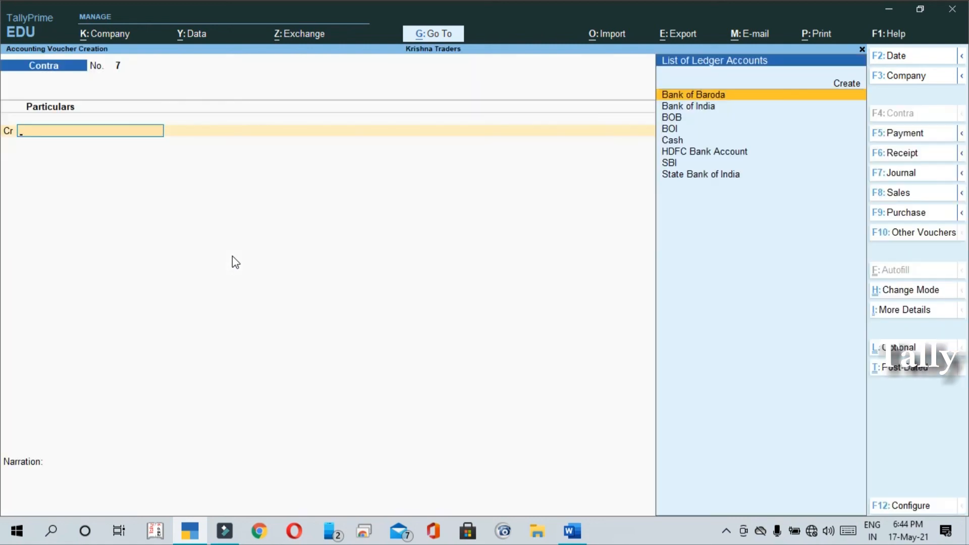
# Credit the Cash ledger with 10,000 in the contra voucher.
pyautogui.press('Down')
pyautogui.press('Down')
pyautogui.press('Down')
pyautogui.press('Down')
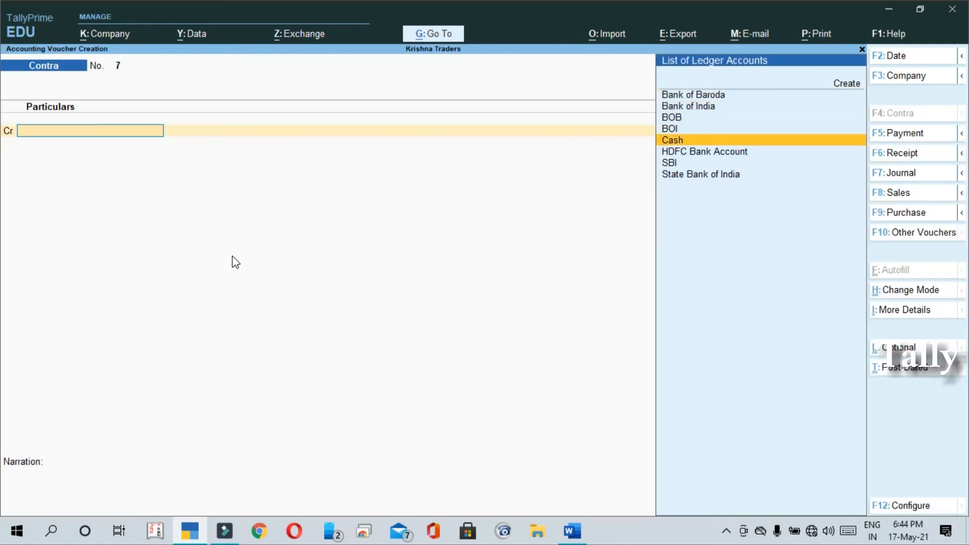
pyautogui.press('Return')
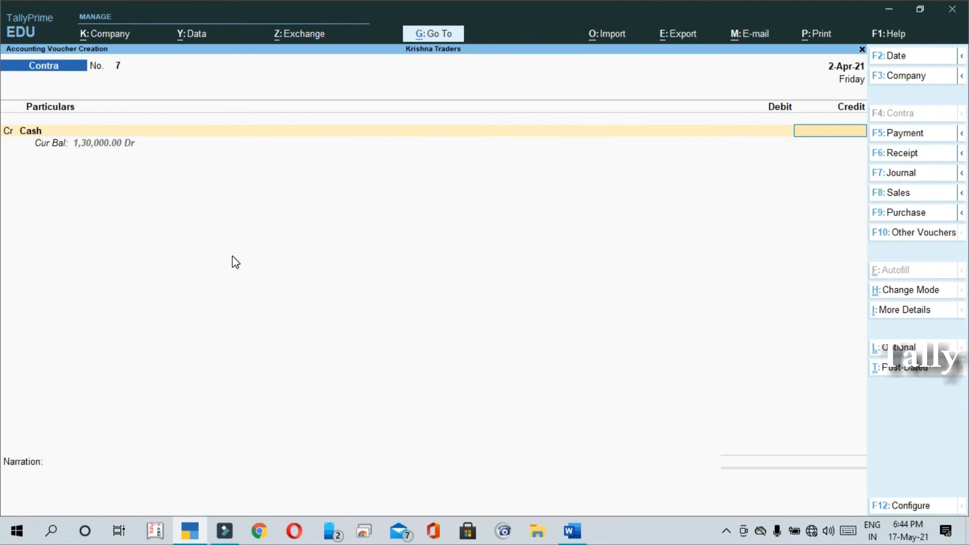
pyautogui.write('10000')
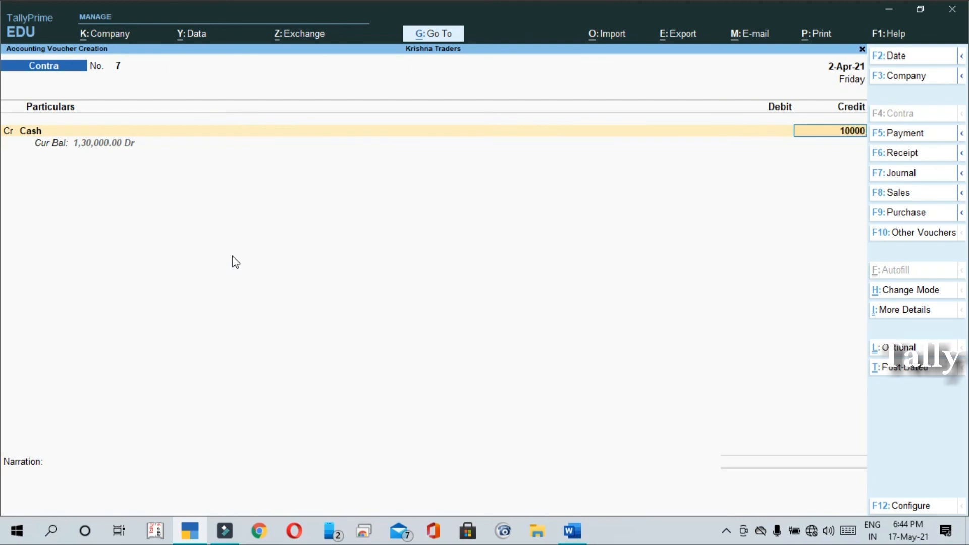
pyautogui.press('Return')
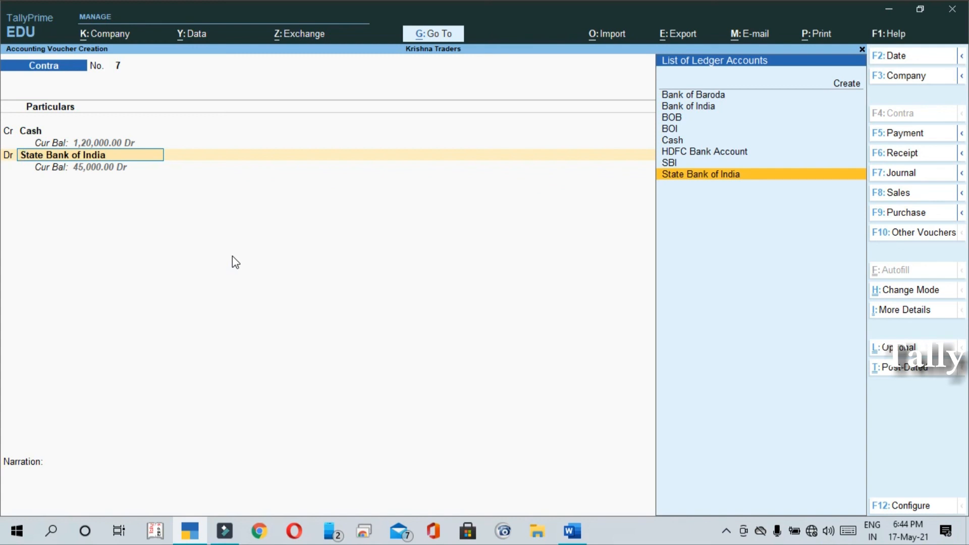
# Create a ledger from the debit line with the copied petty cash account name, grouped under Cash-in-Hand.
pyautogui.hotkey('alt', 'c')
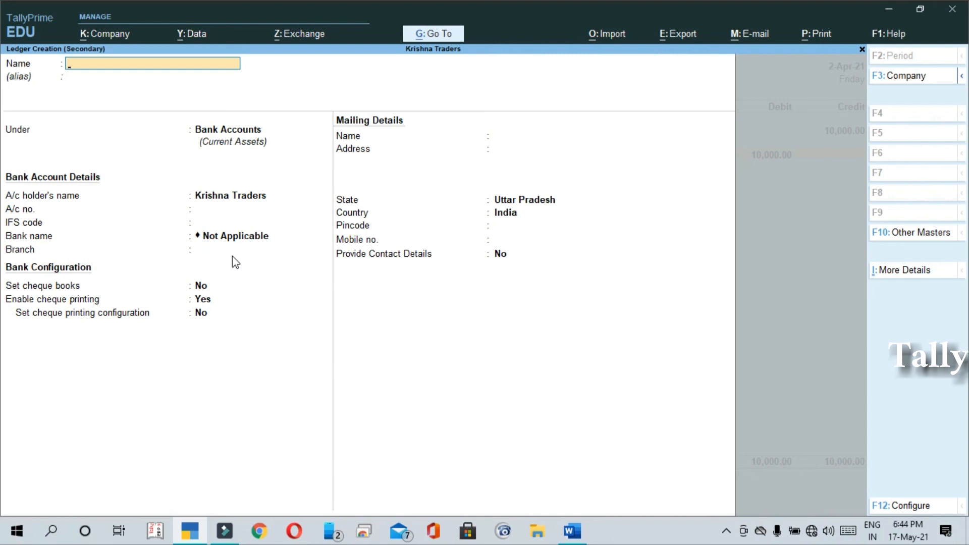
pyautogui.hotkey('ctrl', 'v')
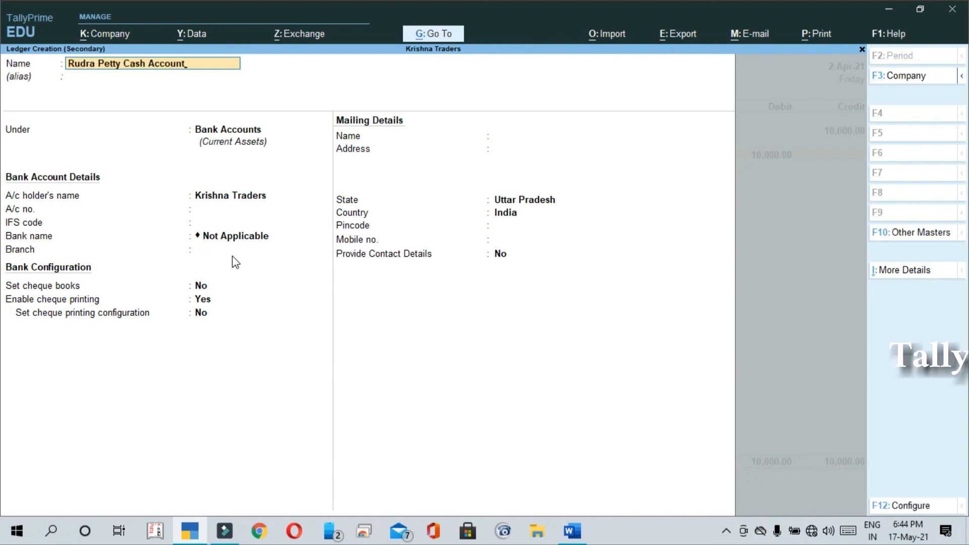
pyautogui.press('Return')
pyautogui.press('Return')
pyautogui.write('Cas')
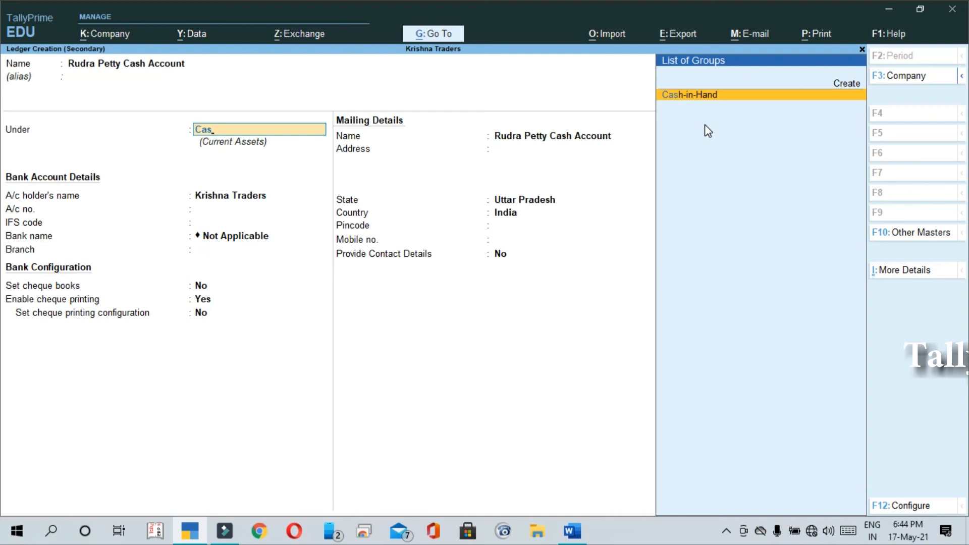
pyautogui.press('Return')
pyautogui.press('Return')
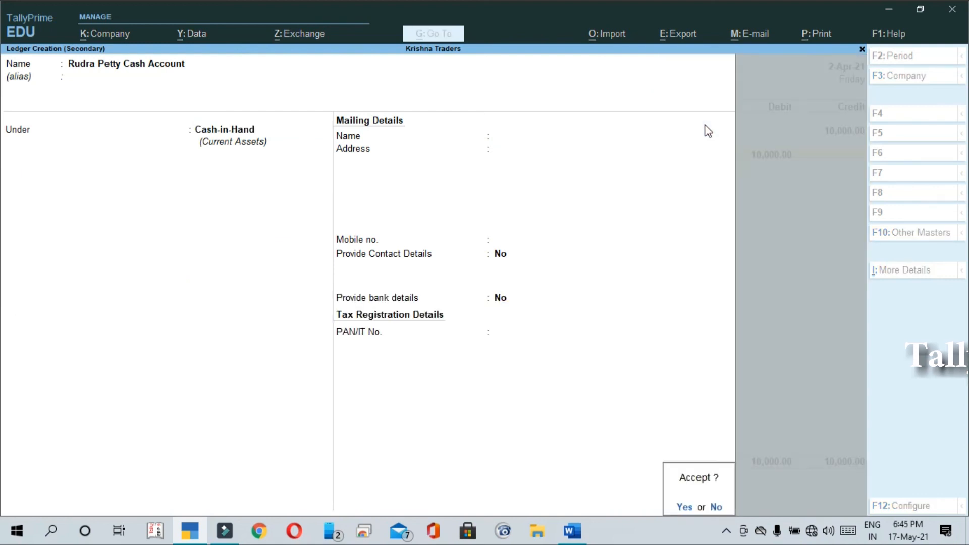
pyautogui.press('Return')
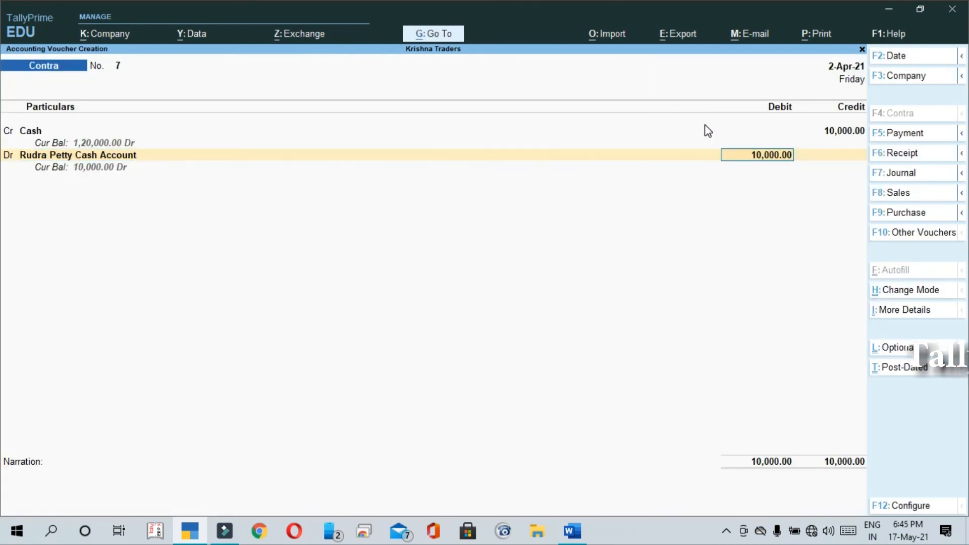
# Accept the 10,000 debit to the new petty cash ledger and save the contra voucher with an empty narration.
pyautogui.press('Return')
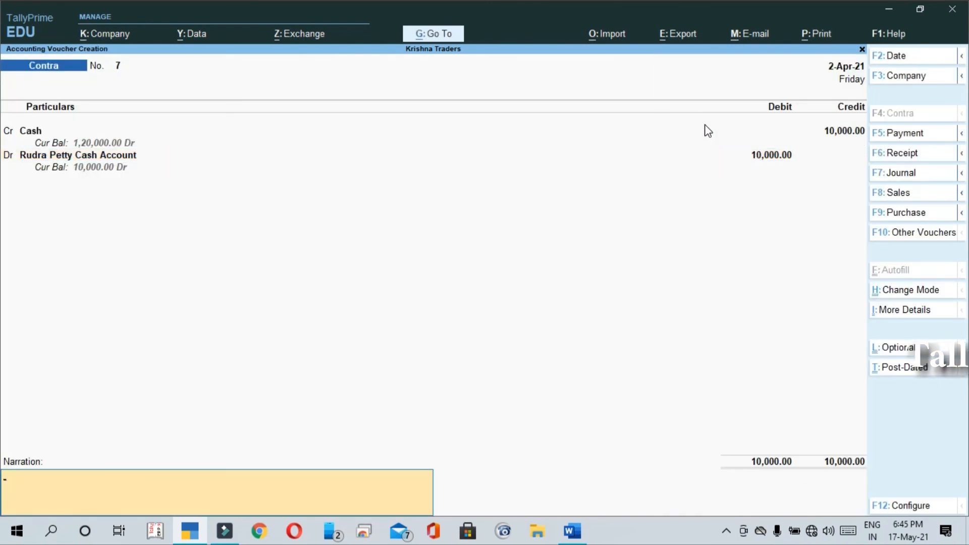
pyautogui.press('Return')
pyautogui.press('Return')
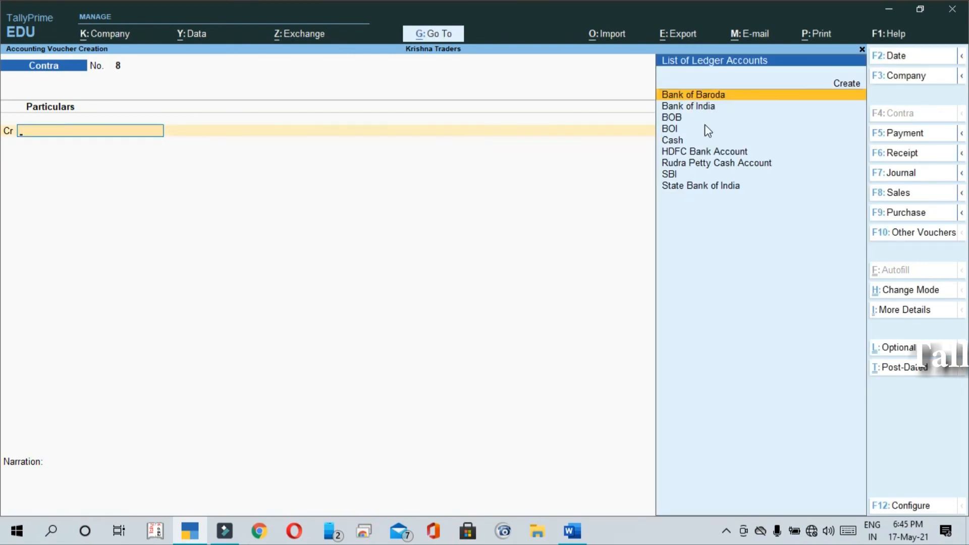
# Leave voucher creation and drill down from the Balance Sheet through Current Assets to compare the ledger balances in Cash-in-Hand.
pyautogui.press('Escape')
pyautogui.press('Down')
pyautogui.press('Down')
pyautogui.press('Down')
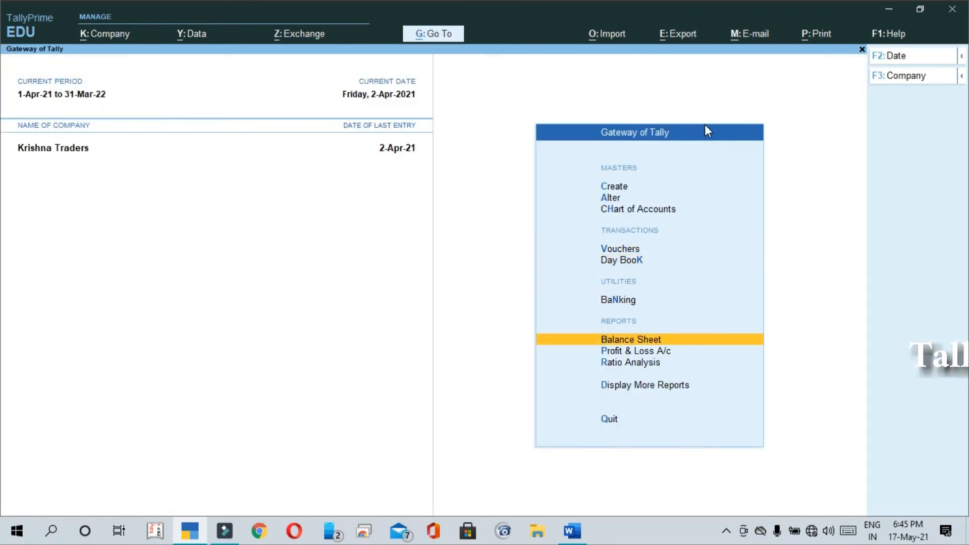
pyautogui.press('Return')
pyautogui.press('Return')
pyautogui.press('Down')
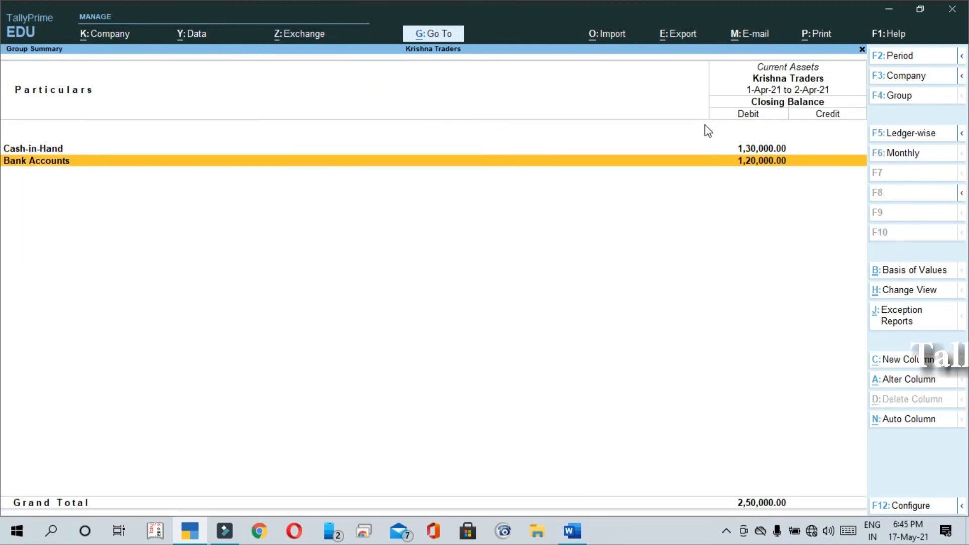
pyautogui.press('Up')
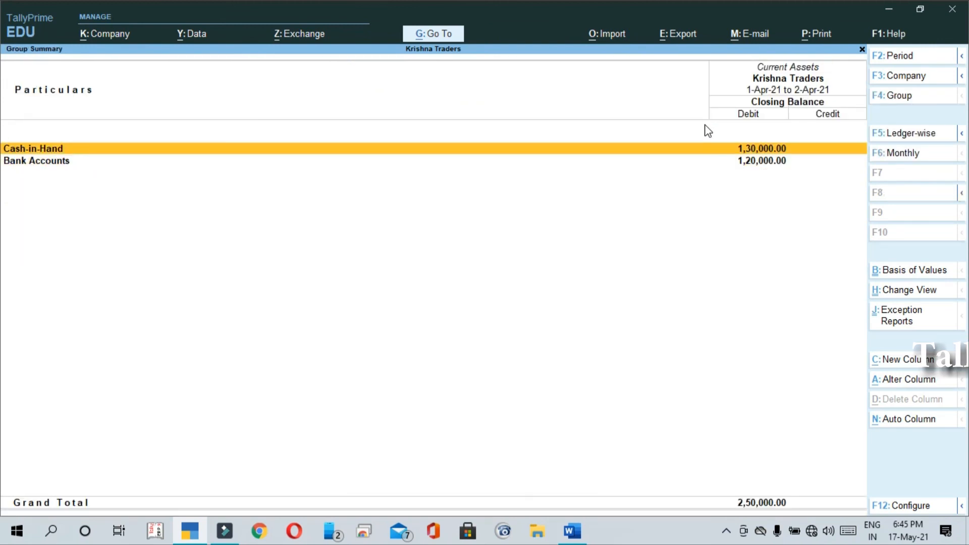
pyautogui.press('Return')
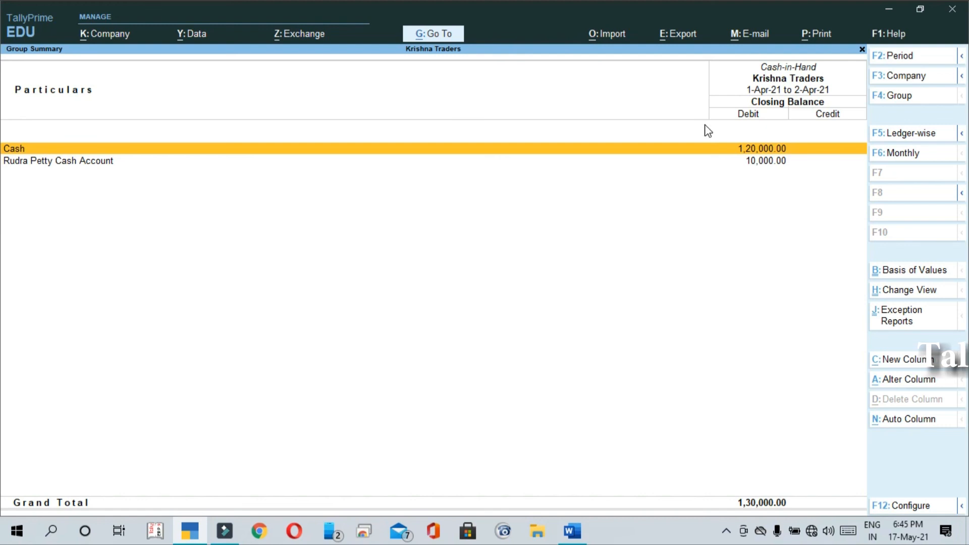
pyautogui.press('Down')
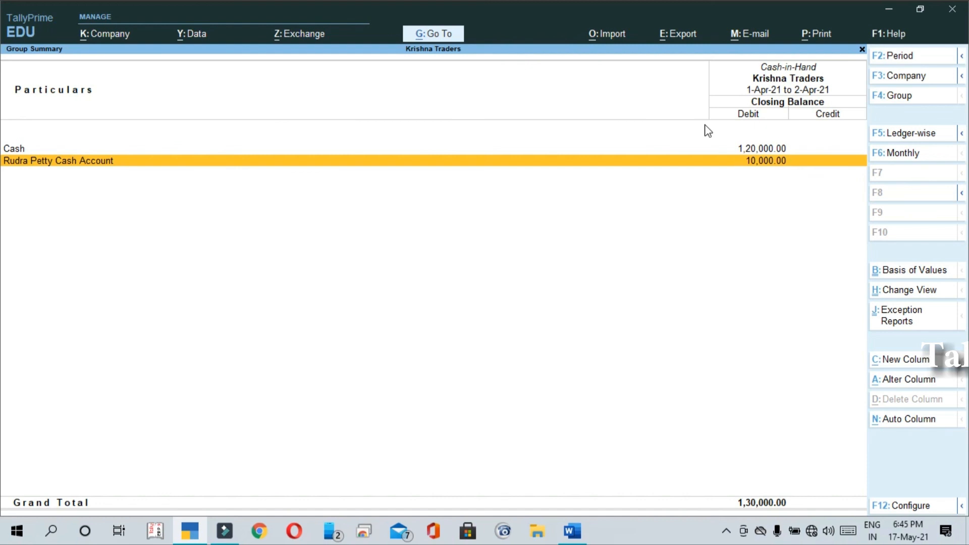
pyautogui.press('Up')
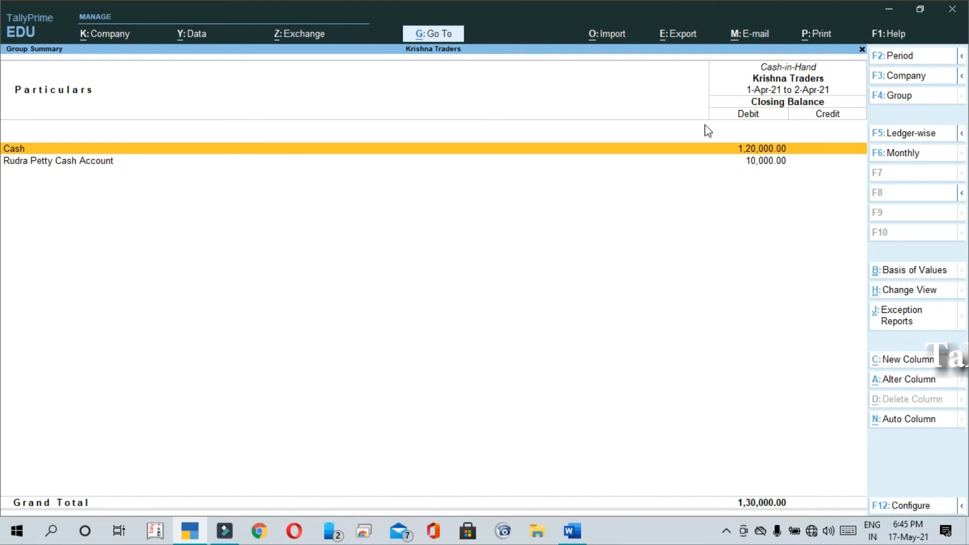
# Return to the Gateway of Tally and open another contra voucher.
pyautogui.press('Escape')
pyautogui.press('Escape')
pyautogui.press('Escape')
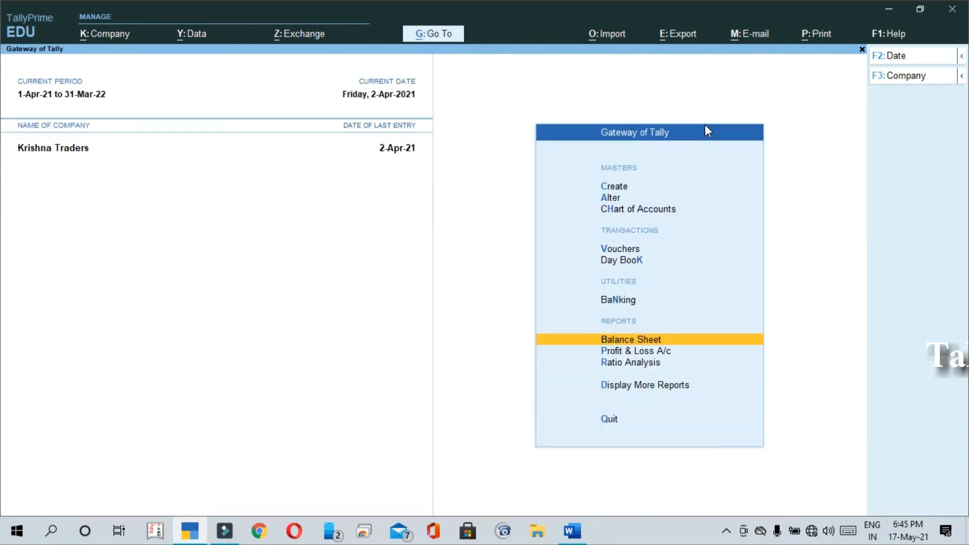
pyautogui.press('Up')
pyautogui.press('Up')
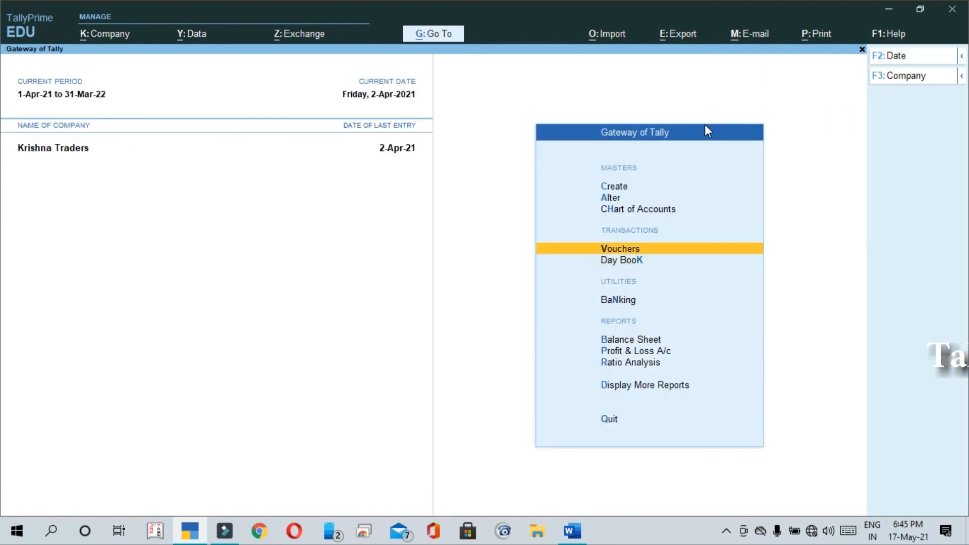
pyautogui.press('Return')
# Switch to the Word document, copy the petty cash account name from the 5,000 transfer and return to TallyPrime.
pyautogui.hotkey('alt', 'Tab')
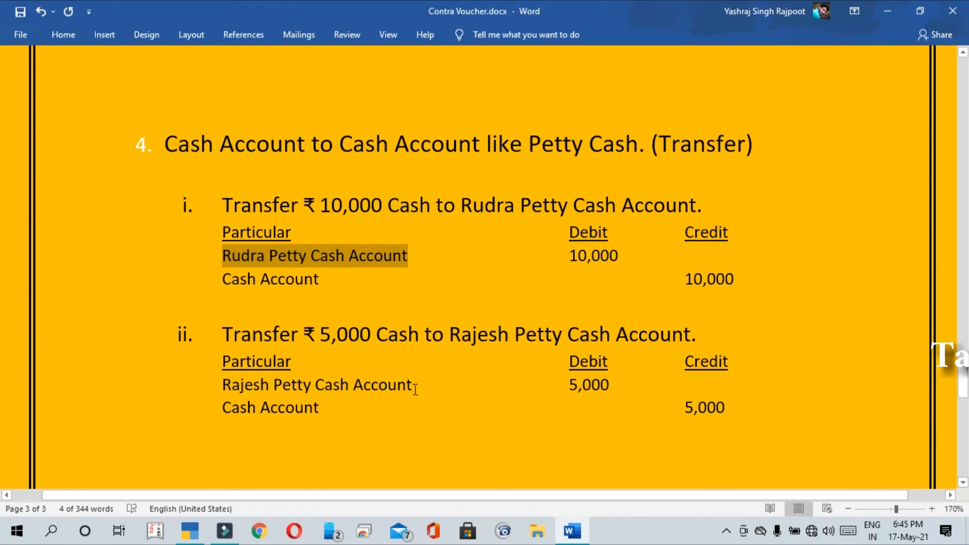
pyautogui.moveTo(410, 388); pyautogui.dragTo(243, 388)
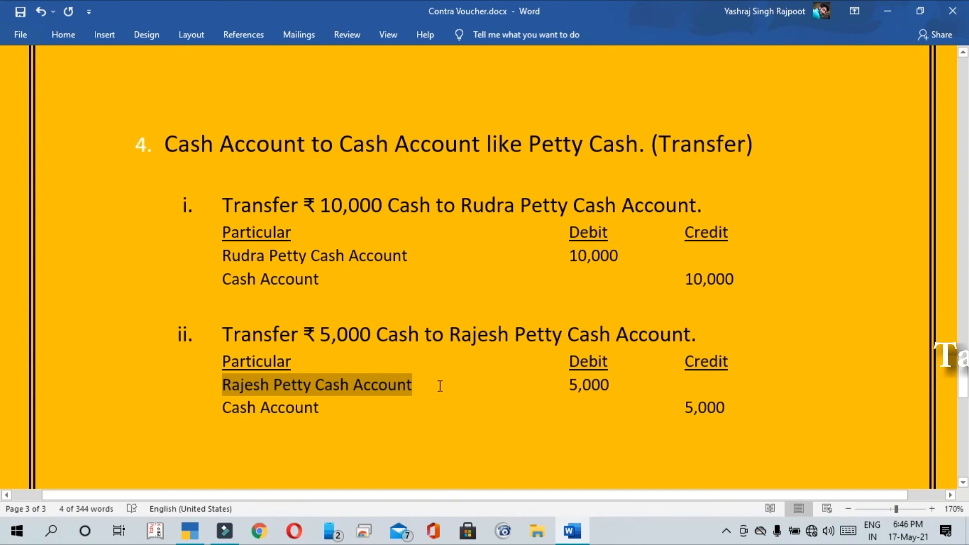
pyautogui.hotkey('alt', 'Tab')
# Credit the Cash ledger with 5,000 in the new contra voucher.
pyautogui.press('Down')
pyautogui.press('Down')
pyautogui.press('Down')
pyautogui.press('Down')
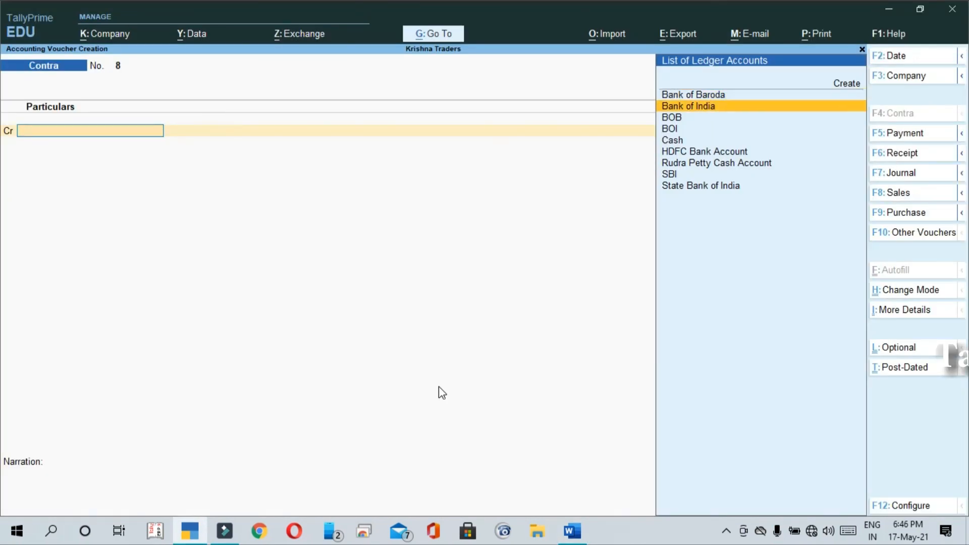
pyautogui.press('Return')
pyautogui.write('5000')
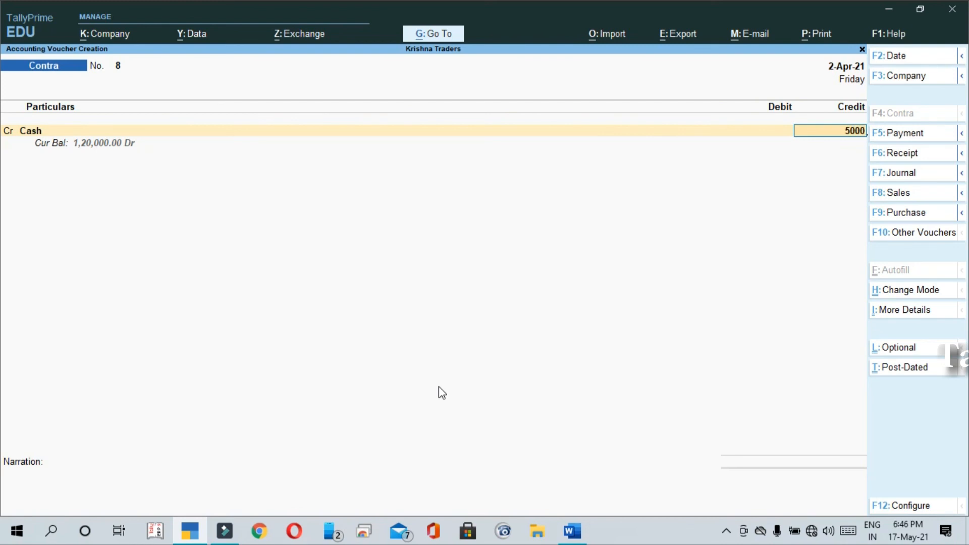
pyautogui.press('Return')
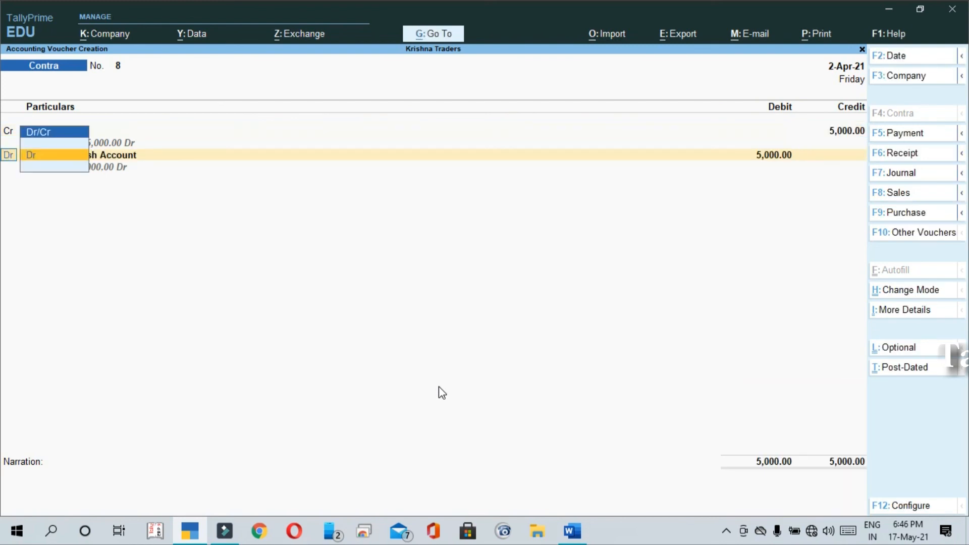
# Create the second petty cash ledger from the debit line using the copied name, keeping it under Cash-in-Hand.
pyautogui.press('Return')
pyautogui.hotkey('alt', 'c')
pyautogui.write('Rajesh Petty Cash Account')
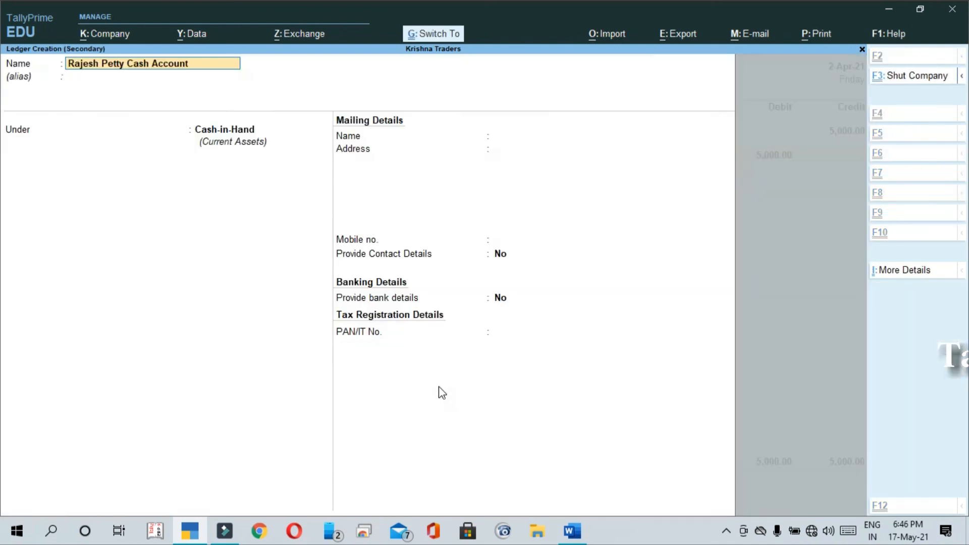
pyautogui.press('Return')
pyautogui.press('Return')
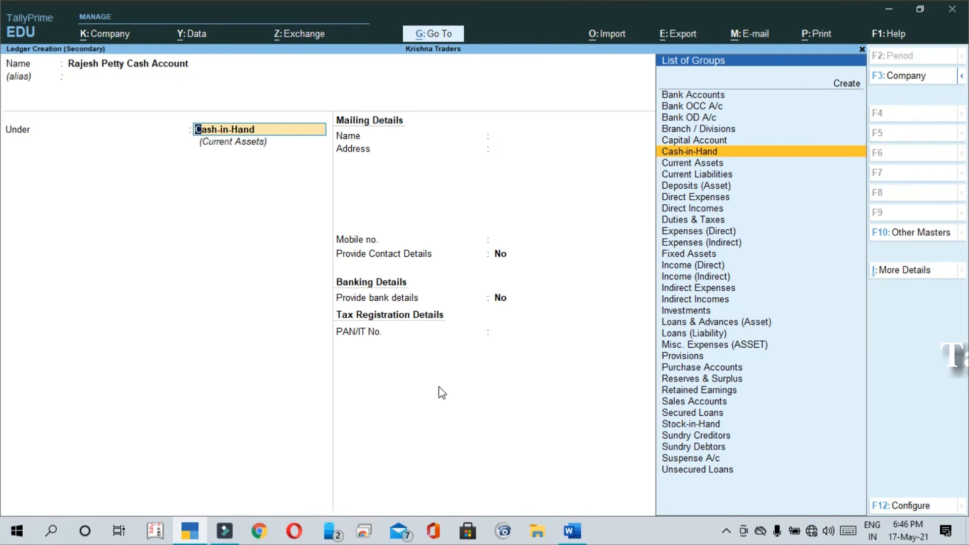
pyautogui.press('Return')
pyautogui.press('Return')
pyautogui.press('Return')
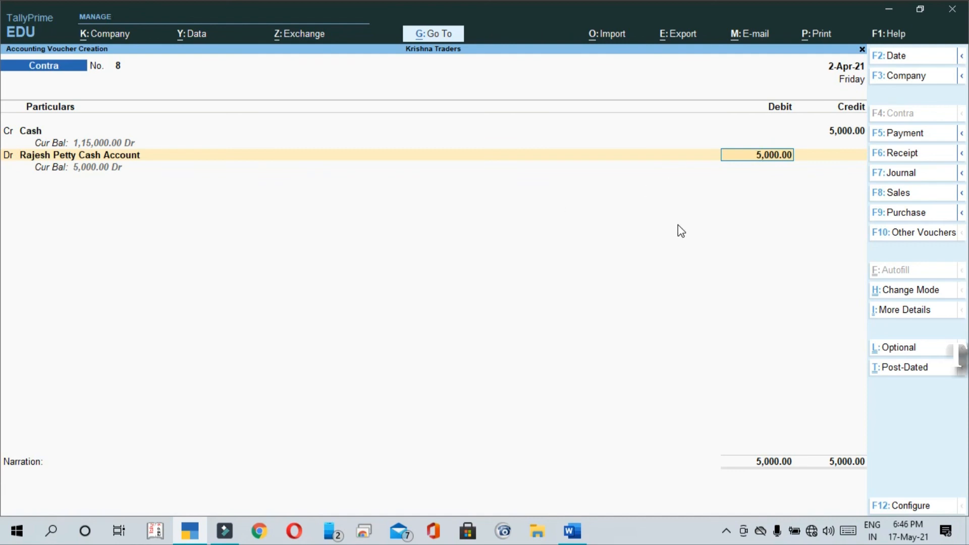
# Accept the 5,000 debit to the second petty cash ledger, save the voucher without a narration and leave voucher creation.
pyautogui.press('Return')
pyautogui.press('Return')
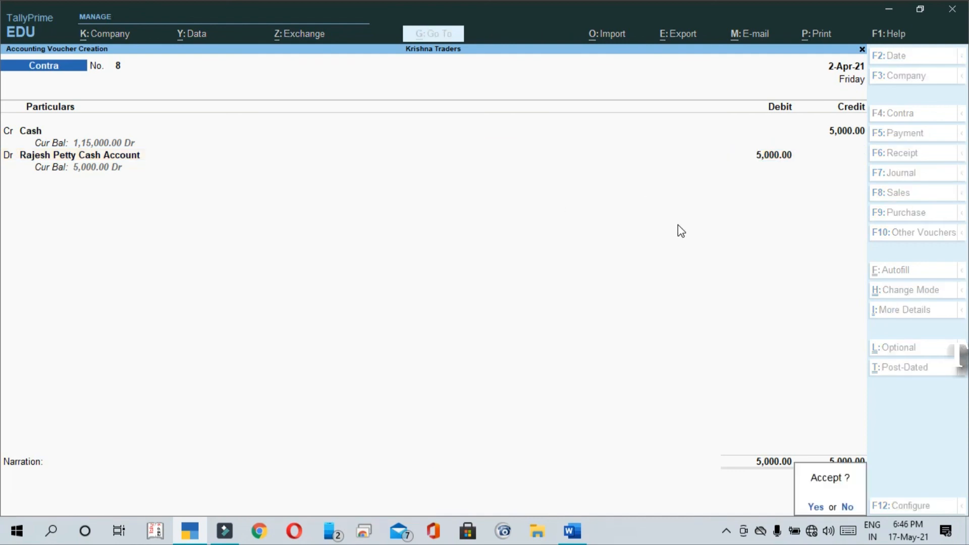
pyautogui.press('Return')
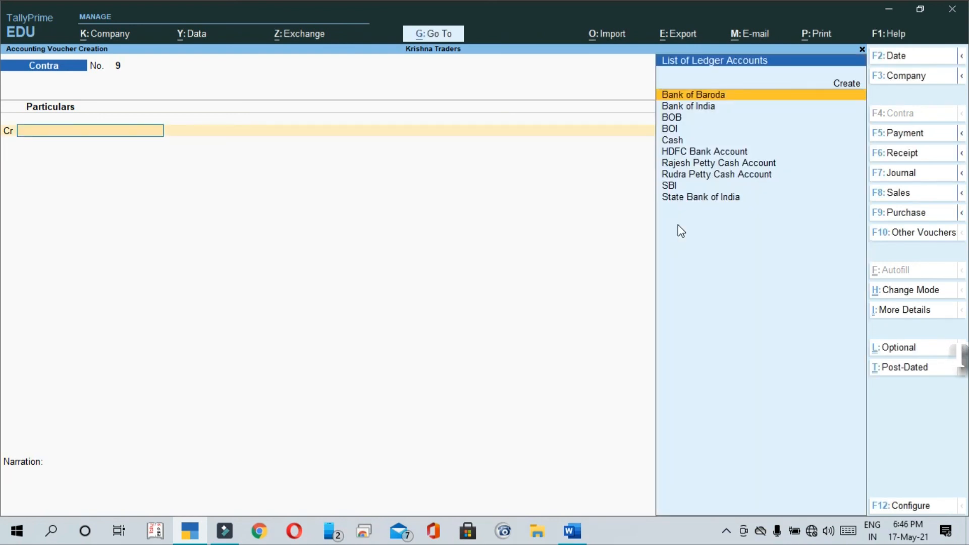
pyautogui.press('Escape')
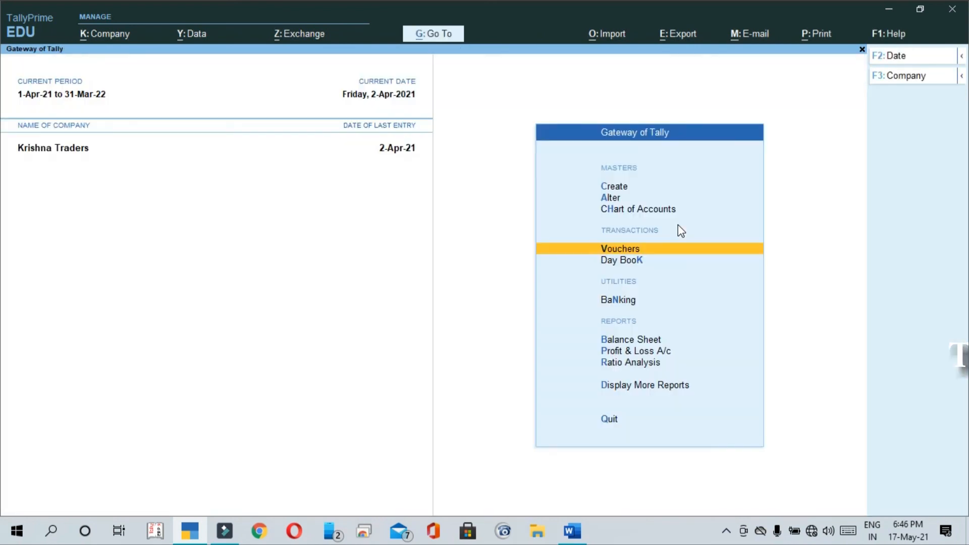
# Open the Balance Sheet and drill down through Current Assets to Cash-in-Hand to check the petty cash ledgers' closing balances.
pyautogui.press('Down')
pyautogui.press('Down')
pyautogui.press('Down')
pyautogui.press('Return')
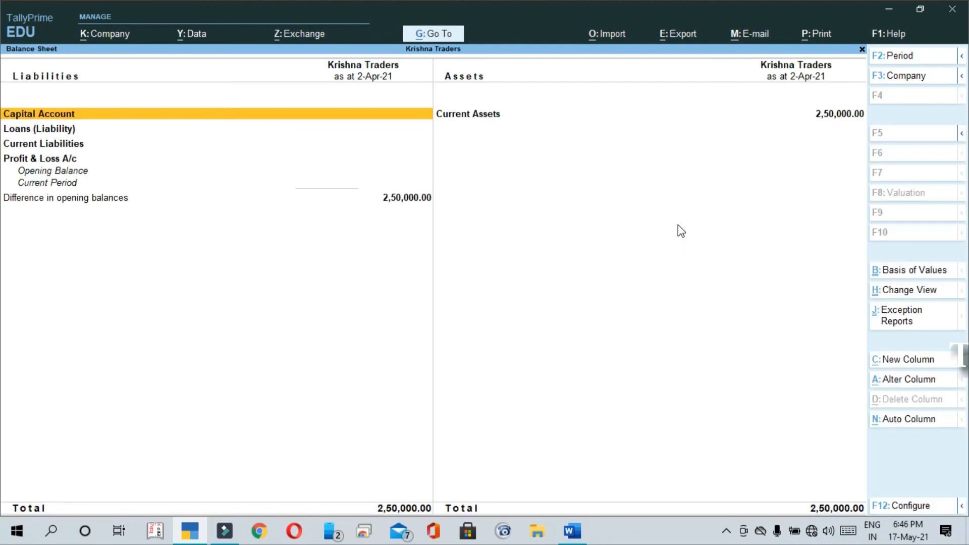
pyautogui.press('Right')
pyautogui.press('Return')
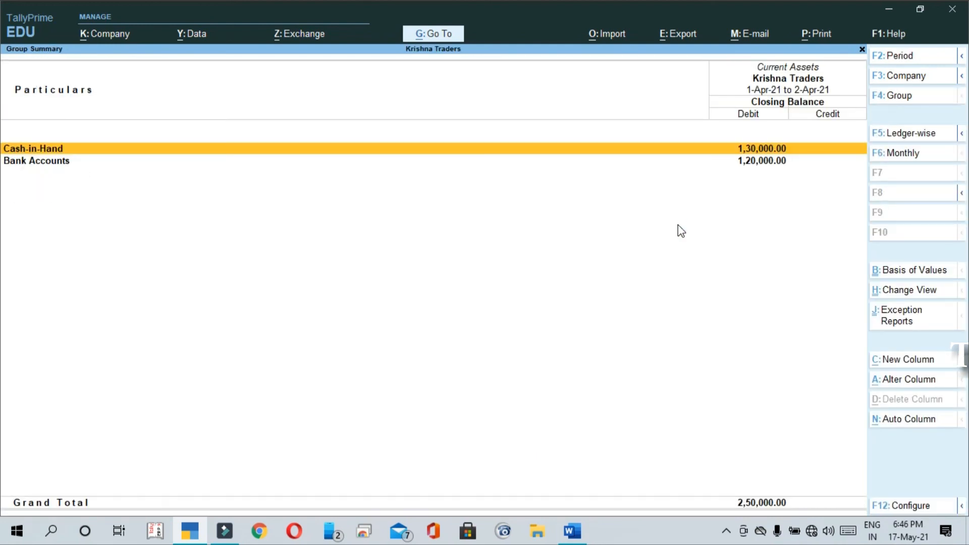
pyautogui.press('Return')
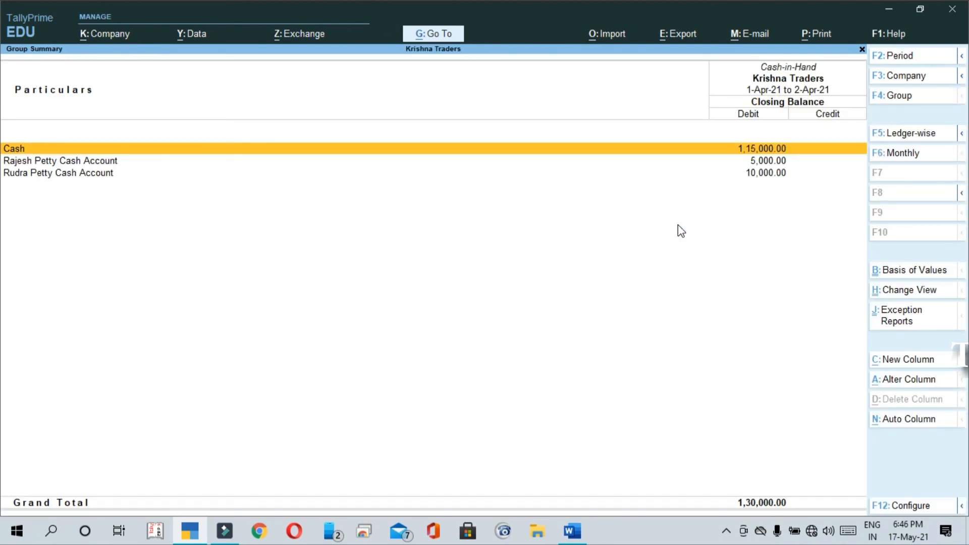
pyautogui.click(763, 160)
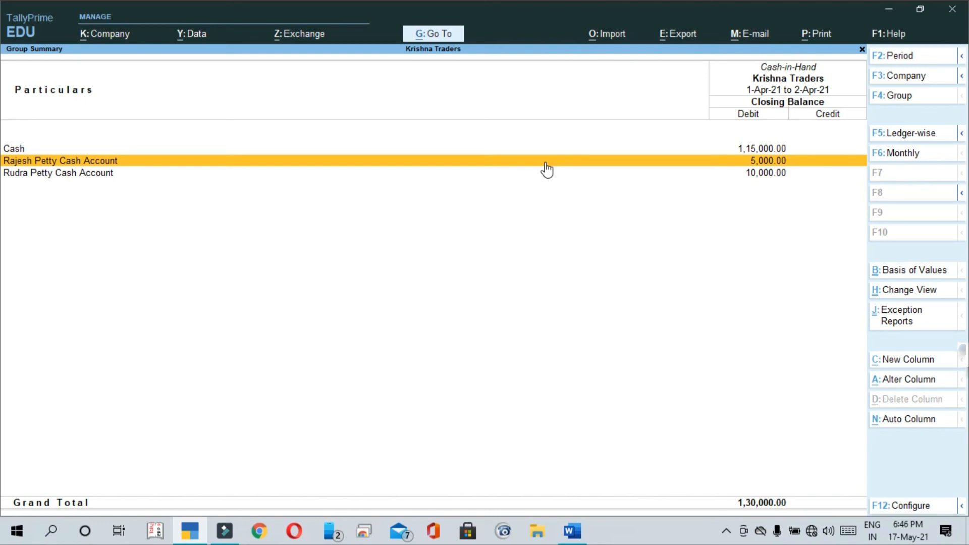
# Switch to the Word document and review it back up to the list of four contra transaction types.
pyautogui.hotkey('alt', 'Tab')
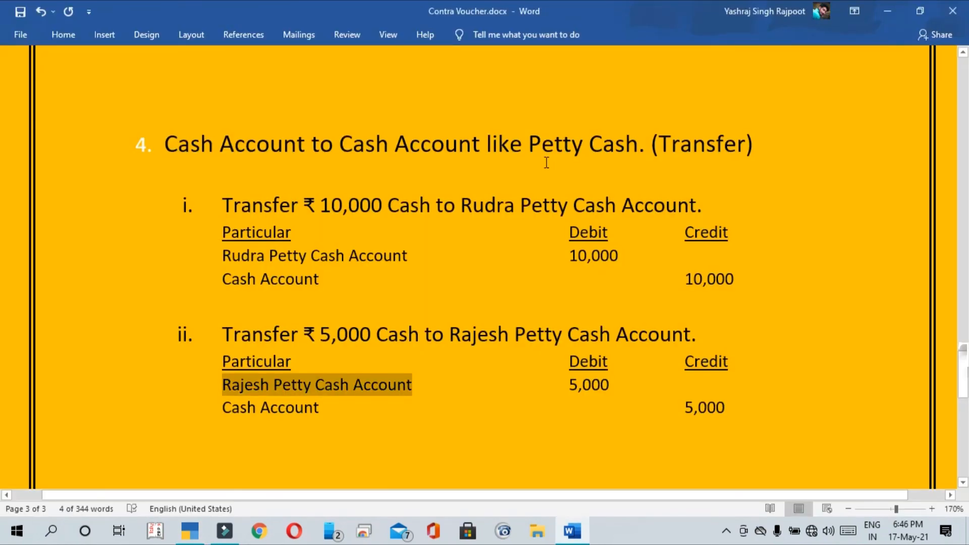
pyautogui.scroll(15, 532, 164)
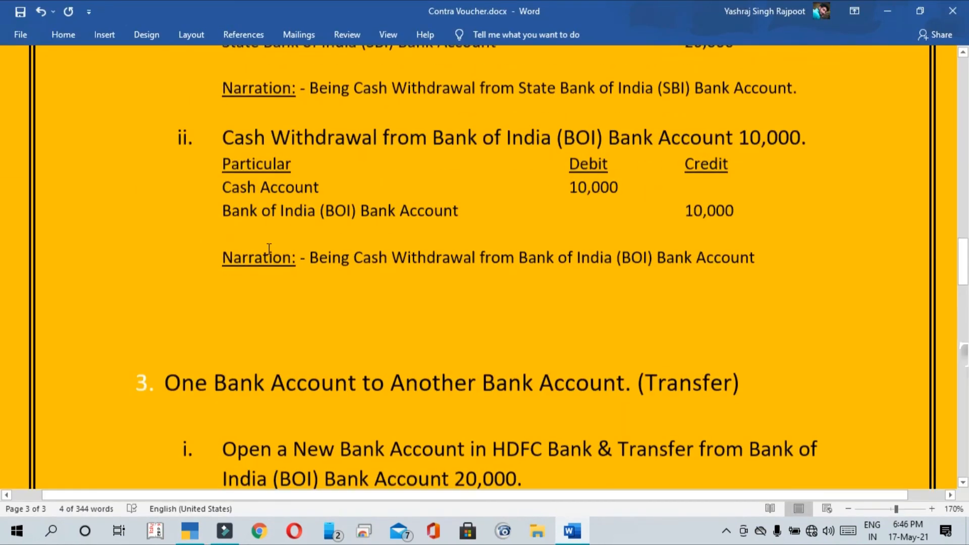
pyautogui.scroll(15, 269, 248)
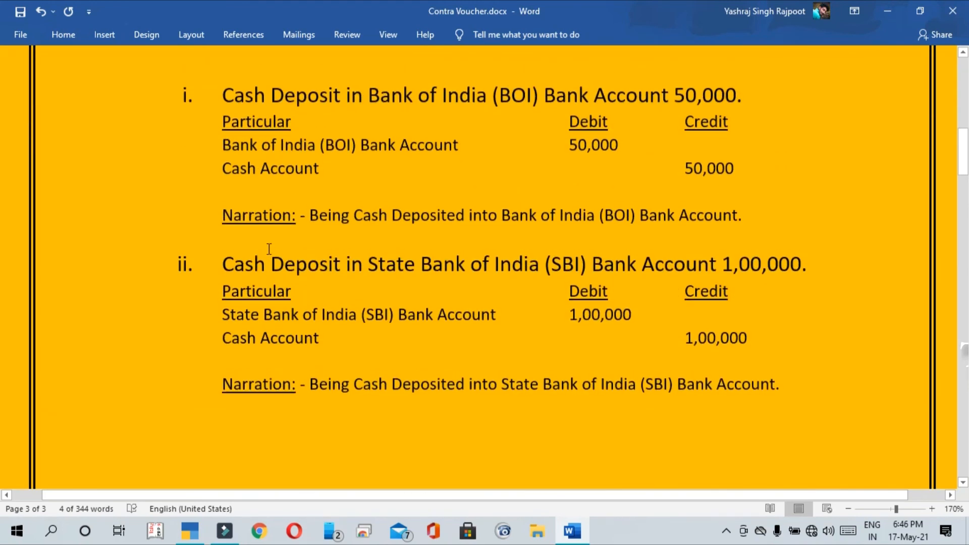
pyautogui.scroll(7, 268, 248)
pyautogui.scroll(2, 269, 249)
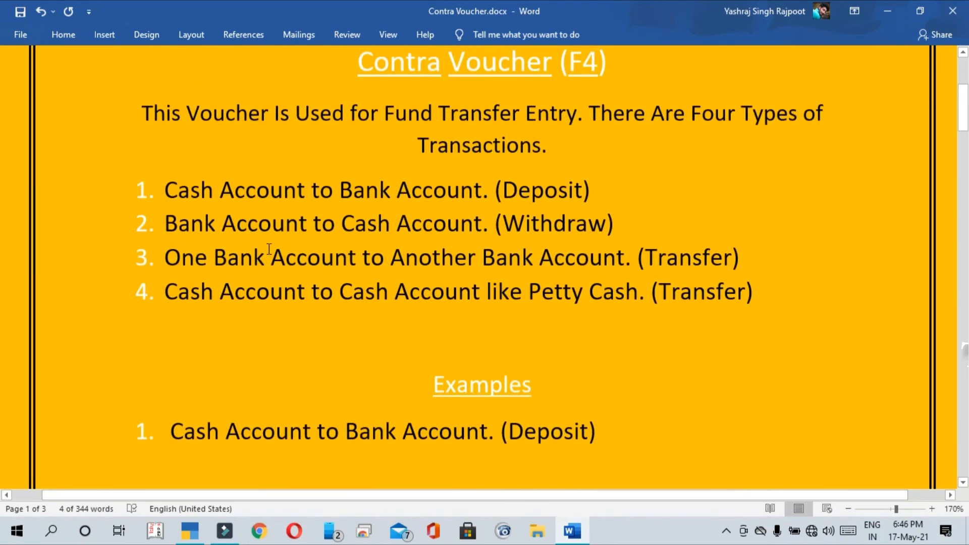